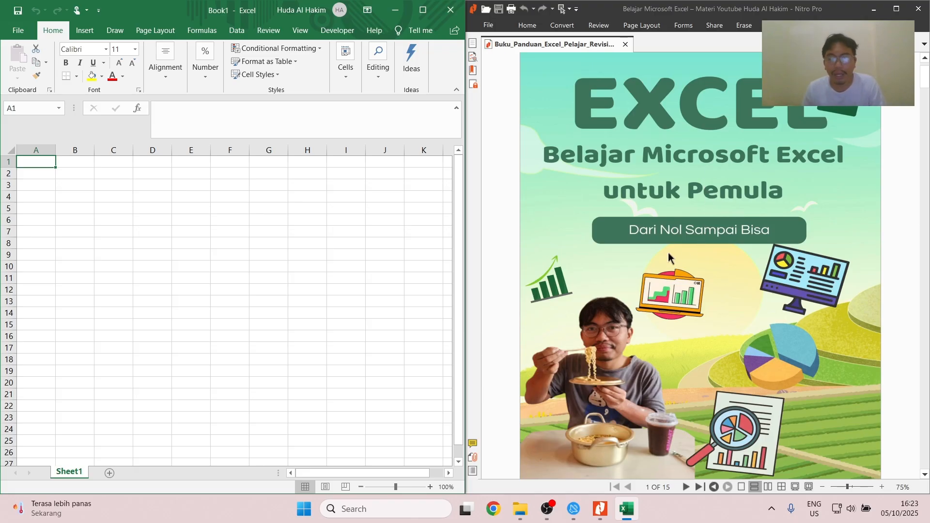
# - Review the PDF guide from its cover through the table of contents and foreword to the Bab 1 exercise
pyautogui.scroll(2, 620, 201)
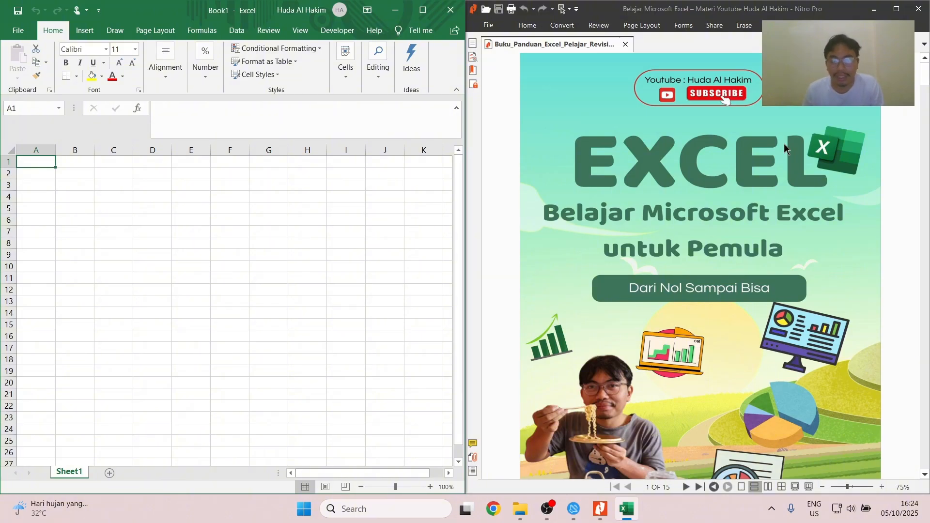
pyautogui.scroll(-3, 697, 206)
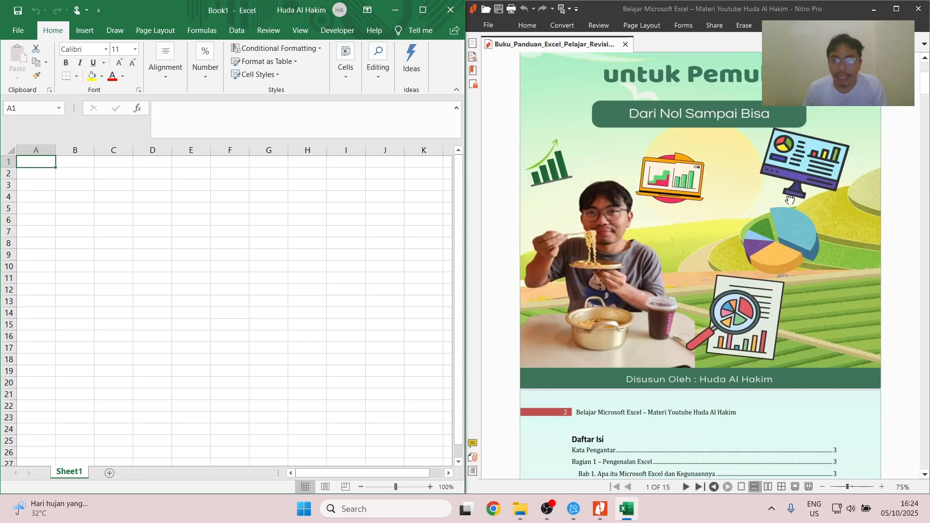
pyautogui.scroll(-3, 649, 223)
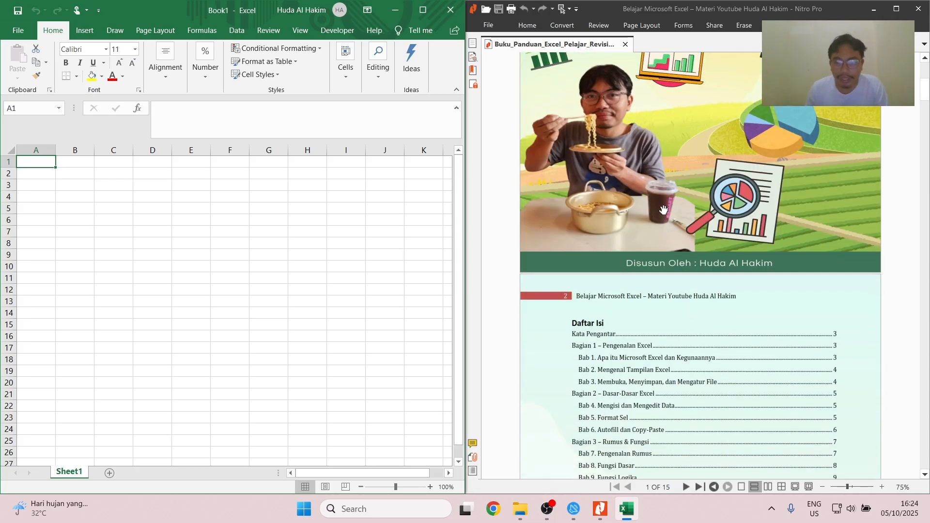
pyautogui.scroll(-1, 661, 215)
pyautogui.scroll(-5, 644, 218)
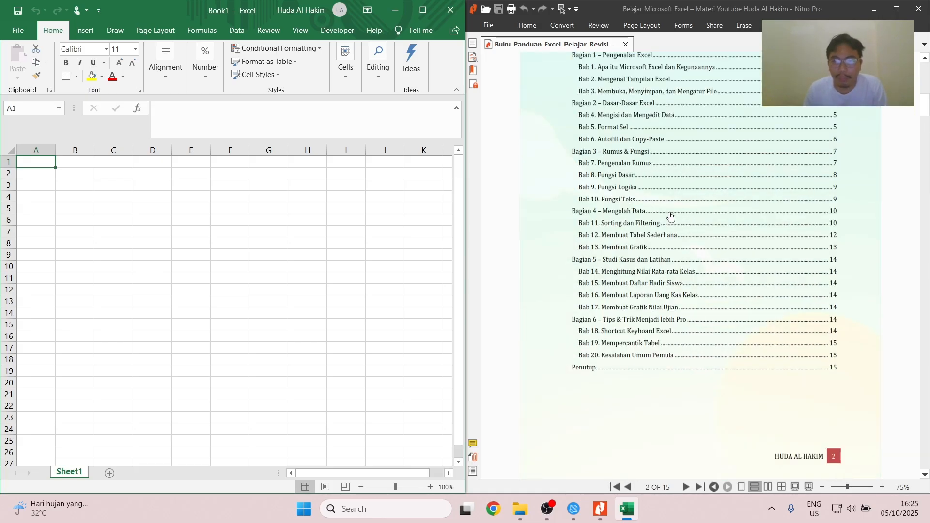
pyautogui.scroll(1, 671, 216)
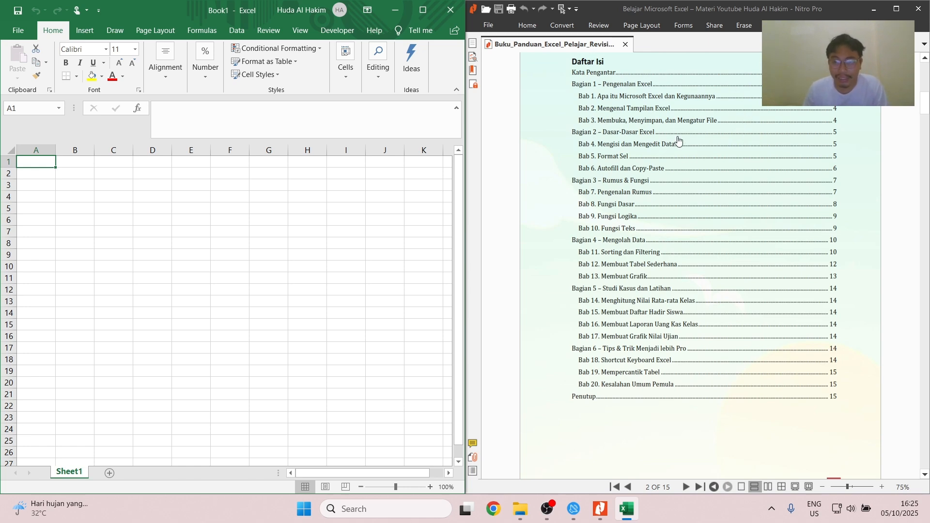
pyautogui.scroll(-15, 662, 176)
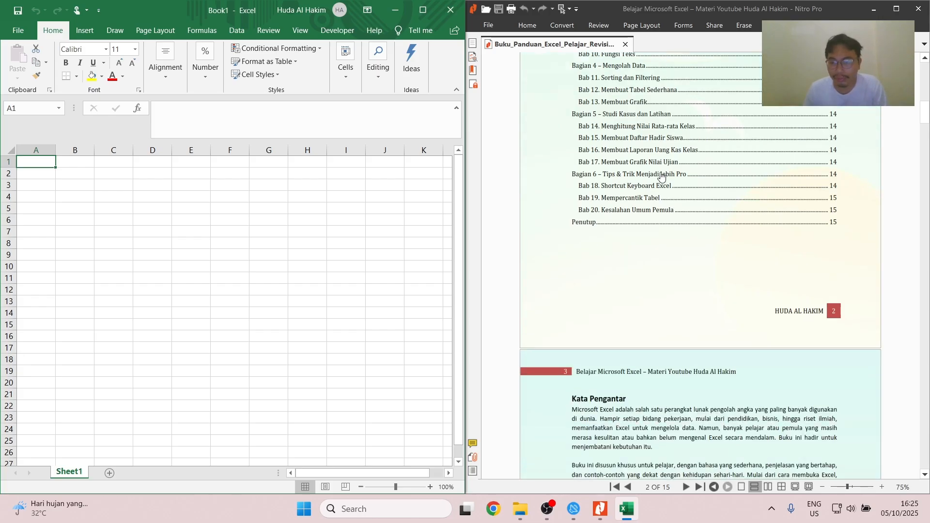
pyautogui.scroll(-4, 662, 177)
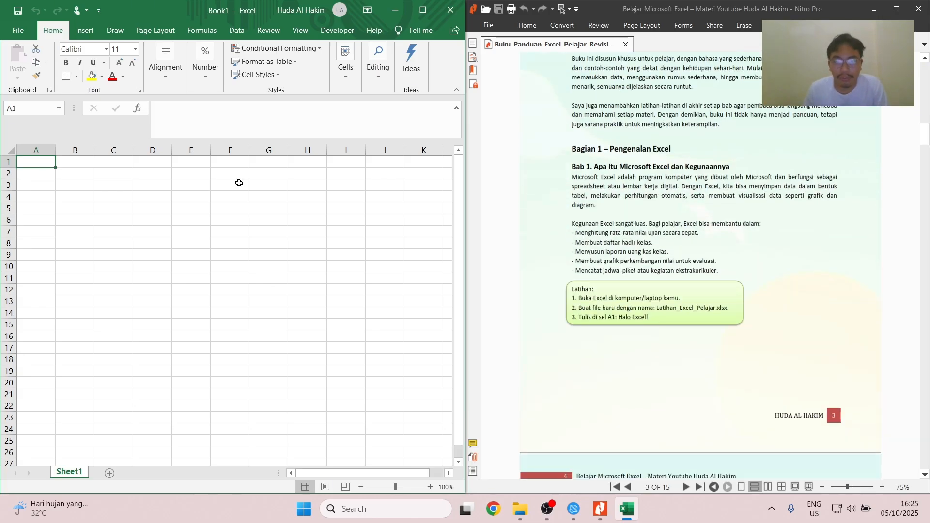
# - Collapse the formula bar to a single line and examine the Insert and Home ribbon commands with the Excel window maximized
pyautogui.click(457, 107)
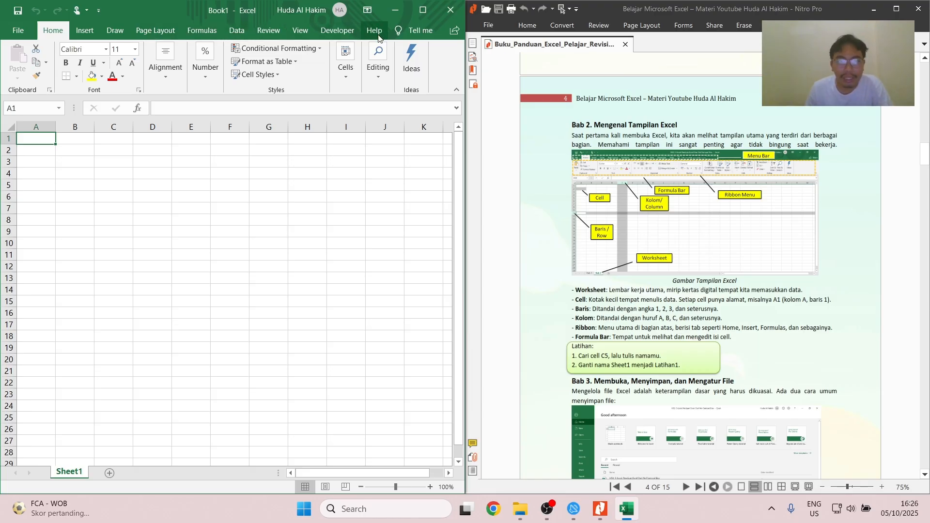
pyautogui.click(80, 30)
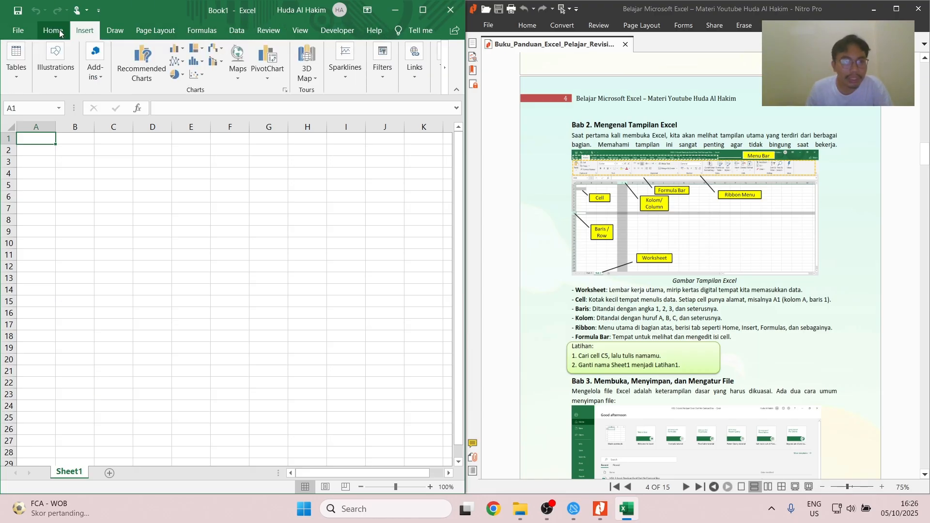
pyautogui.click(53, 30)
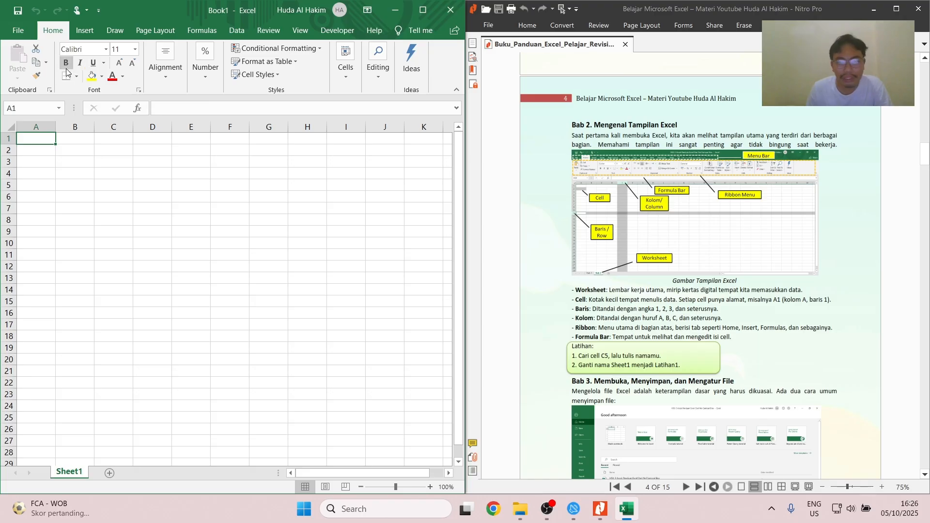
pyautogui.click(423, 10)
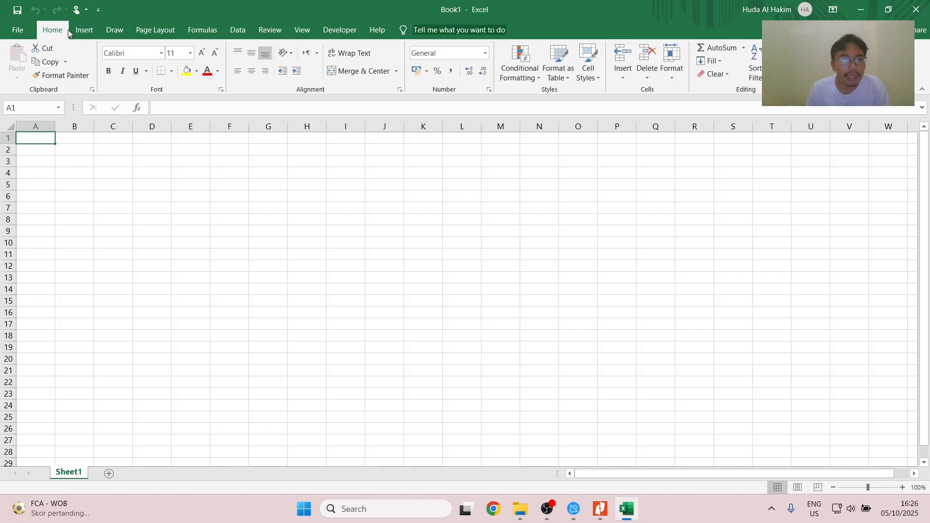
pyautogui.click(86, 31)
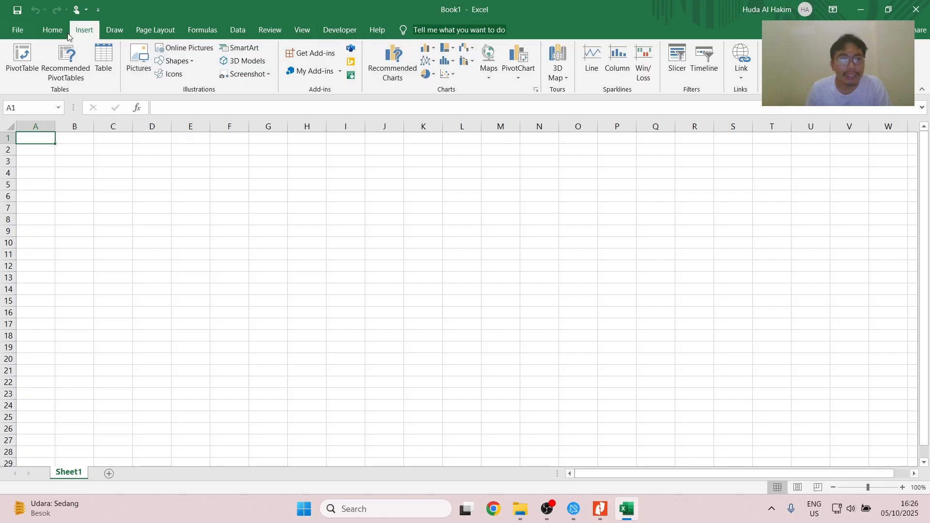
pyautogui.click(52, 30)
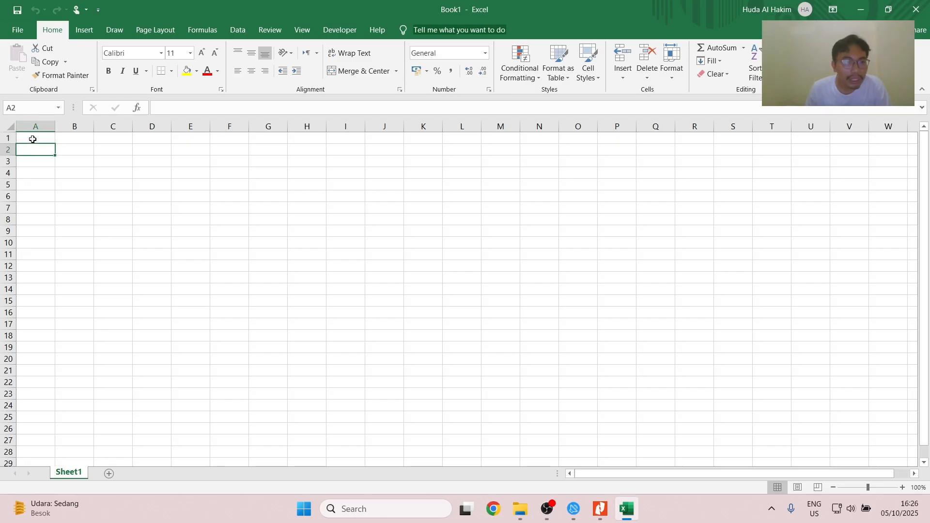
# - Select the range A1:C7, and select columns A and B individually with the Excel window beside the guide
pyautogui.moveTo(49, 142); pyautogui.dragTo(130, 204)
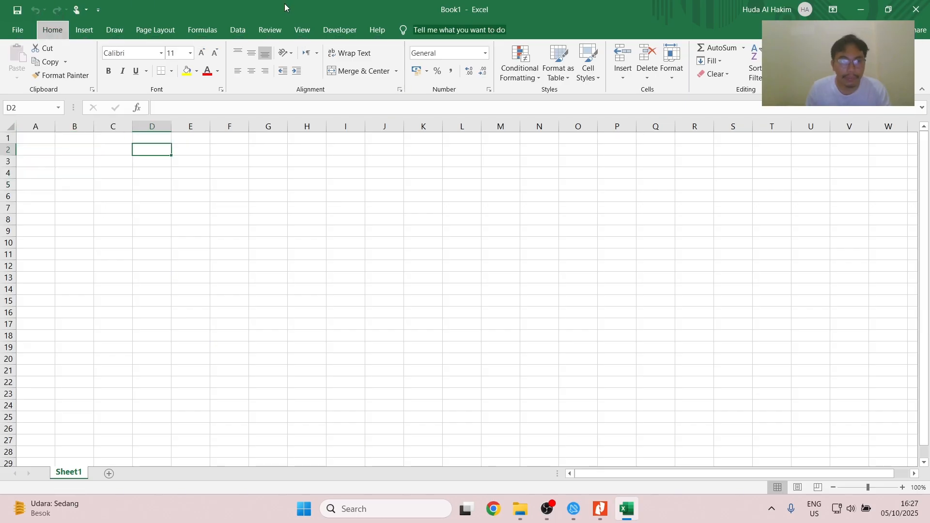
pyautogui.moveTo(284, 8); pyautogui.dragTo(1, 117)
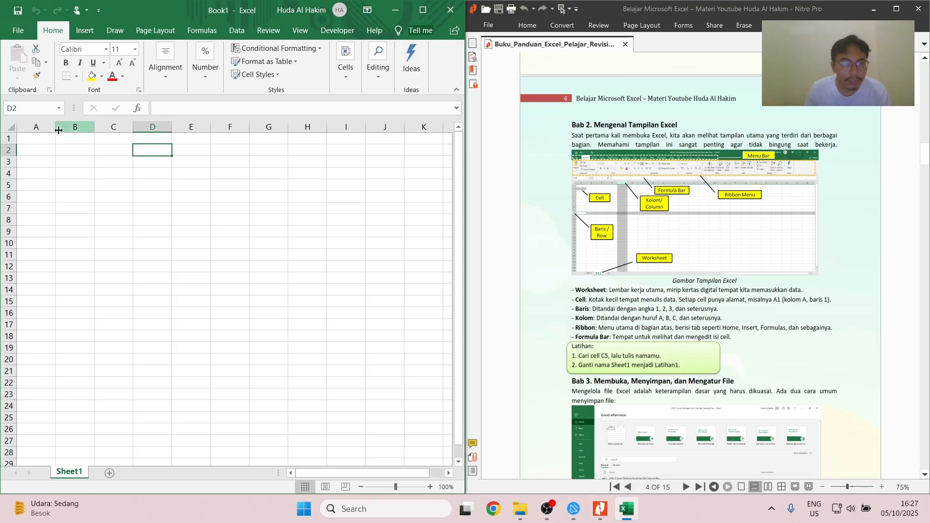
pyautogui.click(33, 127)
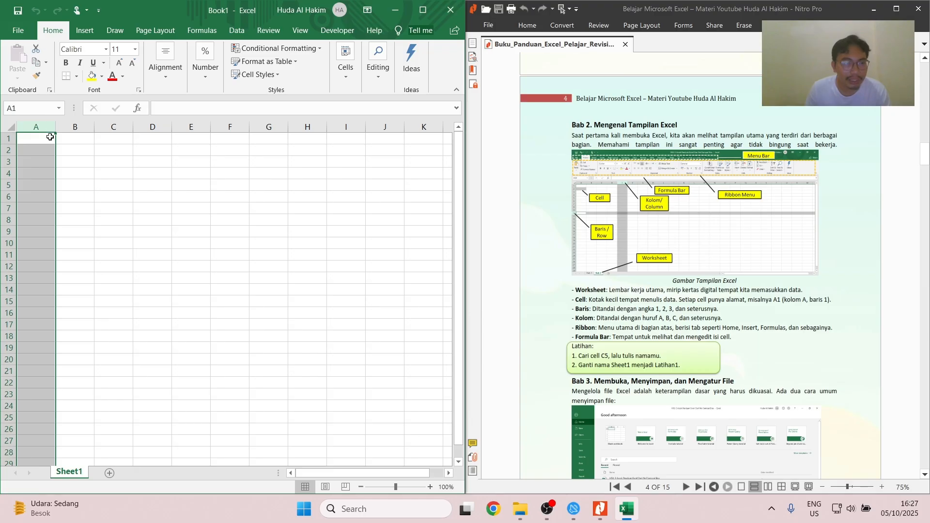
pyautogui.click(66, 125)
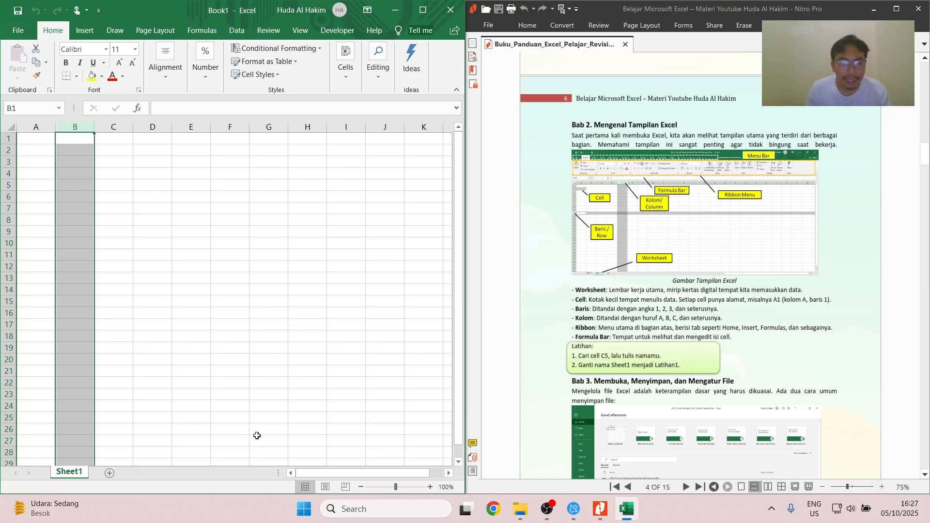
# - With the Excel window maximized, jump from B1 to the sheet's last column and return to the first columns
pyautogui.click(449, 473)
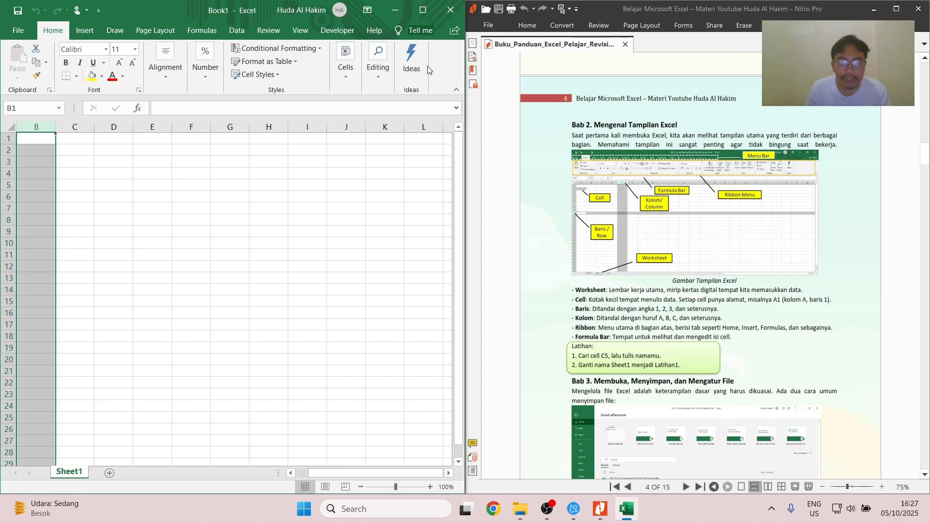
pyautogui.click(424, 10)
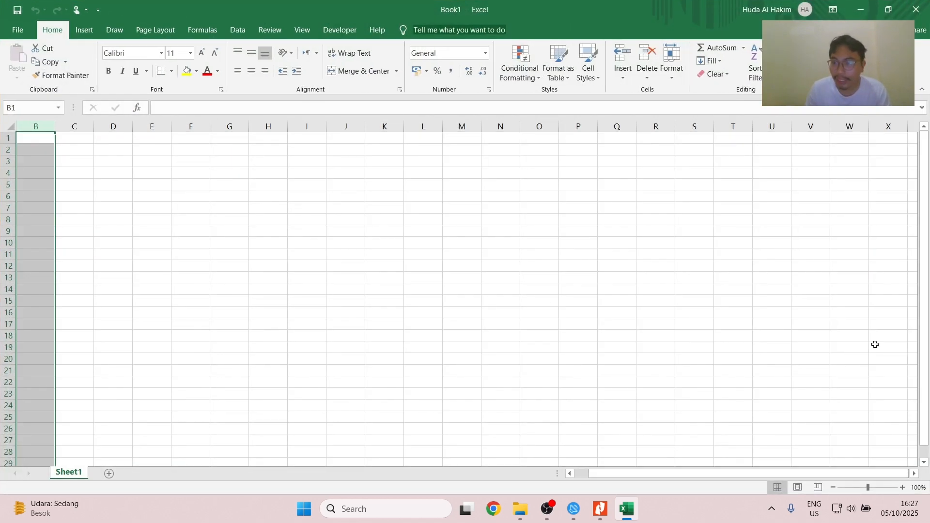
pyautogui.click(48, 136)
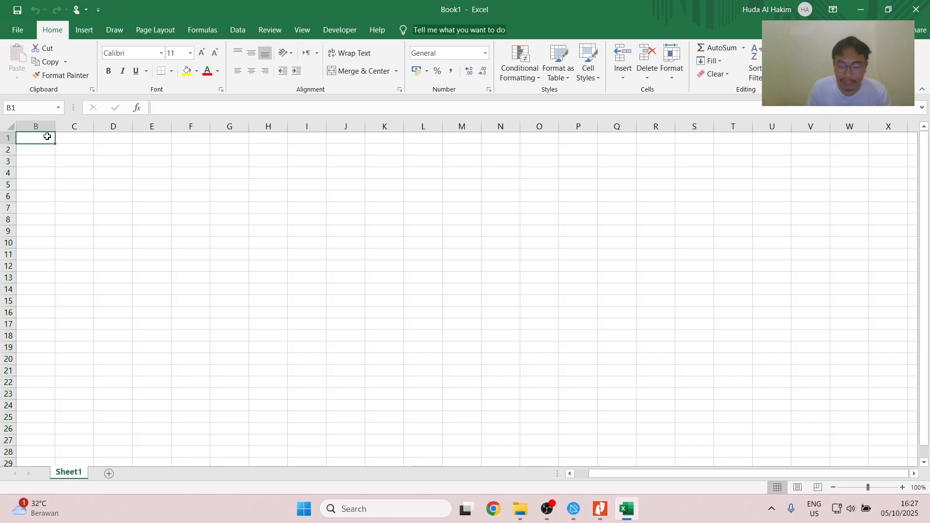
pyautogui.hotkey('ctrl', 'Right')
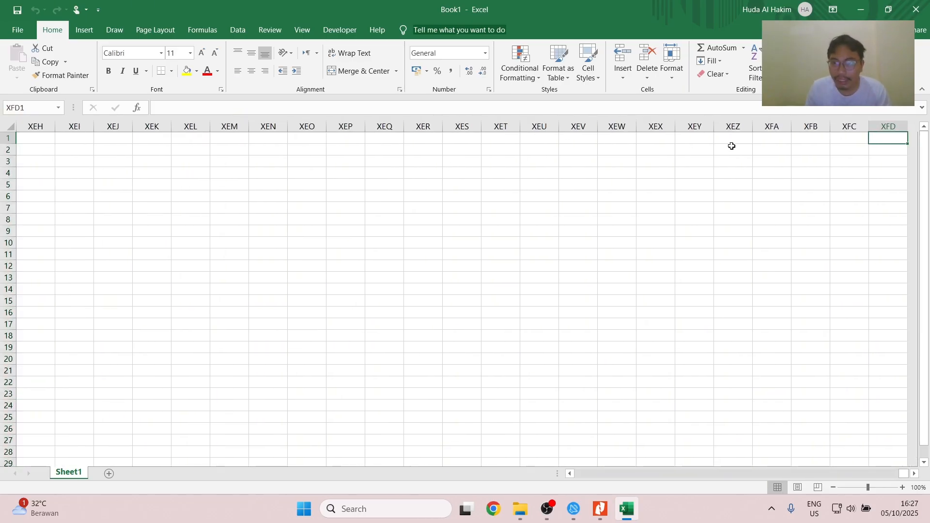
pyautogui.hotkey('ctrl', 'Left')
pyautogui.click(872, 166)
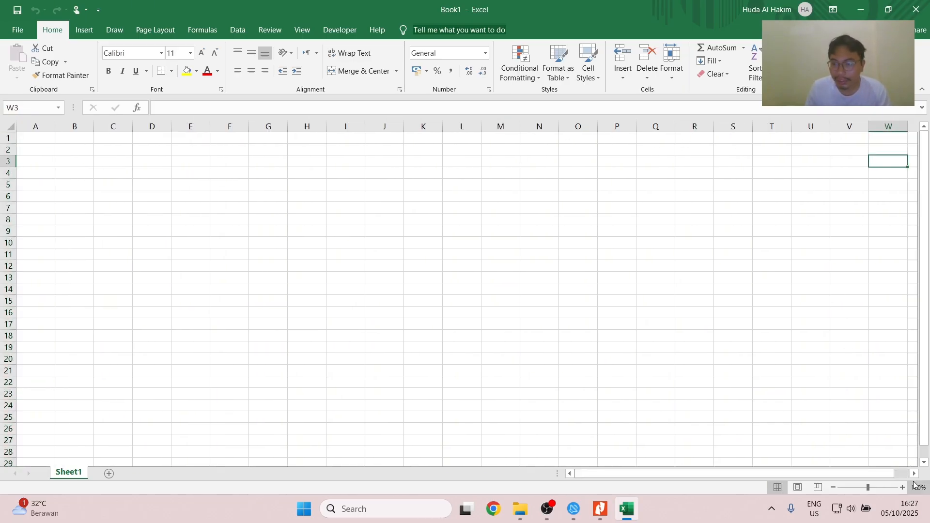
pyautogui.click(915, 474)
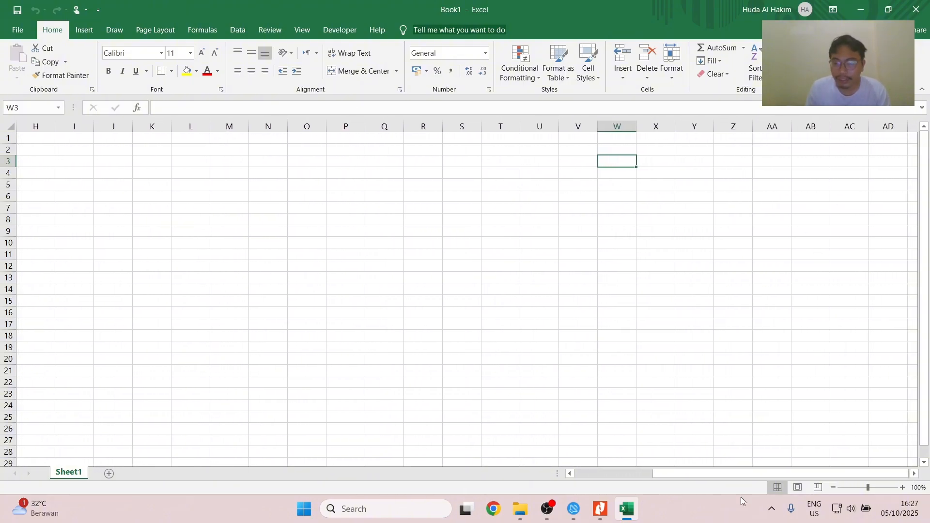
pyautogui.moveTo(719, 476); pyautogui.dragTo(469, 474)
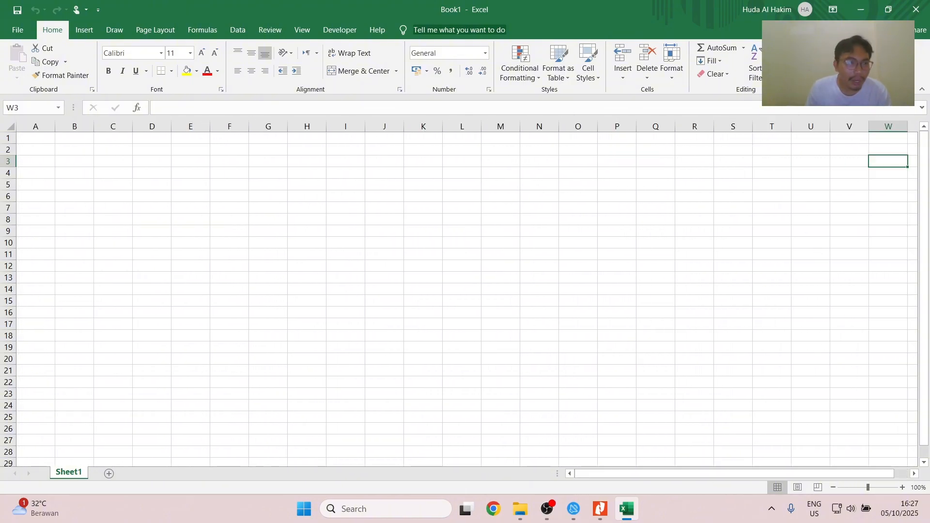
# - Select row 1, and go from A22 to the sheet's last row and back up to the first rows
pyautogui.click(9, 138)
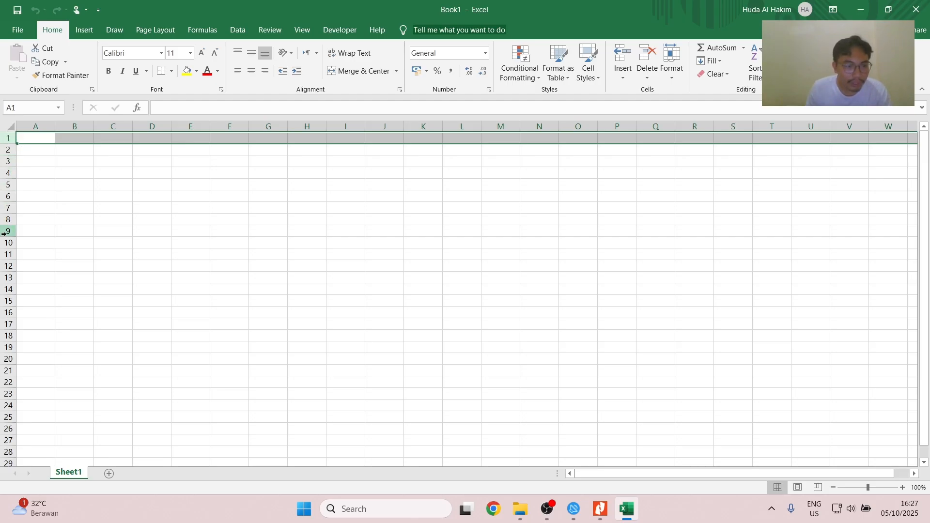
pyautogui.click(35, 384)
pyautogui.scroll(-6, 42, 369)
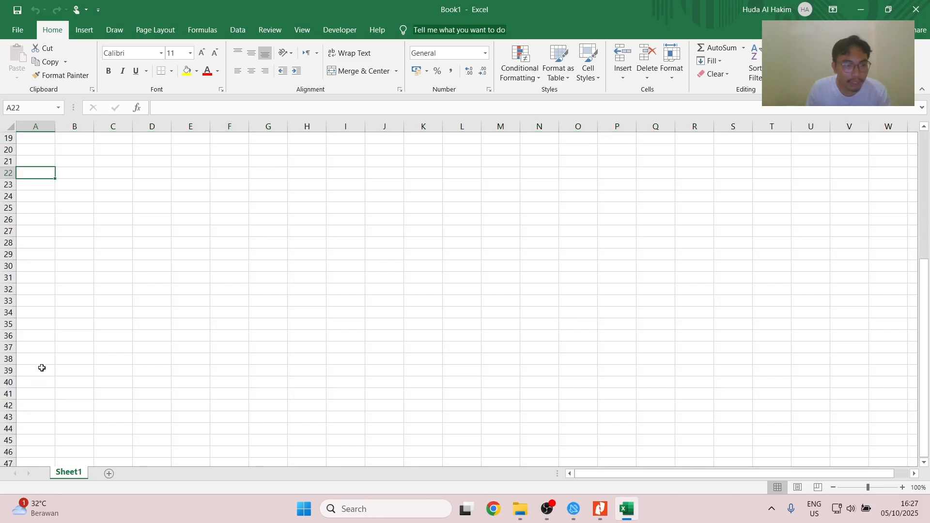
pyautogui.hotkey('ctrl', 'Down')
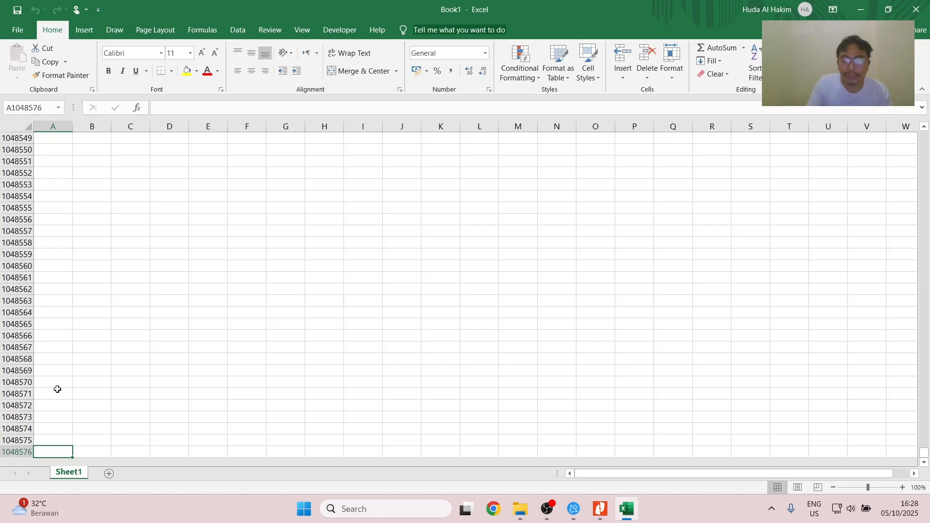
pyautogui.hotkey('ctrl', 'Up')
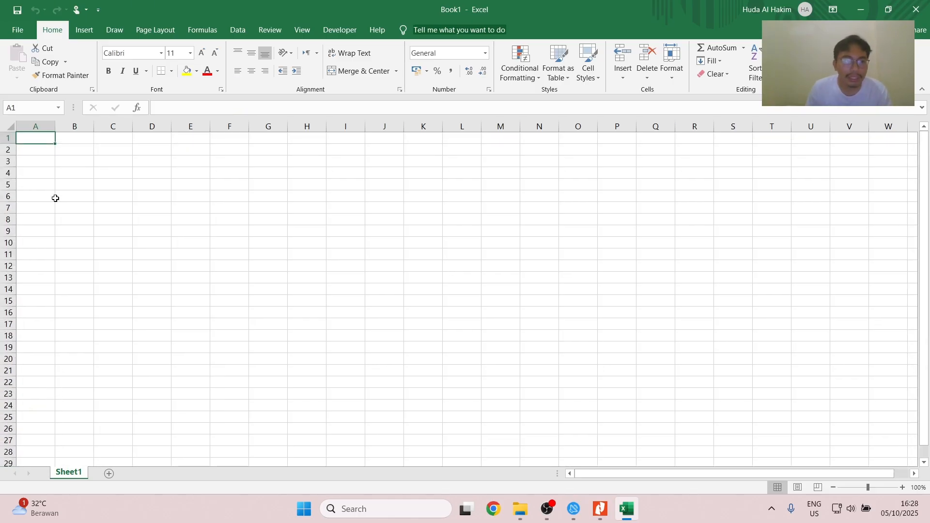
pyautogui.click(62, 149)
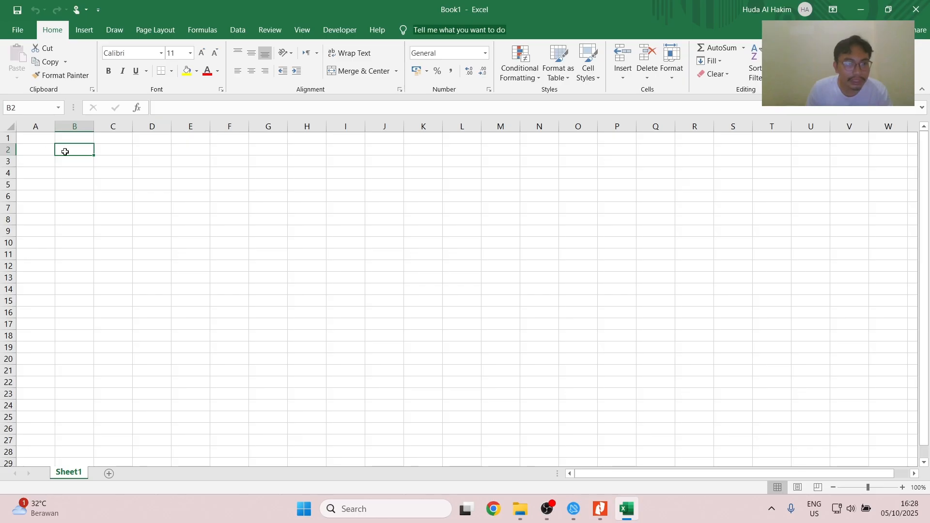
# - Switch to the Nitro Pro guide to read Bab 3 on managing files, and view Excel's file management page
pyautogui.hotkey('alt', 'Tab')
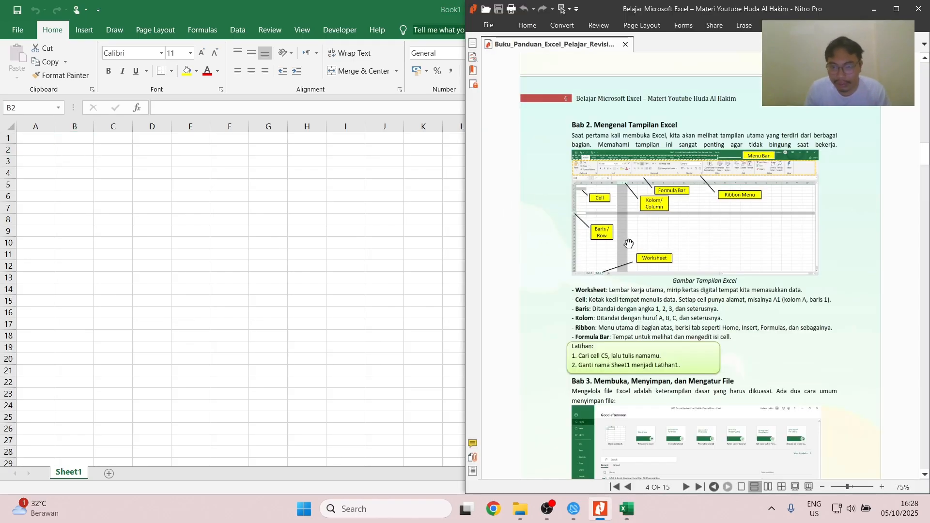
pyautogui.scroll(-1, 627, 268)
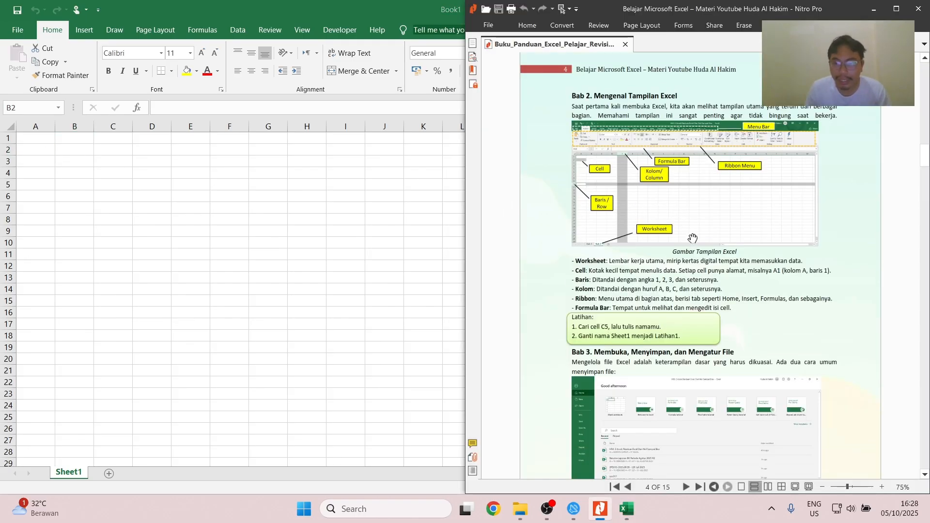
pyautogui.scroll(-1, 677, 272)
pyautogui.scroll(-1, 677, 272)
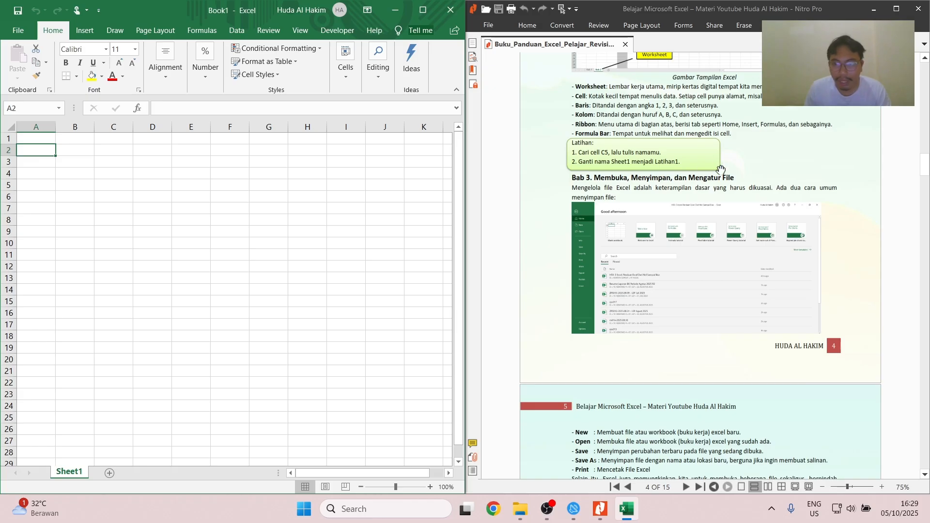
pyautogui.click(18, 32)
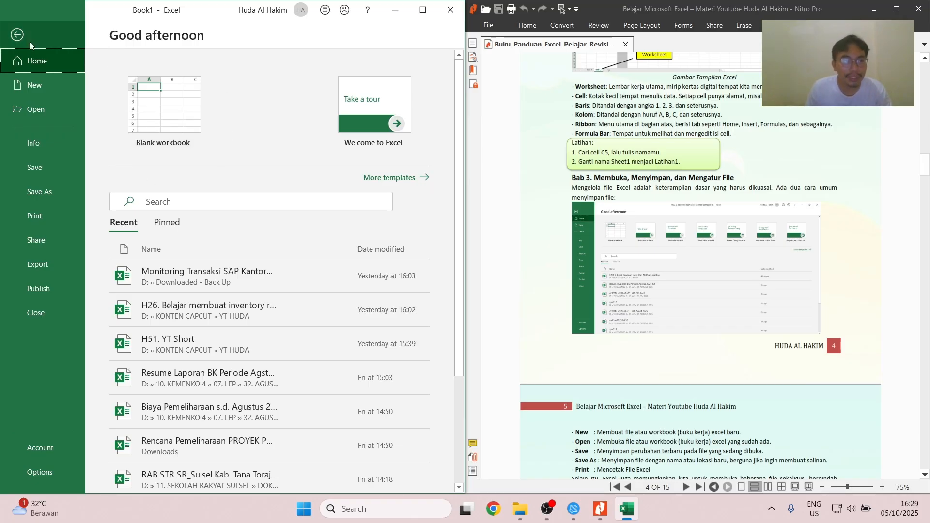
pyautogui.click(20, 35)
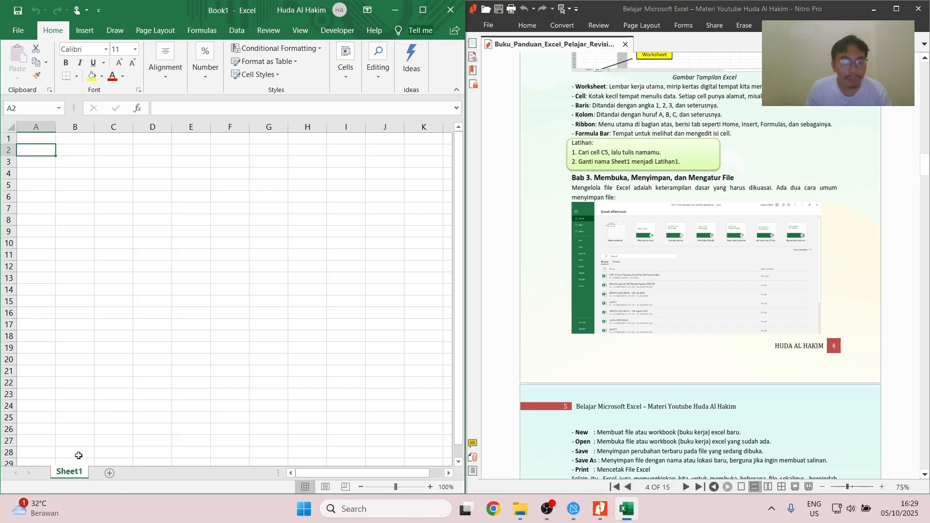
# - Add a new worksheet after Sheet1
pyautogui.click(110, 473)
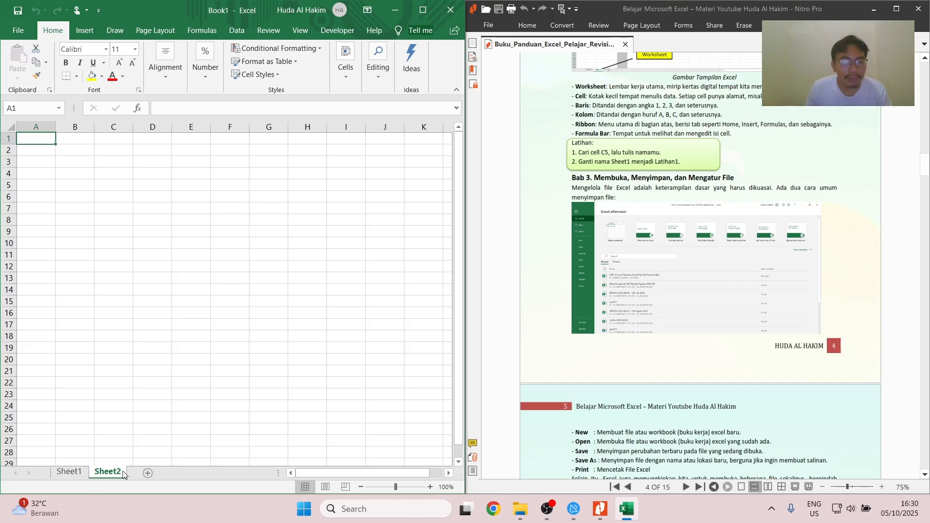
# - Go back to Sheet1 and look through the templates offered for a new workbook on the file management page
pyautogui.click(71, 475)
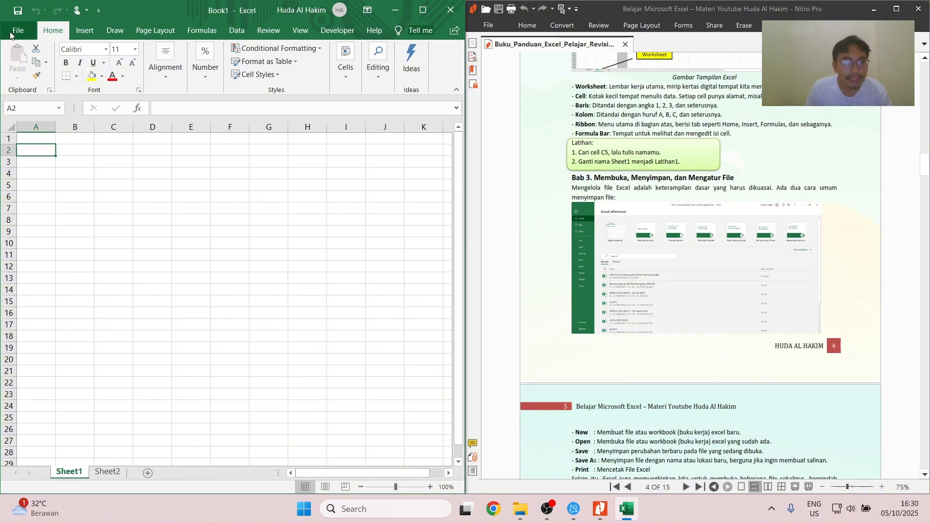
pyautogui.click(12, 32)
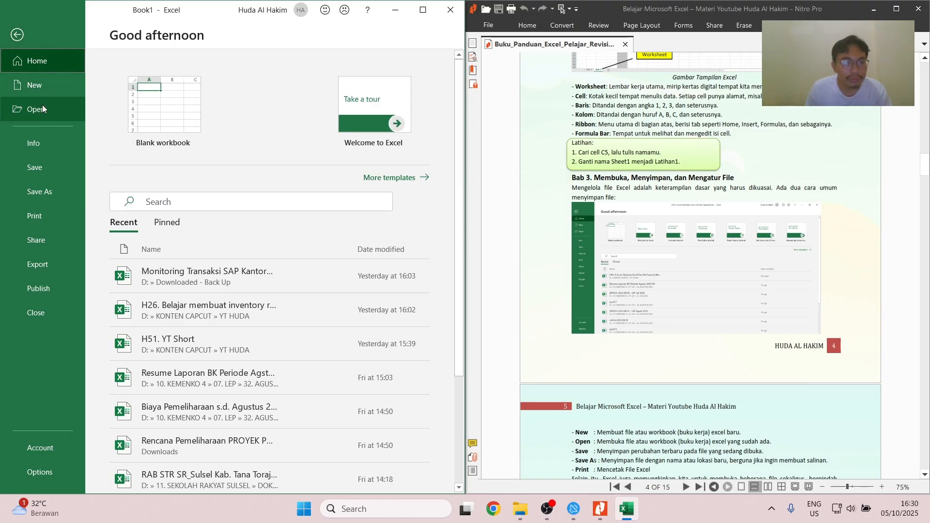
pyautogui.click(411, 178)
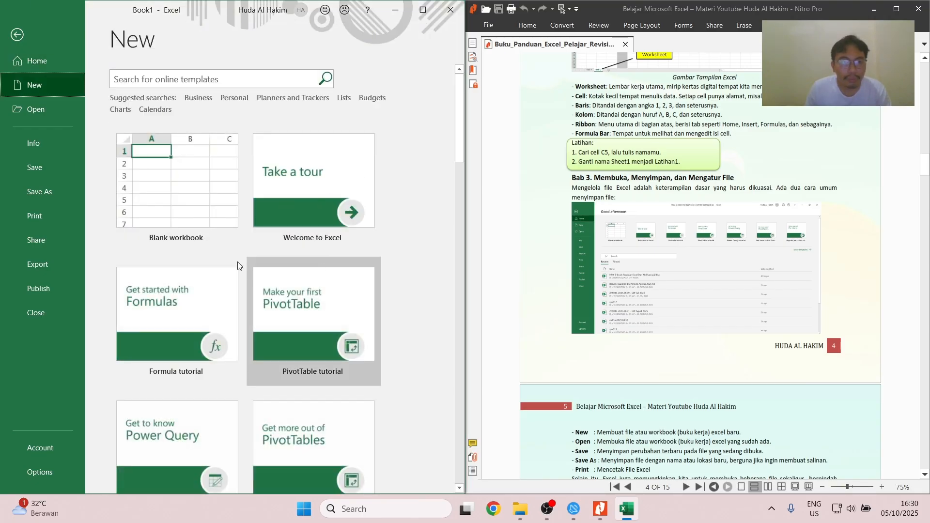
pyautogui.scroll(-2, 269, 244)
pyautogui.scroll(-2, 318, 311)
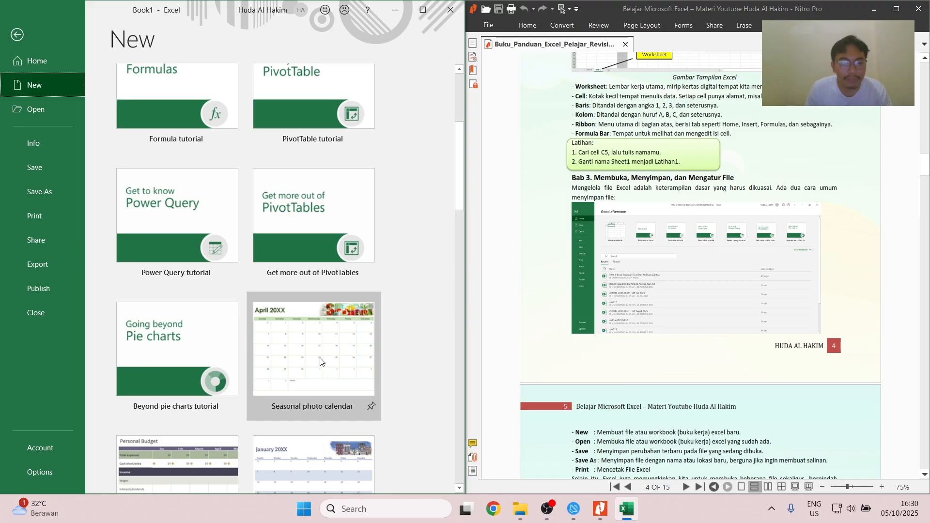
pyautogui.scroll(-1, 317, 359)
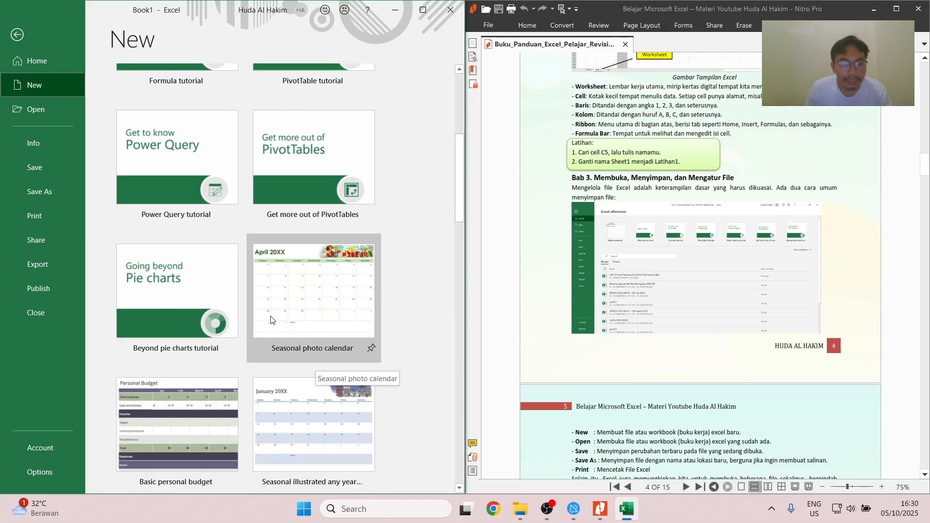
pyautogui.scroll(-1, 291, 340)
pyautogui.scroll(-1, 310, 358)
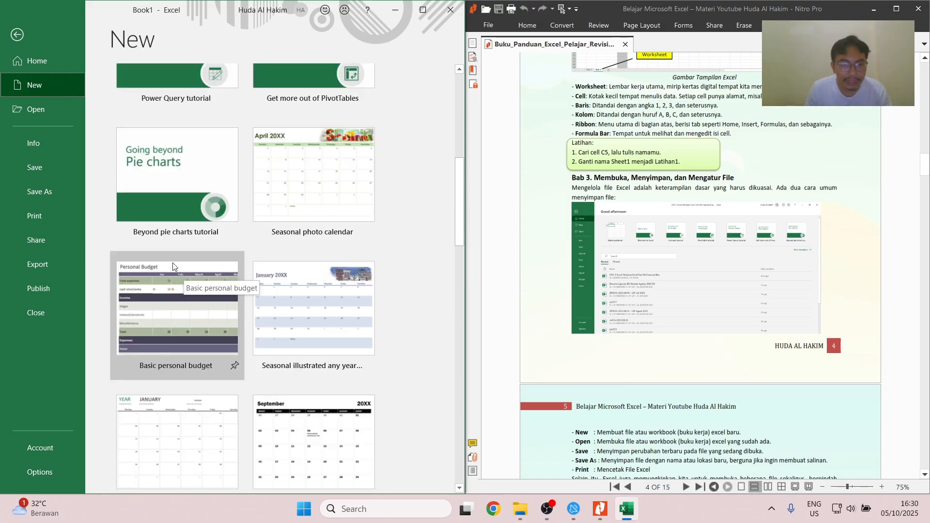
# - View the options for opening existing workbooks, read the guide on to Bab 4, and return to the sheet
pyautogui.click(22, 111)
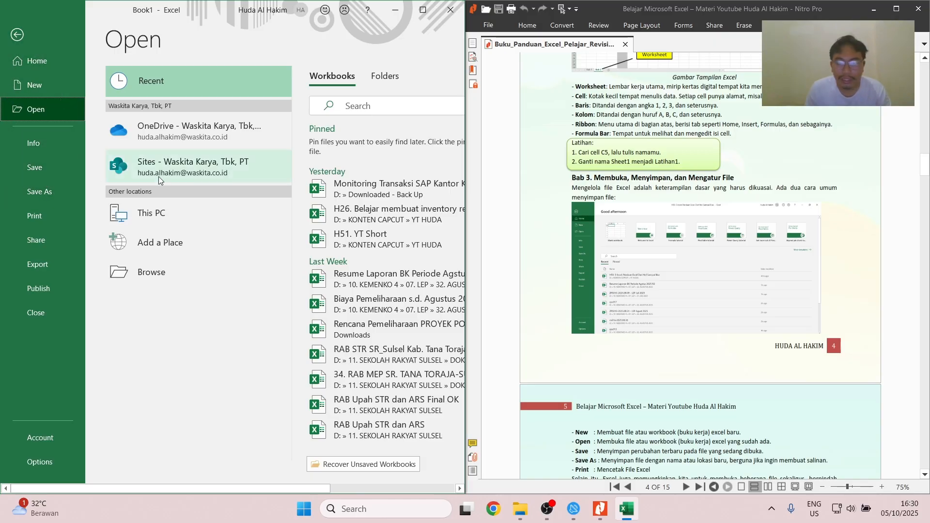
pyautogui.scroll(-5, 584, 220)
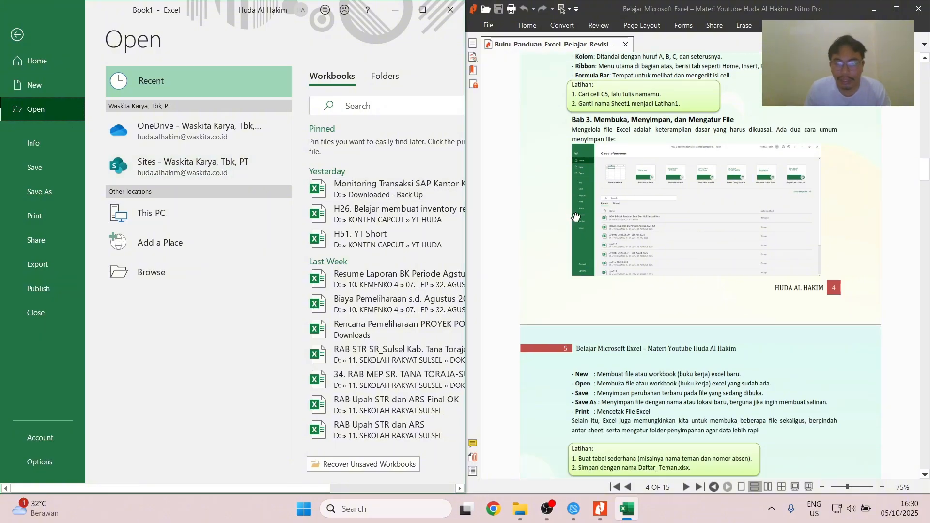
pyautogui.scroll(-5, 584, 219)
pyautogui.press('Escape')
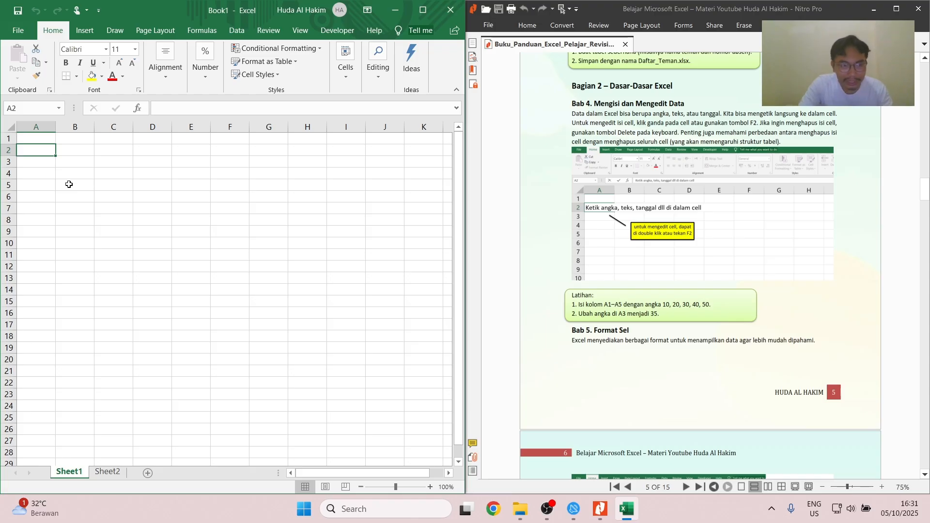
# - Enter the headings Nomor in A2 and Nama in B2 of Sheet1
pyautogui.write('No')
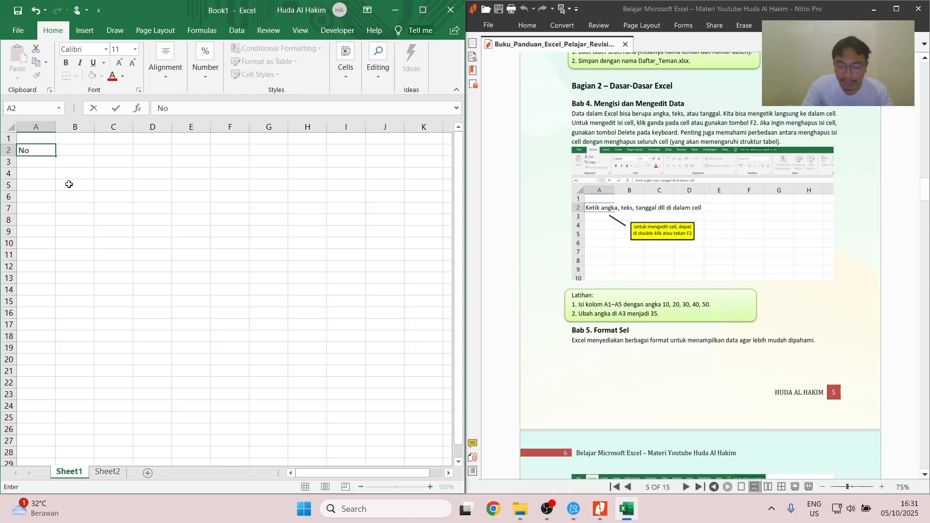
pyautogui.write('mor')
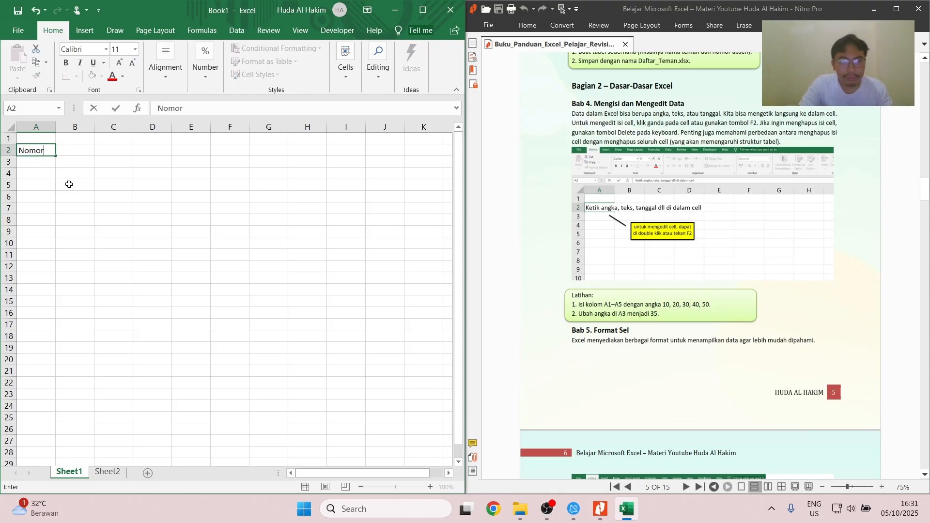
pyautogui.press('Return')
pyautogui.click(66, 160)
pyautogui.click(70, 152)
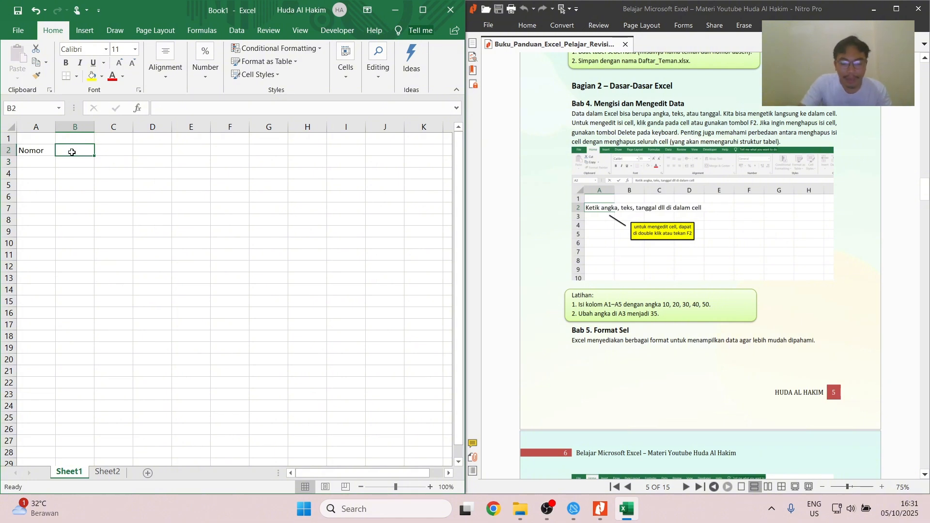
pyautogui.write('Nama')
pyautogui.press('Return')
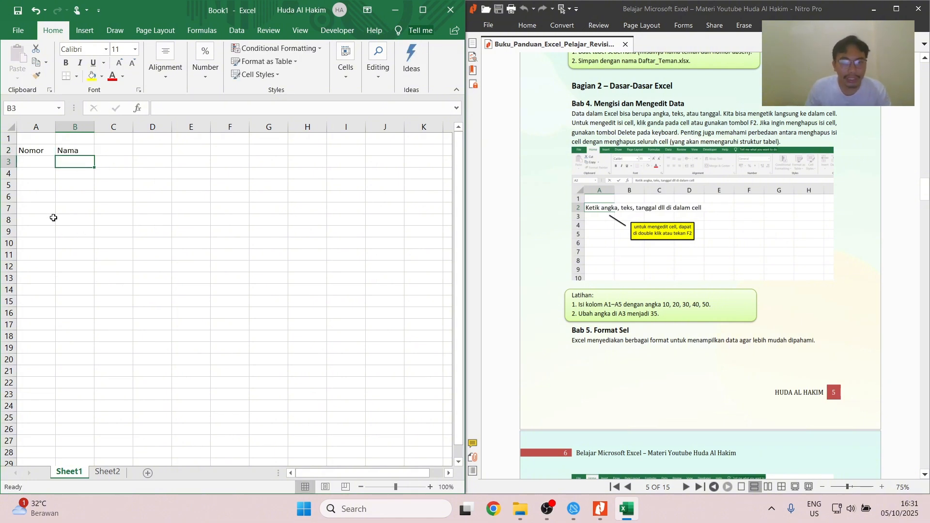
# - With the Excel window maximized, set the font of the Nomor heading in A2 to 72 Black
pyautogui.click(50, 152)
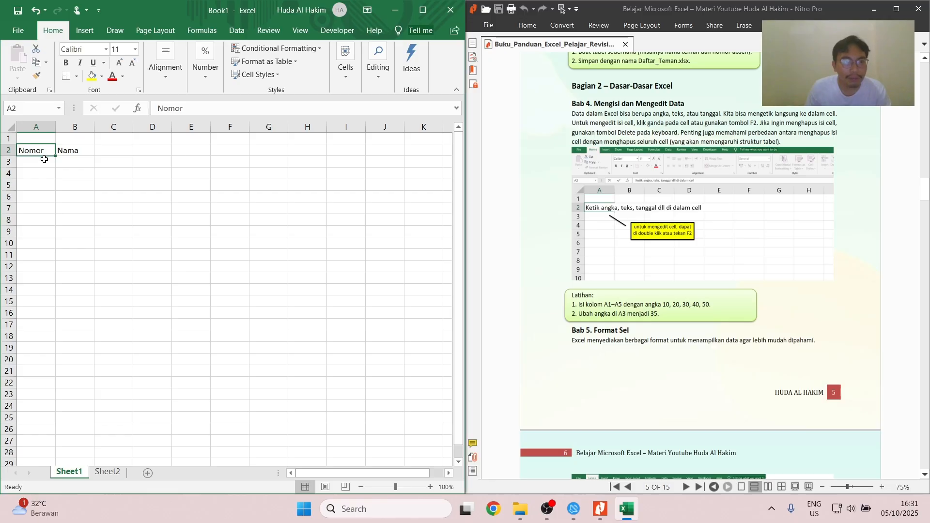
pyautogui.click(422, 10)
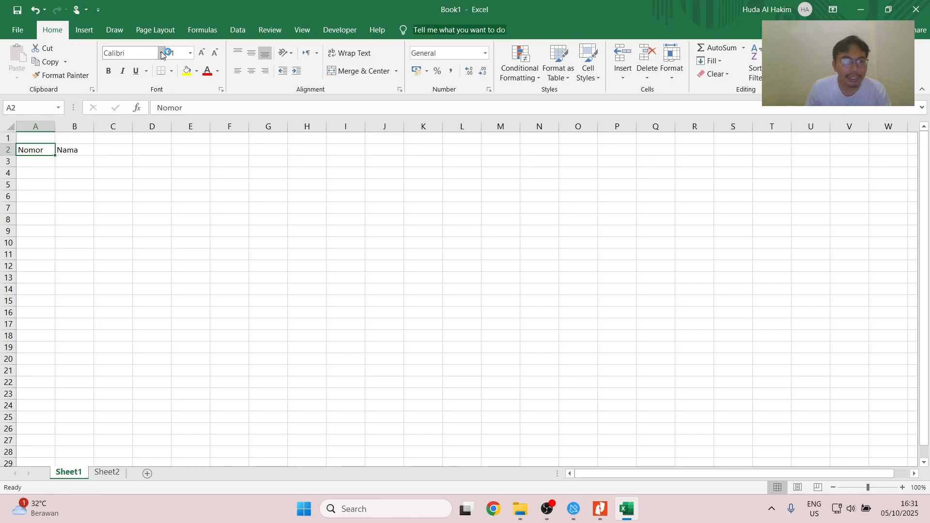
pyautogui.click(162, 53)
pyautogui.click(143, 136)
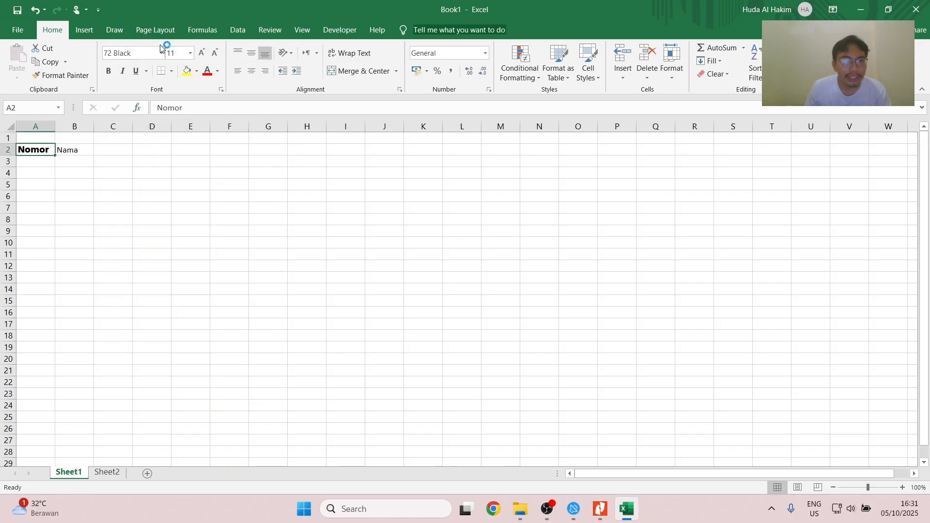
# - Enlarge the Nama heading in B2 to size 16 and make it italic, trying bold and removing it again
pyautogui.click(85, 149)
pyautogui.click(203, 54)
pyautogui.click(203, 53)
pyautogui.click(202, 53)
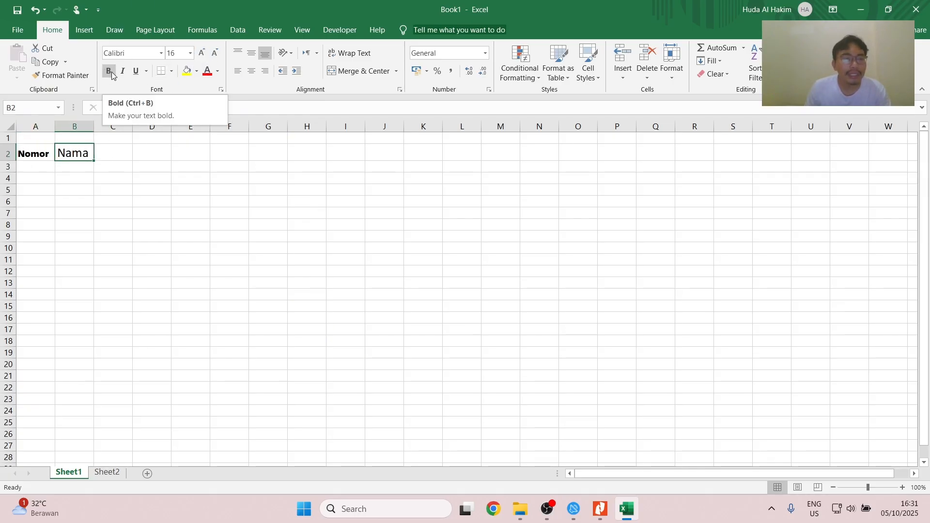
pyautogui.click(112, 72)
pyautogui.click(124, 72)
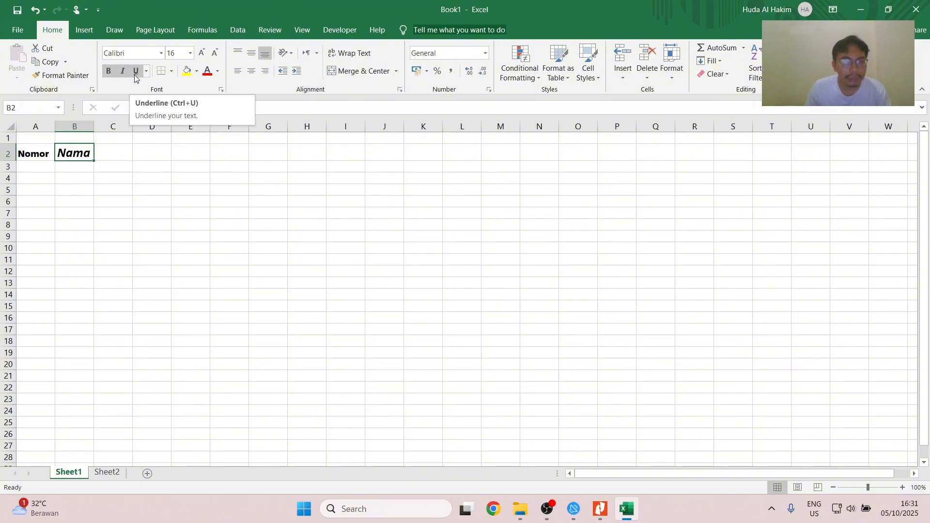
pyautogui.click(104, 73)
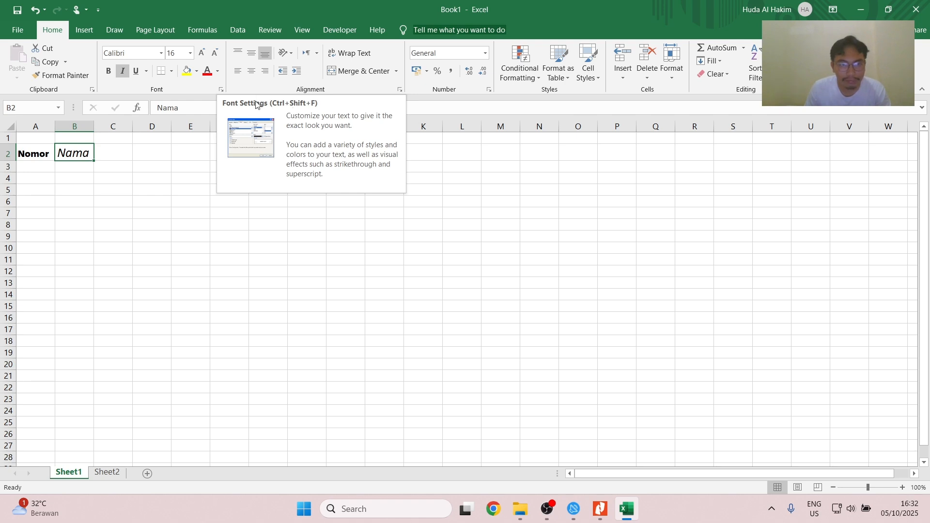
# - Apply the strikethrough and superscript effects to the Nama heading in B2 through the full cell font settings
pyautogui.click(221, 90)
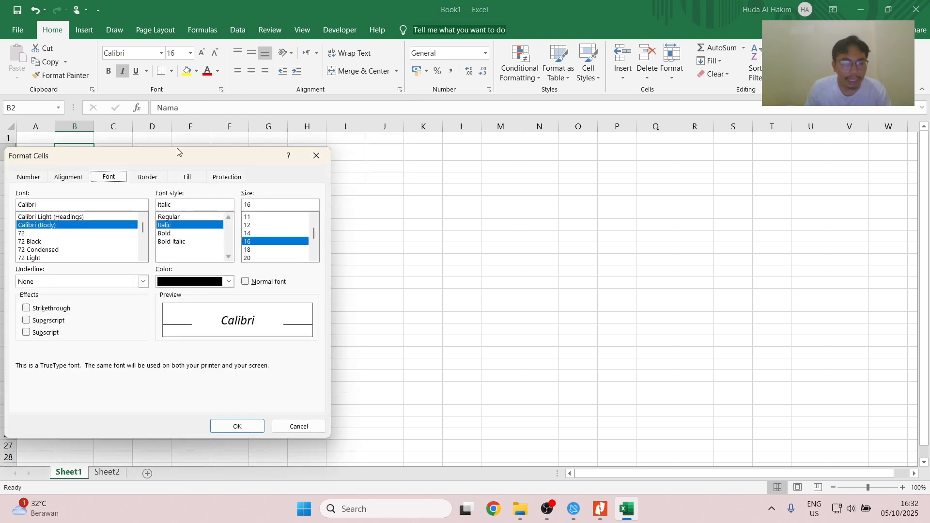
pyautogui.moveTo(175, 157); pyautogui.dragTo(300, 132)
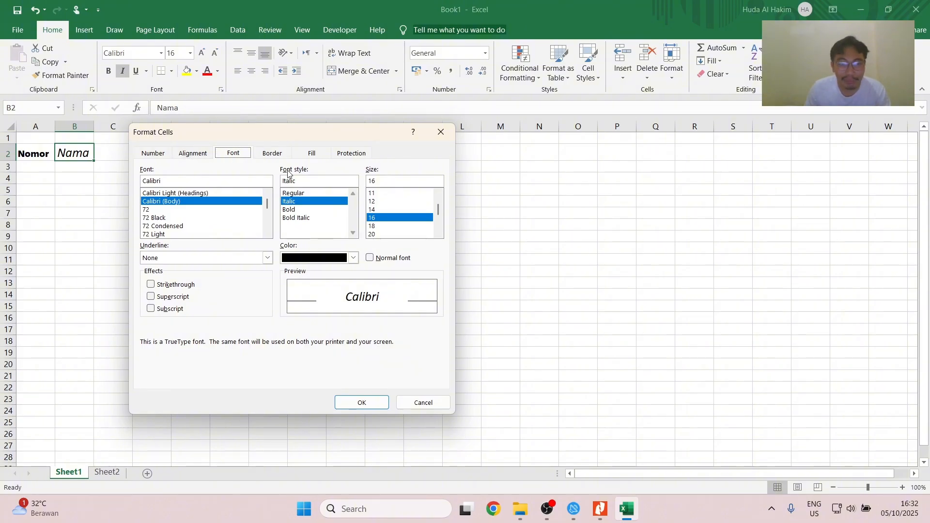
pyautogui.click(150, 285)
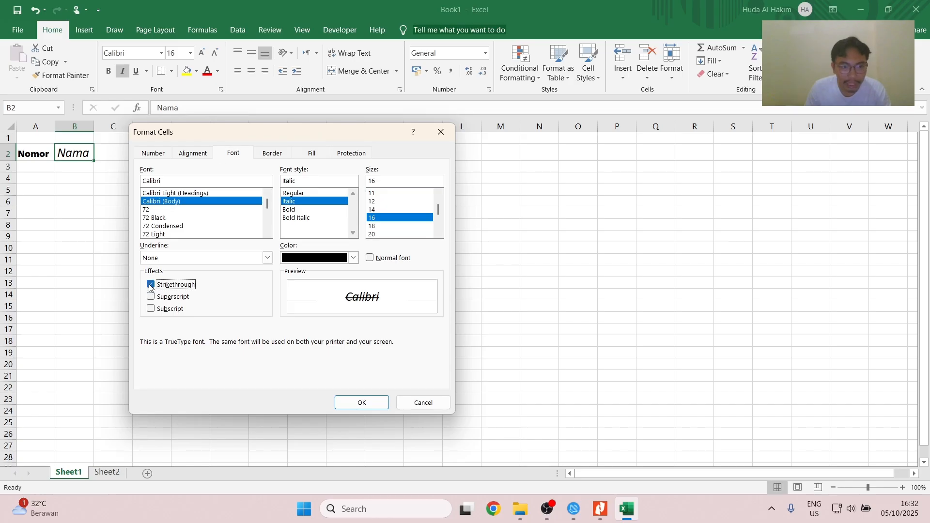
pyautogui.click(151, 297)
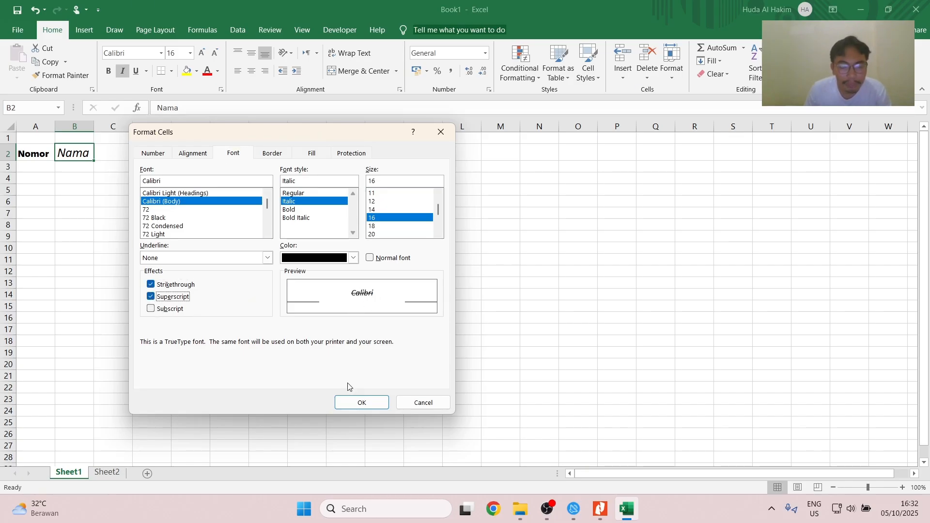
pyautogui.click(366, 403)
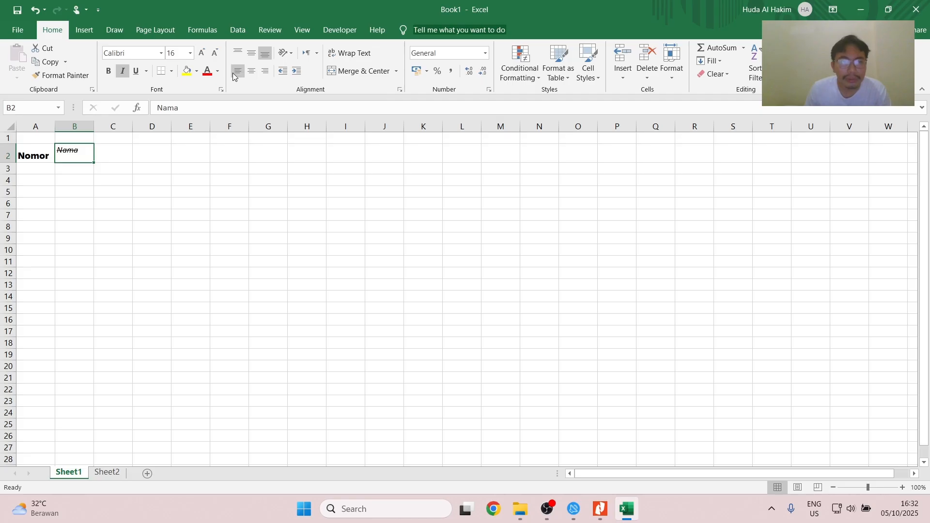
# - Right-align the Nama heading in B2
pyautogui.click(264, 72)
pyautogui.click(250, 55)
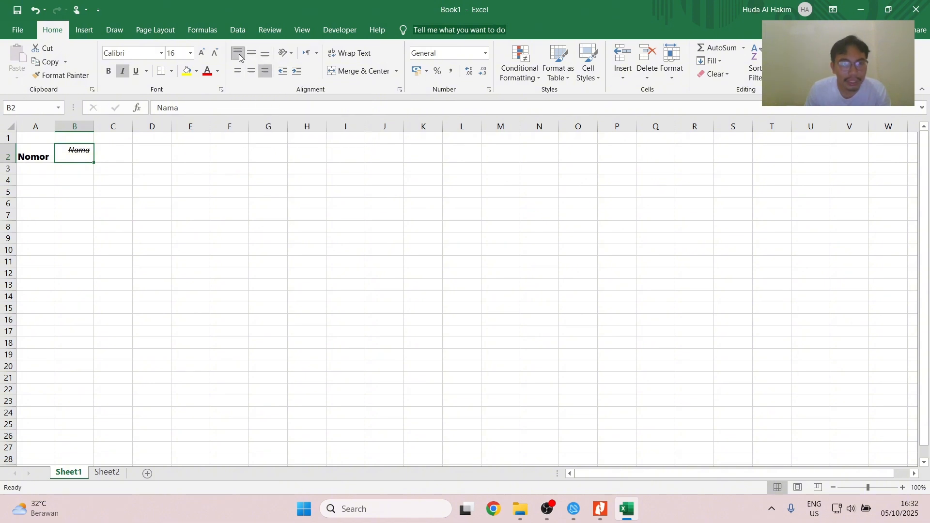
pyautogui.click(239, 54)
# - Switch to the Nitro Pro guide and read Bab 5 on cell formats and Bab 6 on Autofill and Copy-Paste
pyautogui.hotkey('alt', 'Tab')
pyautogui.press('Tab')
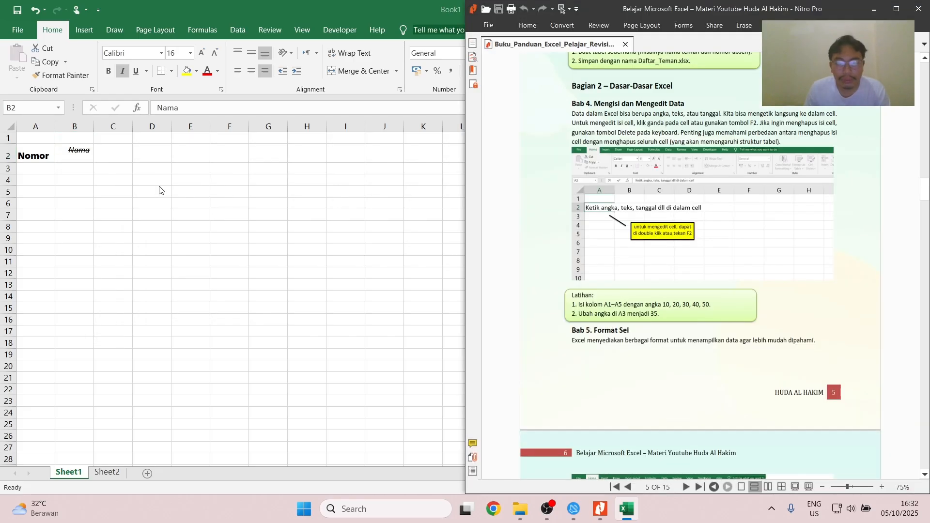
pyautogui.scroll(-5, 640, 258)
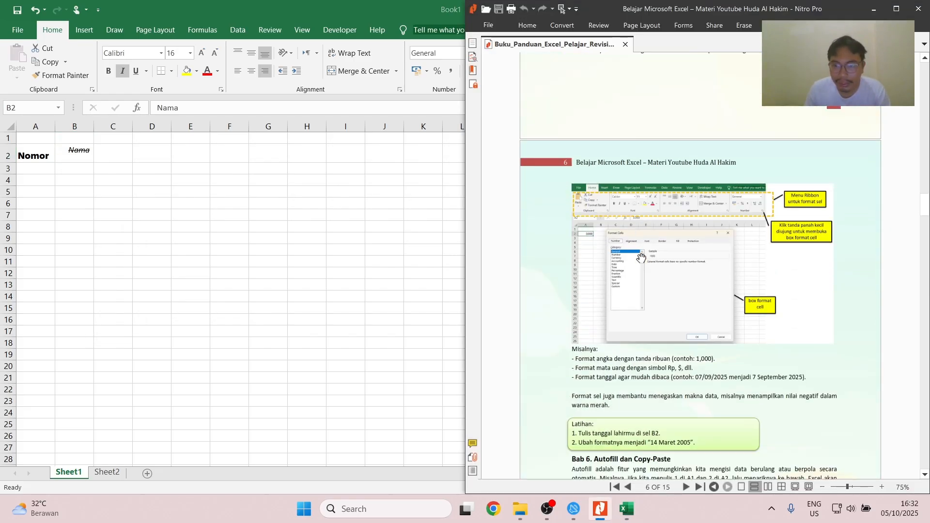
pyautogui.scroll(-5, 641, 258)
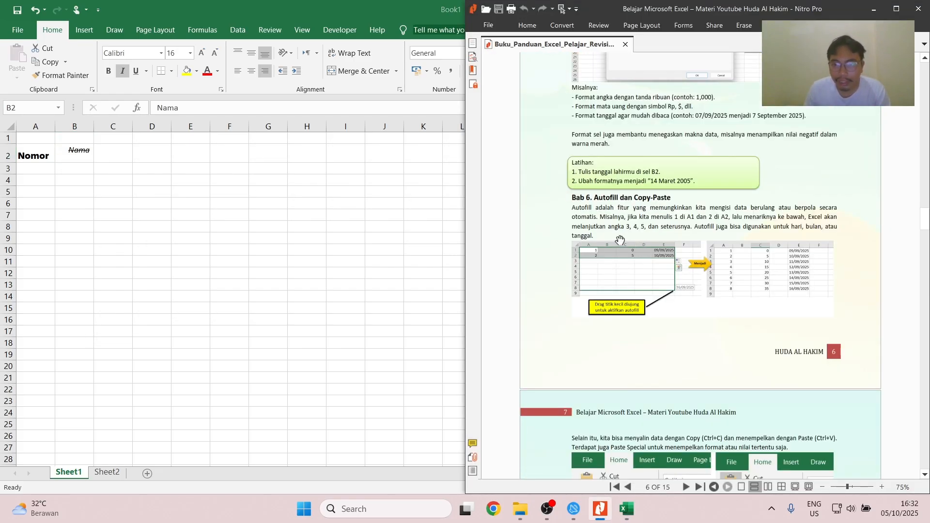
pyautogui.scroll(-3, 617, 235)
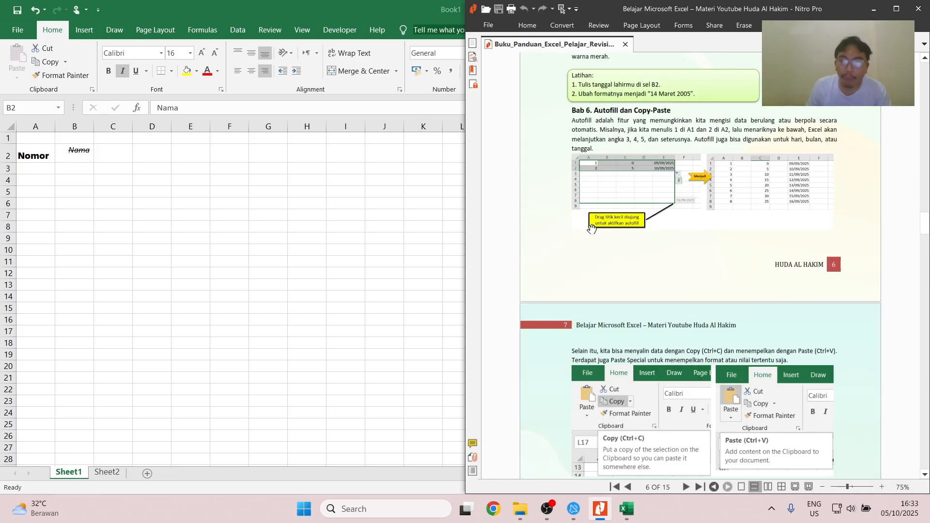
# - Switch back to Excel and enter 1 in A3 and 2 in A4 under the Nomor heading
pyautogui.click(45, 179)
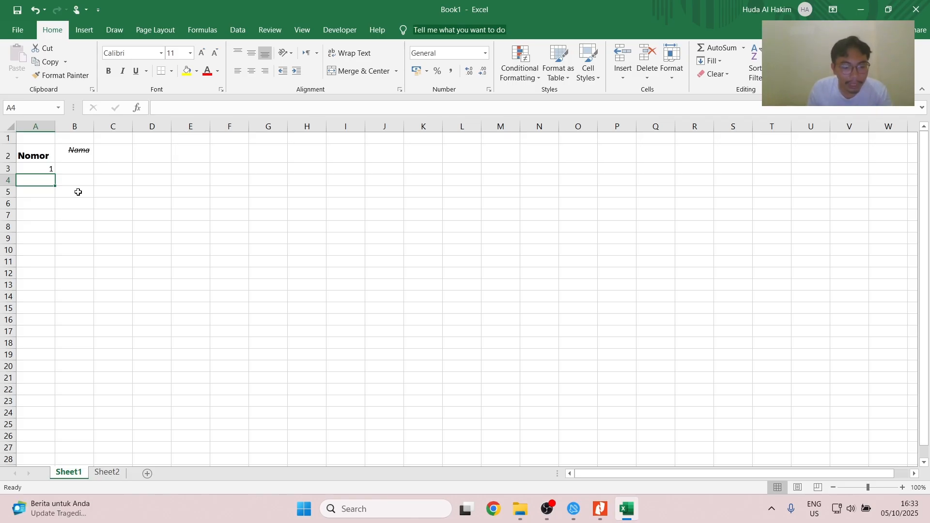
pyautogui.write('2')
pyautogui.press('Return')
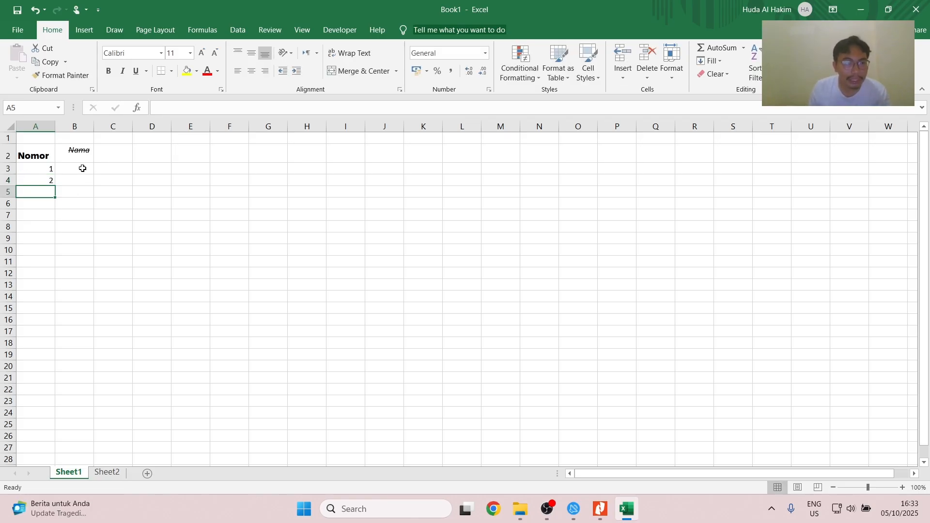
# - Autofill A3:A4 down to A12 and change the fill option to Copy Cells
pyautogui.moveTo(48, 169); pyautogui.dragTo(52, 182)
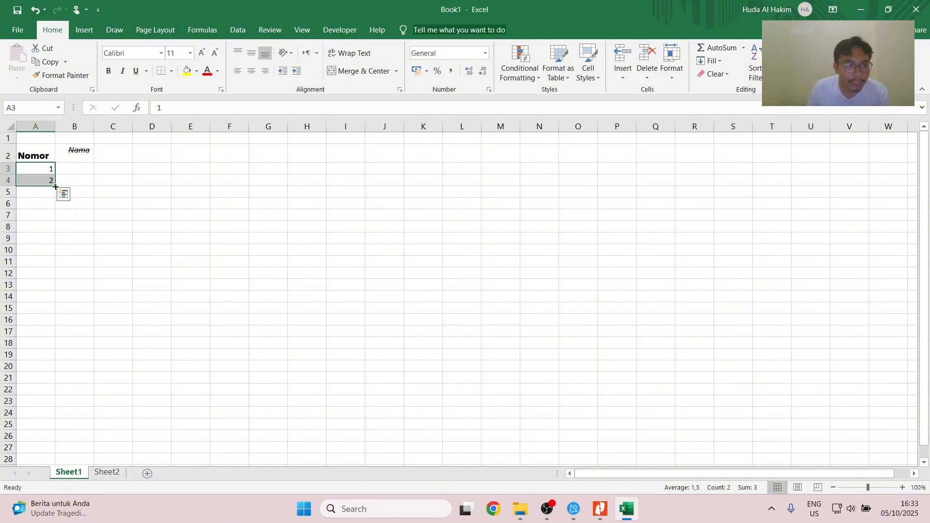
pyautogui.moveTo(54, 186); pyautogui.dragTo(54, 275)
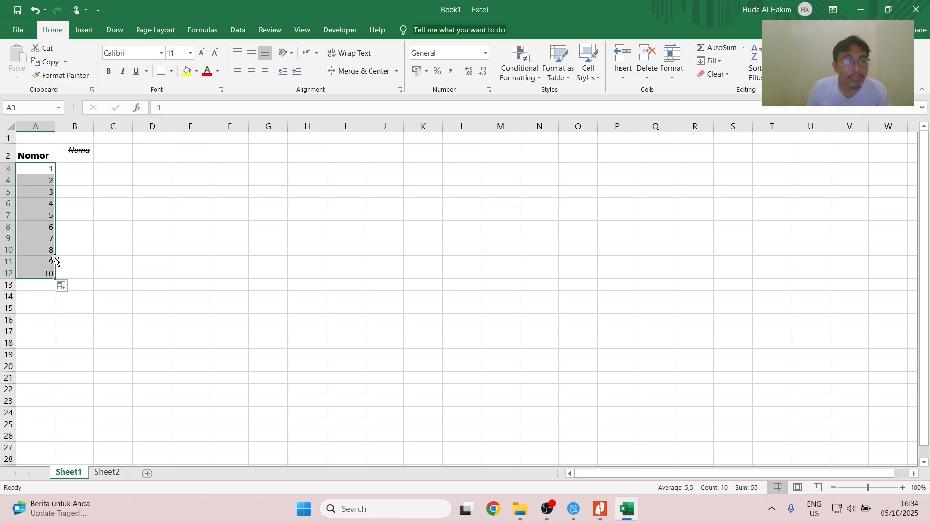
pyautogui.click(66, 290)
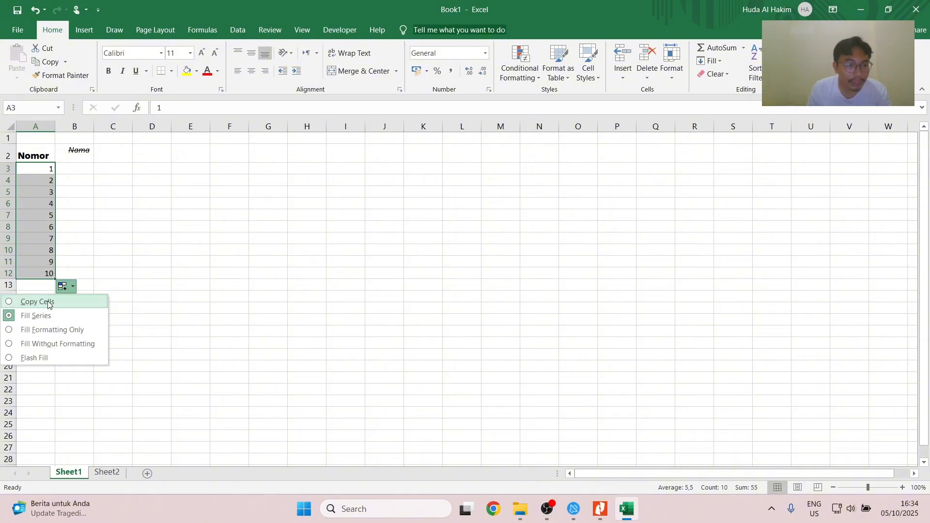
pyautogui.click(48, 303)
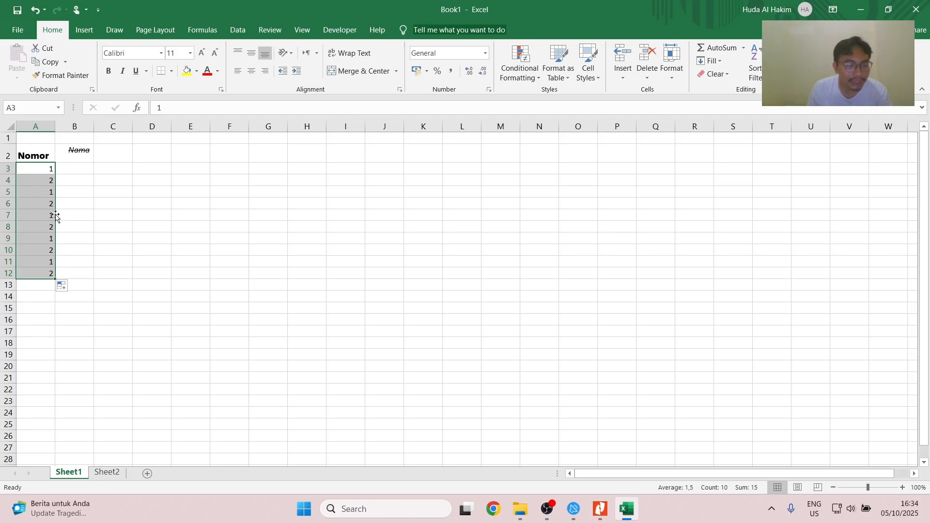
# - Change the fill option for A3:A12 to Fill Series
pyautogui.click(63, 285)
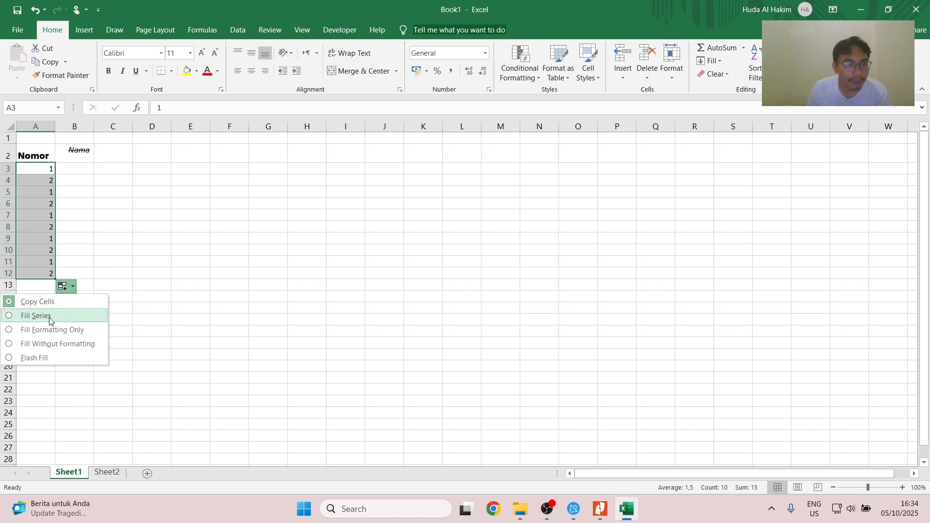
pyautogui.click(50, 318)
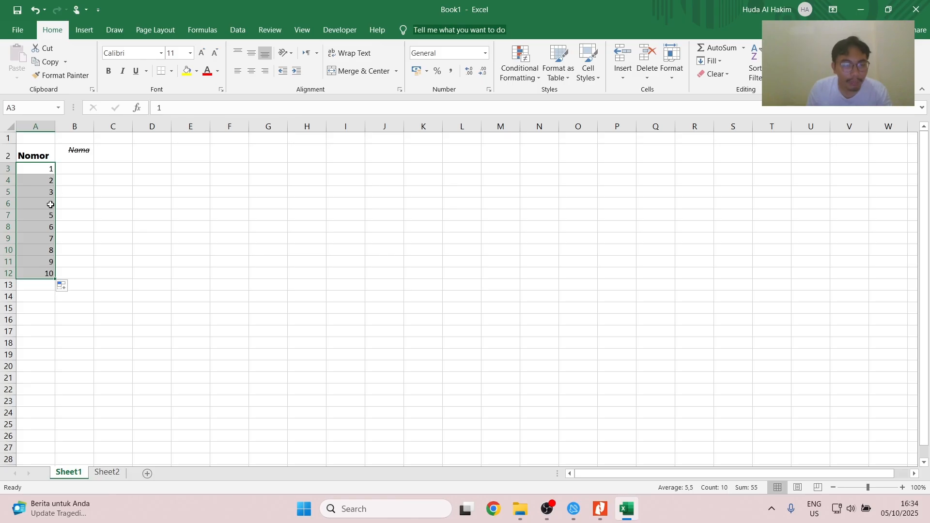
# - Copy the value from A3 and paste it into B3
pyautogui.click(77, 169)
pyautogui.click(43, 174)
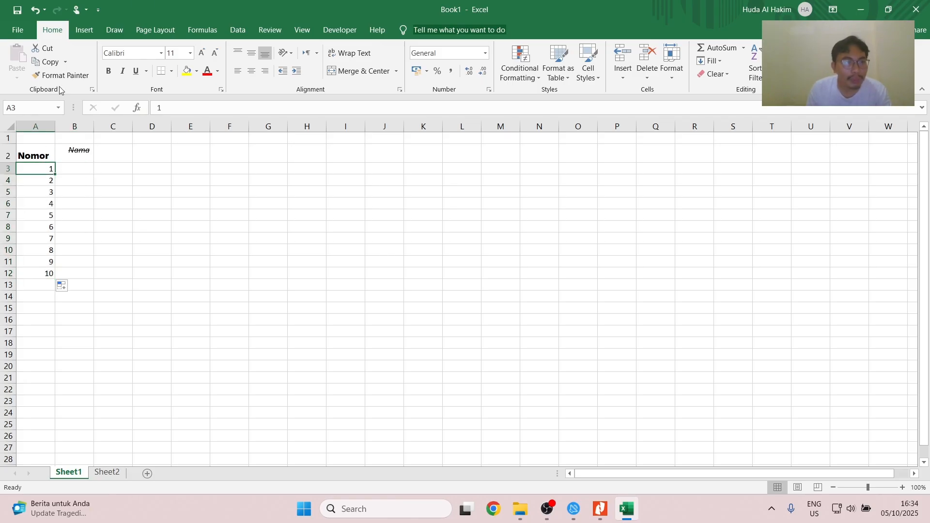
pyautogui.click(50, 63)
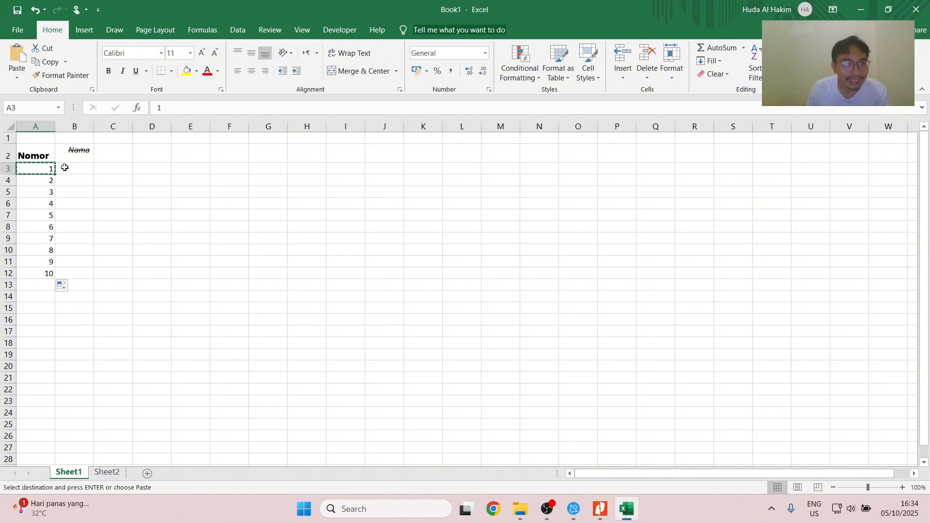
pyautogui.click(75, 170)
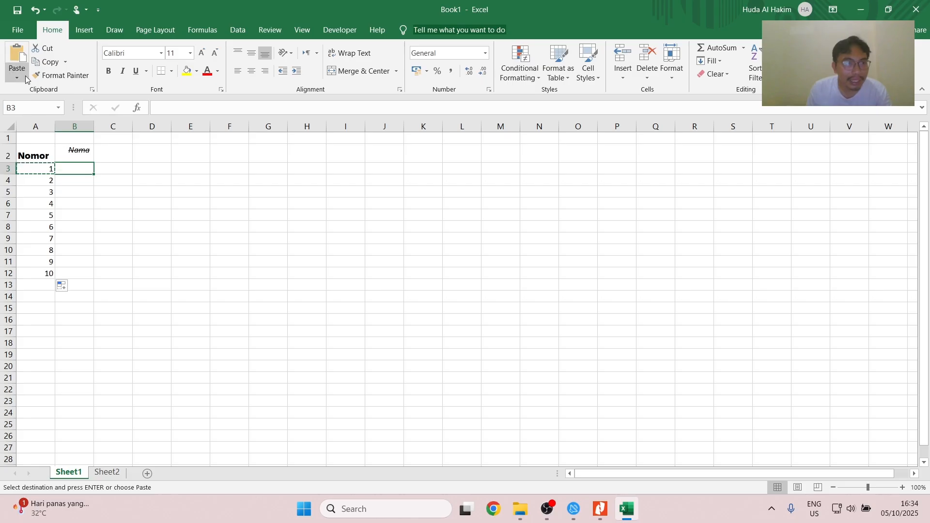
pyautogui.click(17, 58)
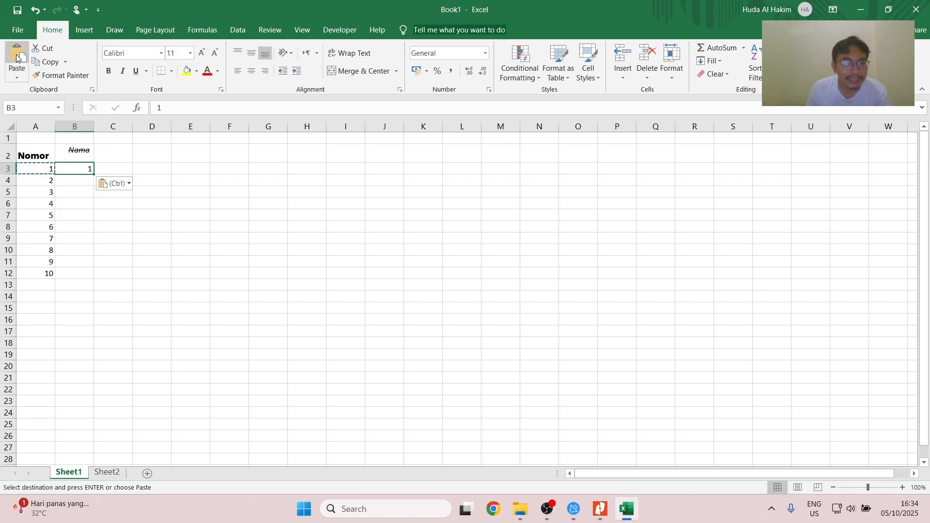
# - Cut the value in B3 and paste it into B4
pyautogui.hotkey('ctrl', 'c')
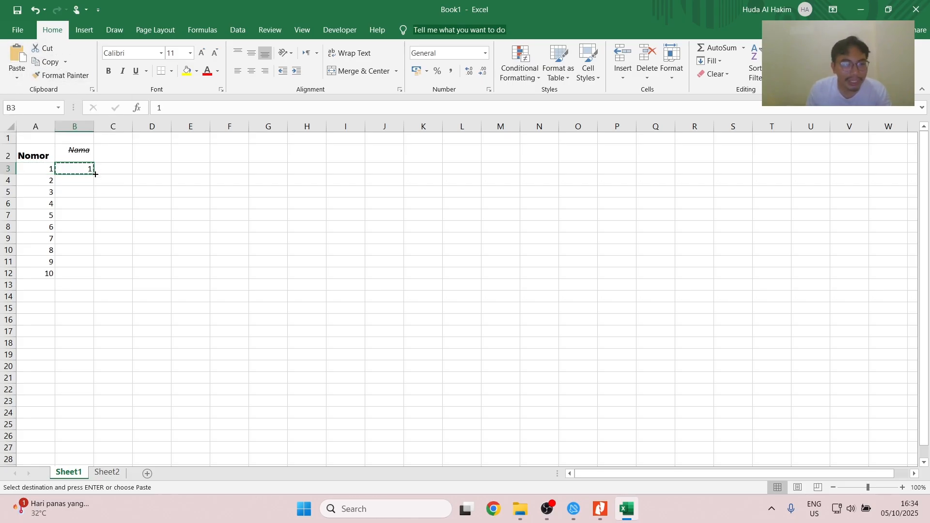
pyautogui.click(78, 181)
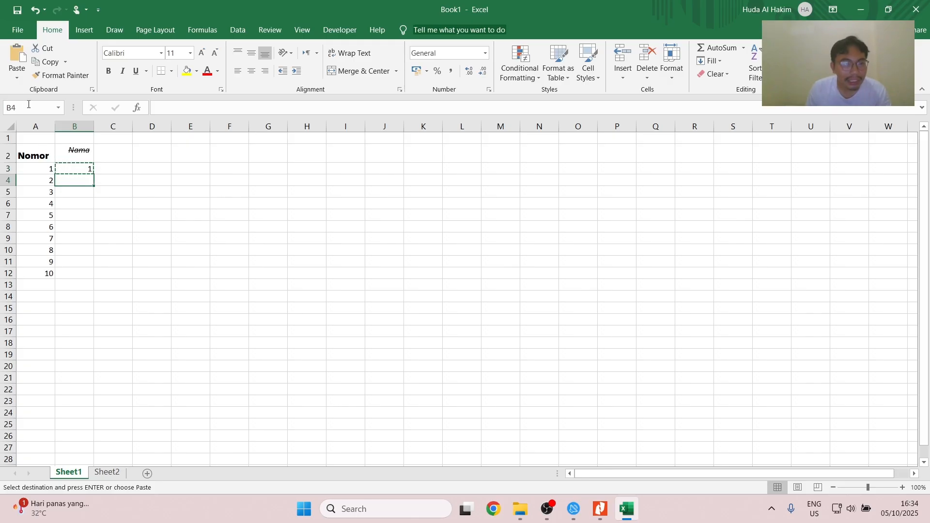
pyautogui.click(15, 61)
# - Switch to the Nitro Pro guide and read the copy-paste section of Bab 6 and the formula introduction in Bab 7
pyautogui.hotkey('alt', 'Tab')
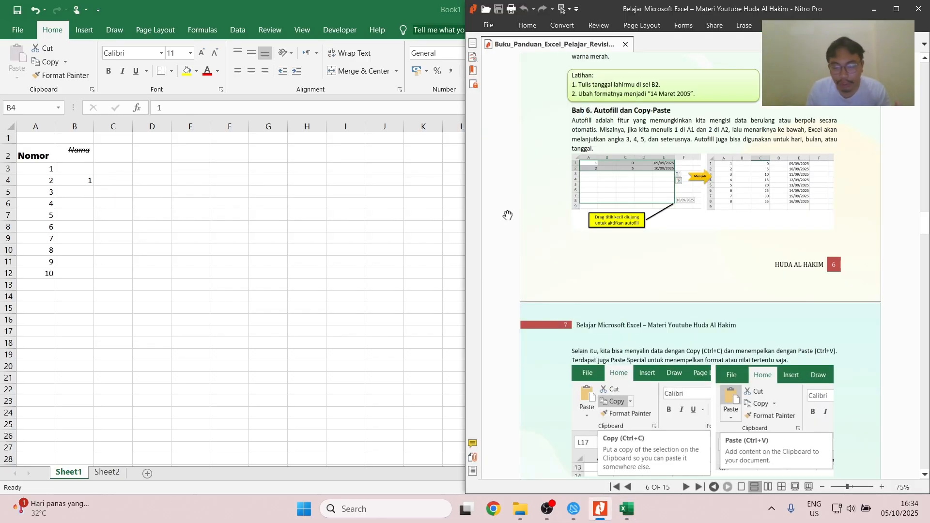
pyautogui.scroll(-5, 507, 216)
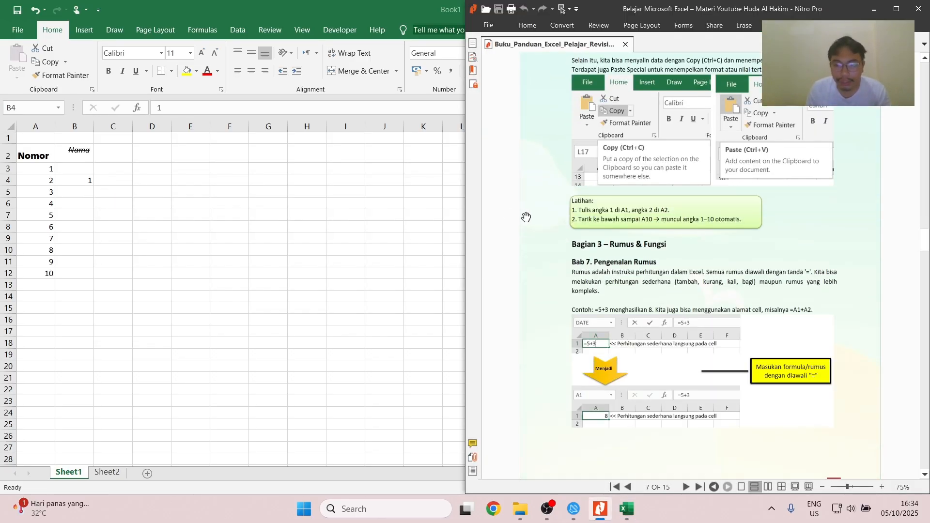
pyautogui.scroll(-1, 527, 217)
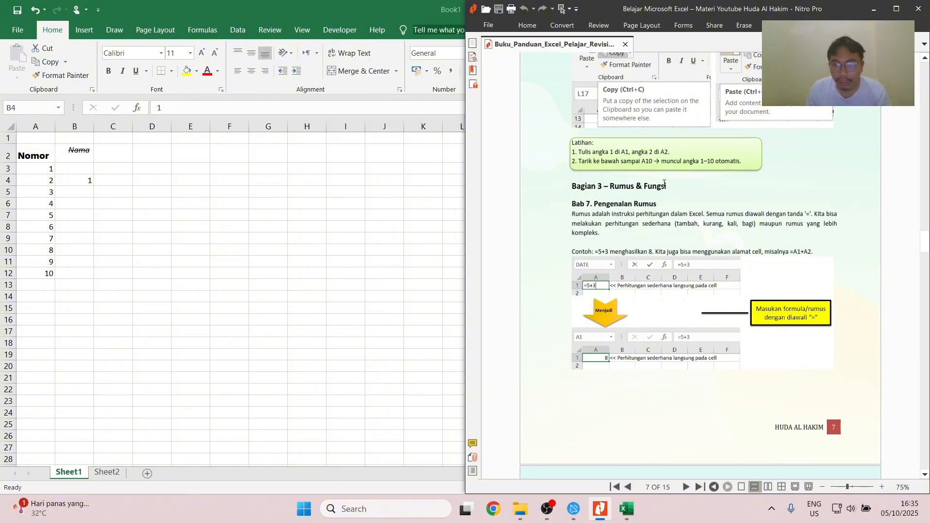
pyautogui.scroll(-1, 664, 184)
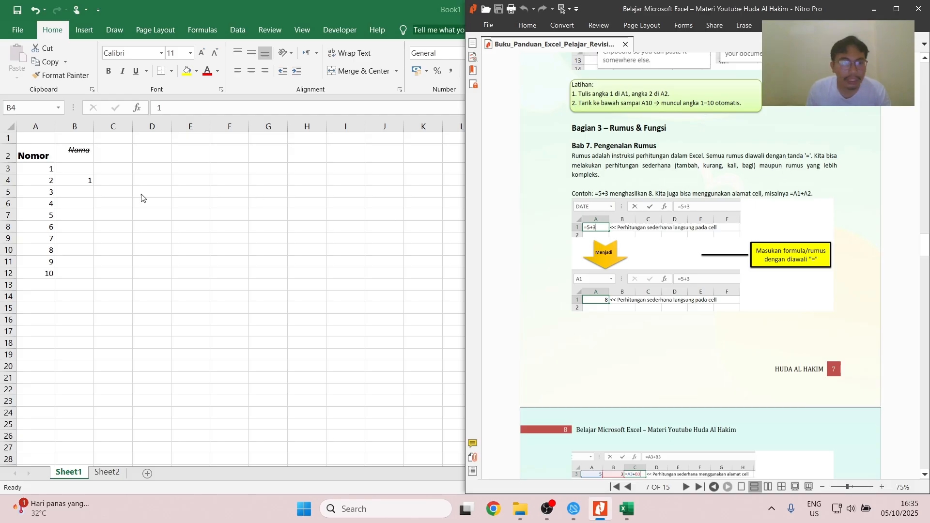
# - Switch back to Excel, enter the formula =1*5 in D3 and check it in the formula bar
pyautogui.press('super+Up')
pyautogui.click(152, 170)
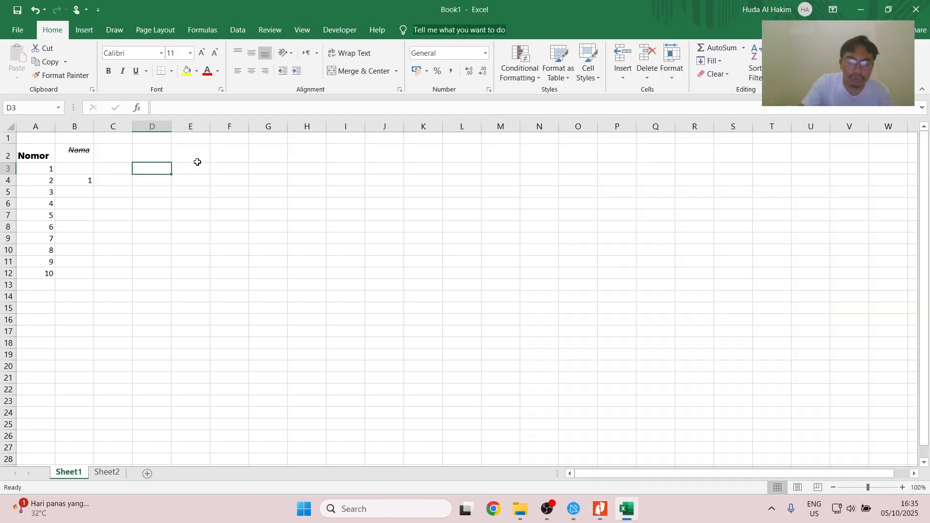
pyautogui.write('=1*5')
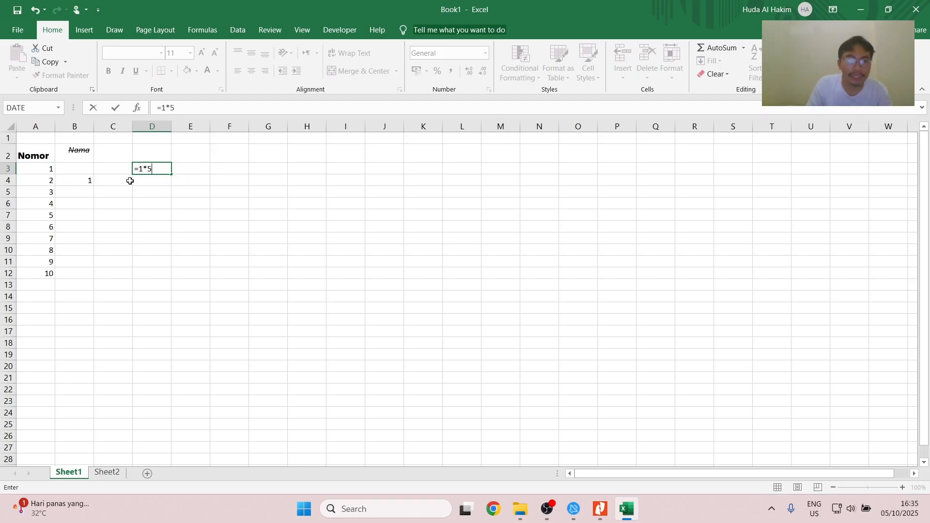
pyautogui.press('Return')
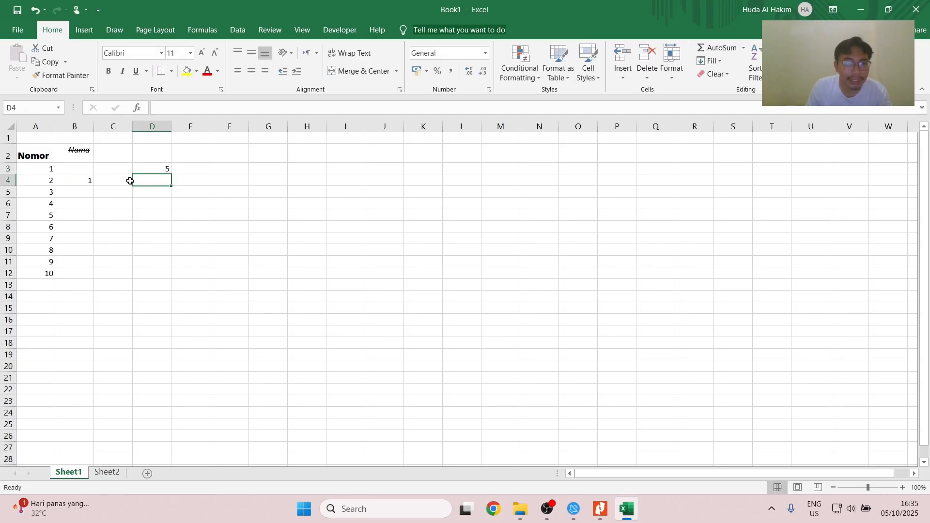
pyautogui.click(148, 170)
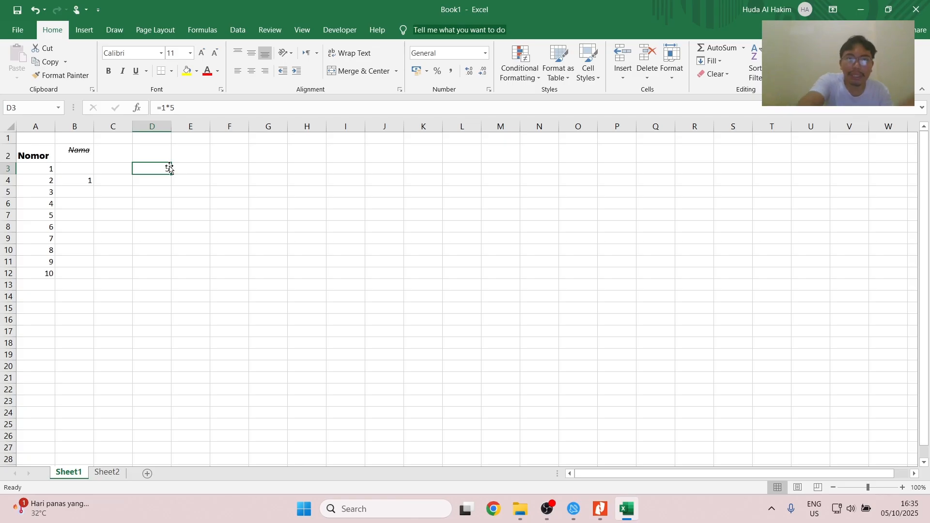
pyautogui.press('Return')
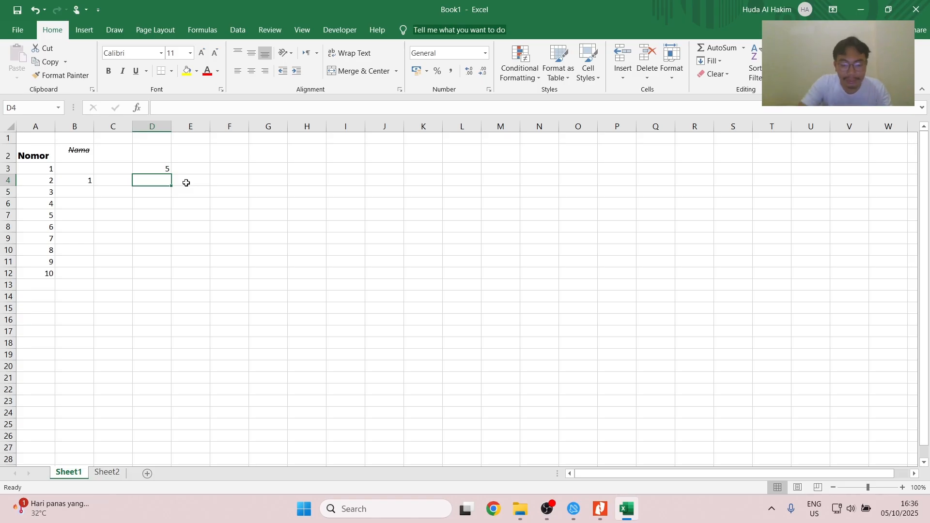
# - Enter the labels sum in D4 and average in D5
pyautogui.write('sum')
pyautogui.press('Return')
pyautogui.write('ava')
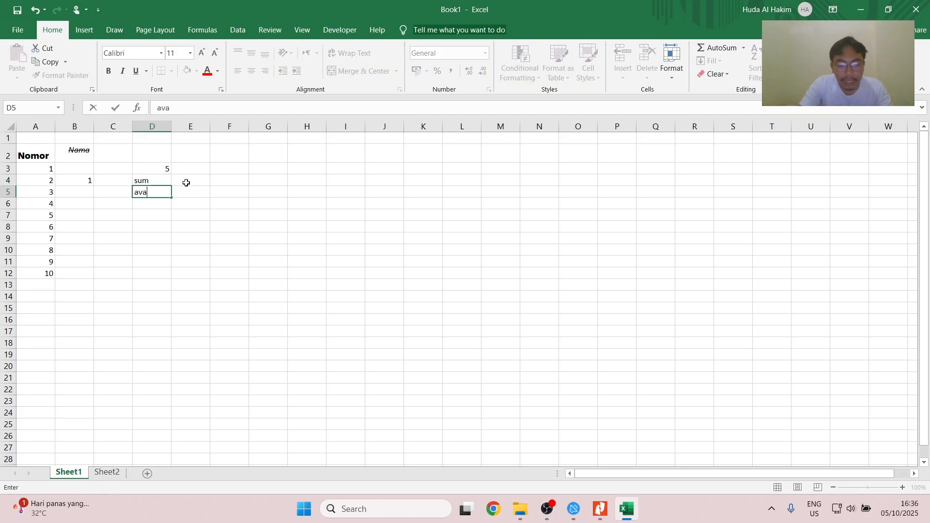
pyautogui.write('rag')
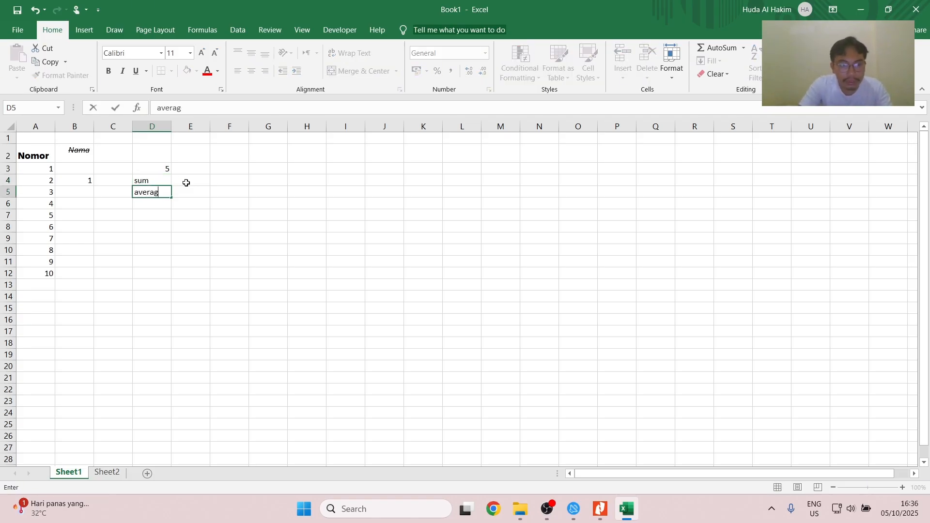
pyautogui.write('e')
pyautogui.press('Return')
# - Consult the basic functions listed in Bab 8 of the Nitro Pro guide, and enter min in D6 and max in D7 in Excel
pyautogui.hotkey('alt', 'Tab')
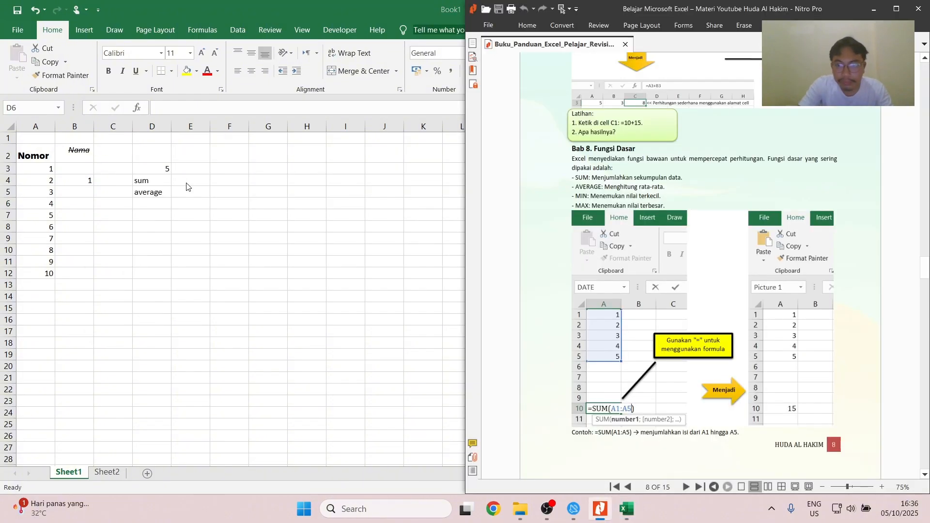
pyautogui.hotkey('alt', 'Tab')
pyautogui.write('min')
pyautogui.press('Return')
pyautogui.write('ma')
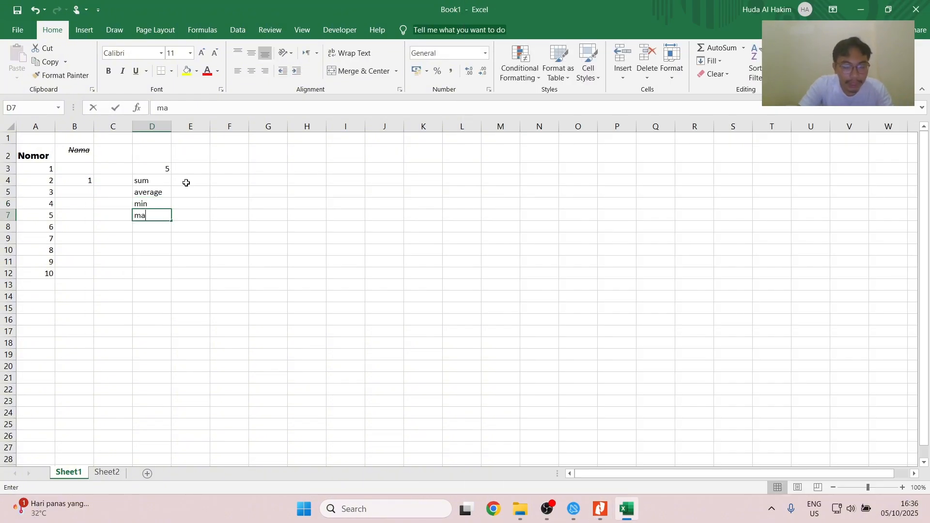
pyautogui.write('x')
pyautogui.press('Return')
# - Enter =SUM(A3:A12) in E4 beside the sum label and check the range the formula refers to
pyautogui.click(195, 182)
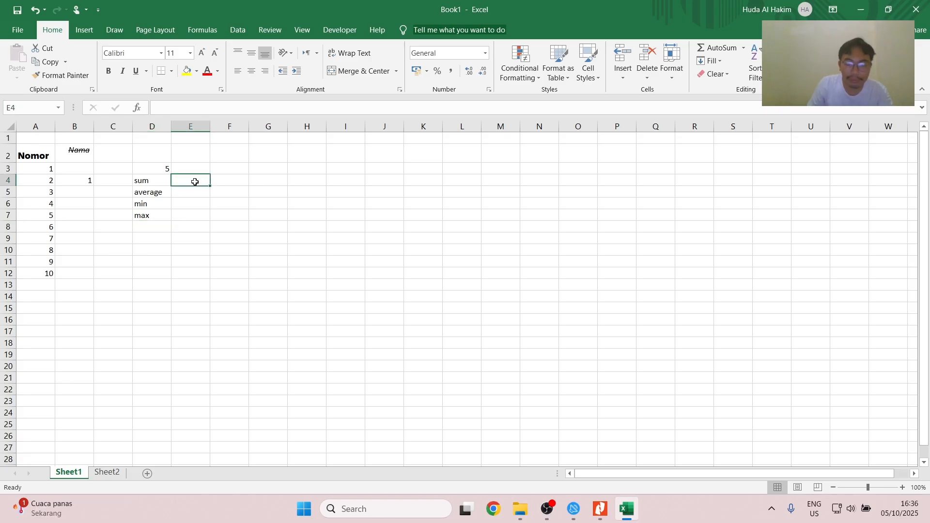
pyautogui.write('=sum')
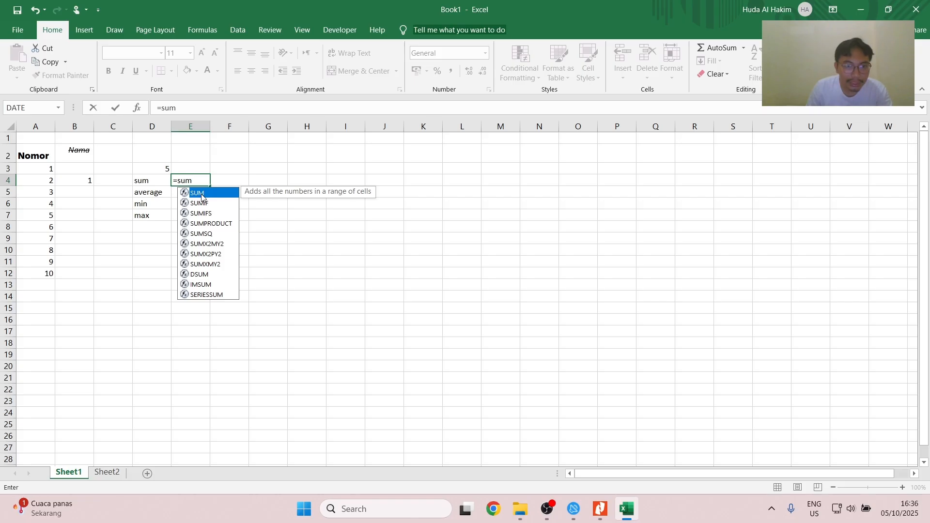
pyautogui.doubleClick(202, 193)
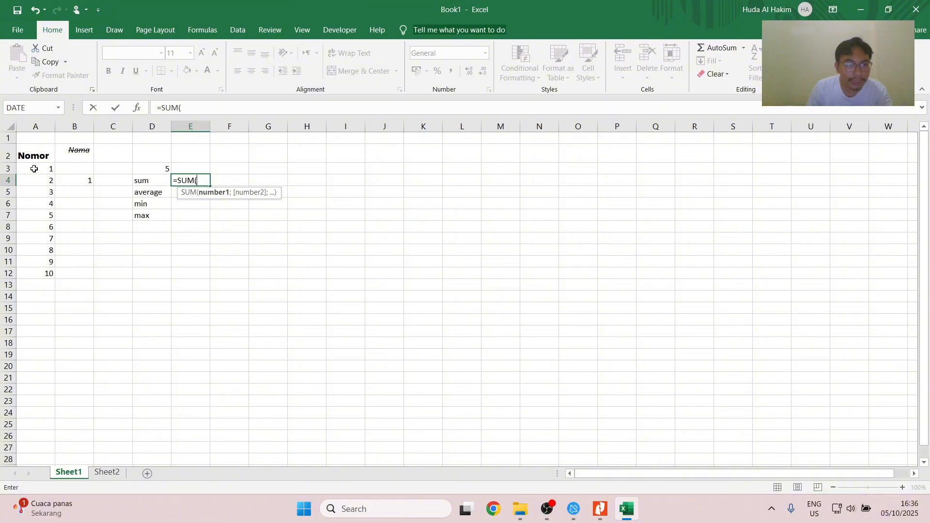
pyautogui.moveTo(34, 169); pyautogui.dragTo(32, 277)
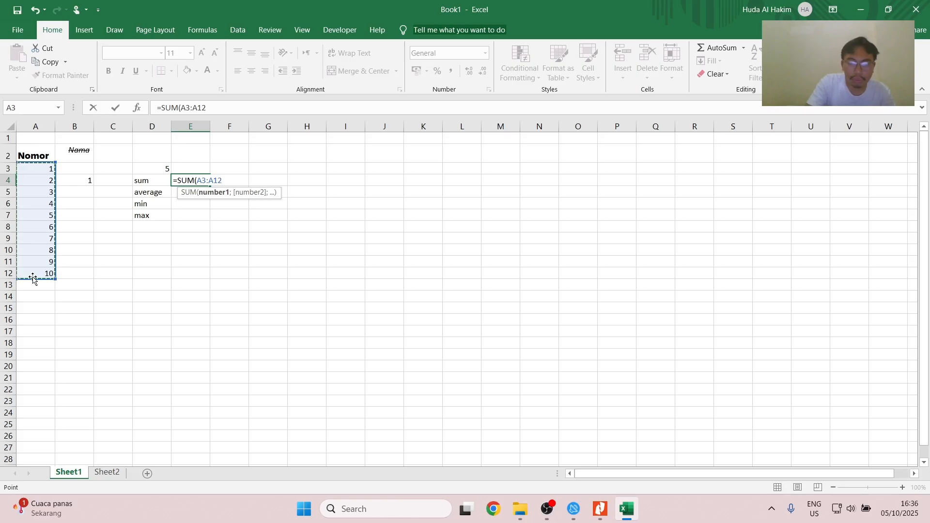
pyautogui.write(')')
pyautogui.press('Return')
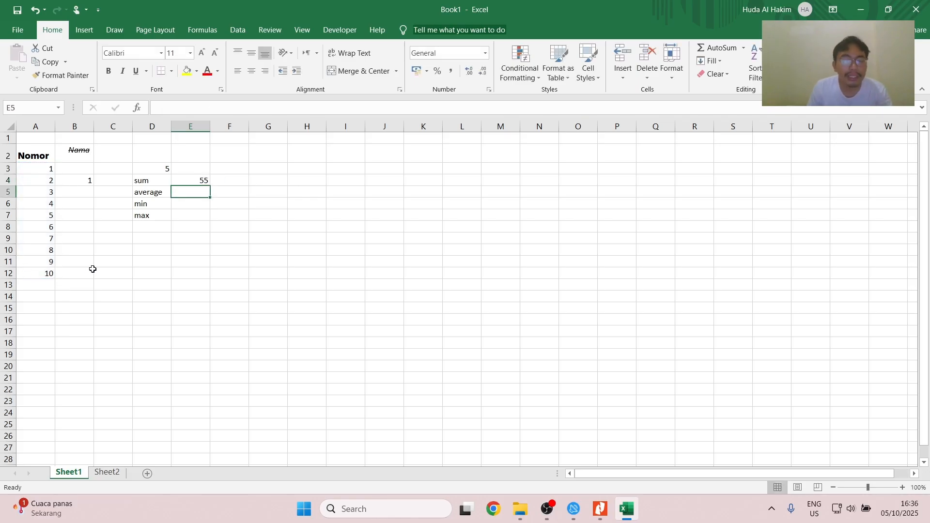
pyautogui.click(192, 180)
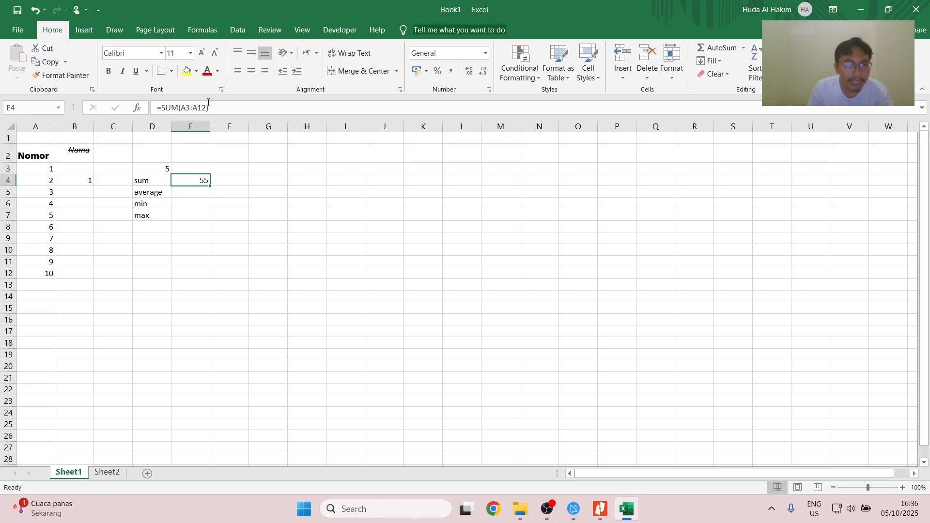
pyautogui.click(207, 107)
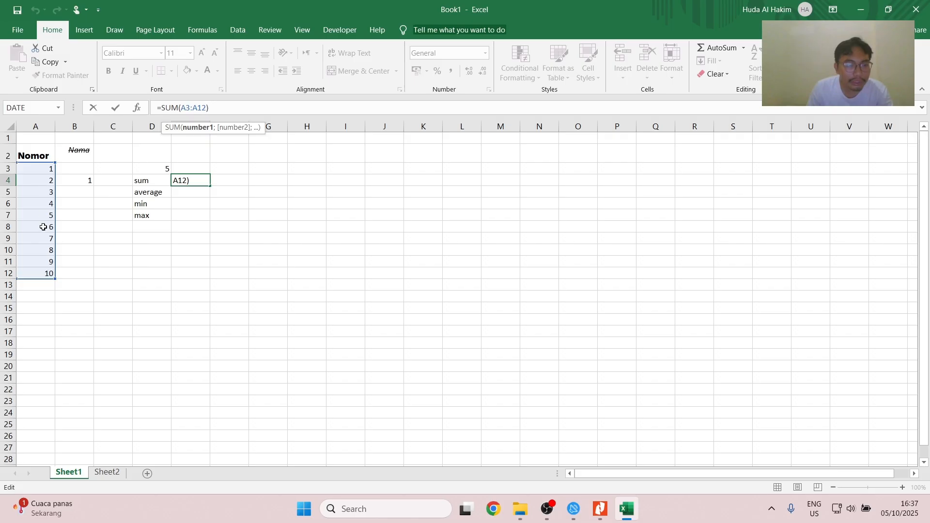
pyautogui.press('Return')
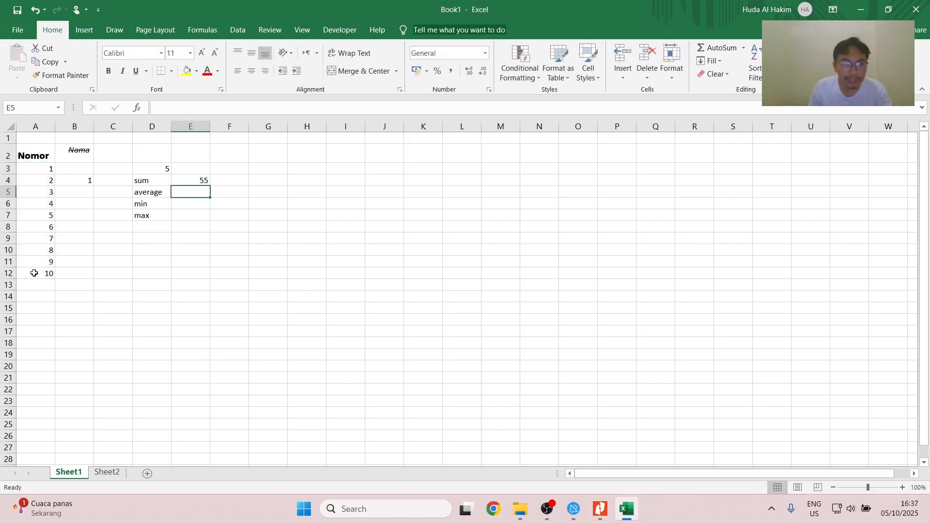
# - Calculate the average of A3:A12 in E5 with the AVERAGE function
pyautogui.write('=ava')
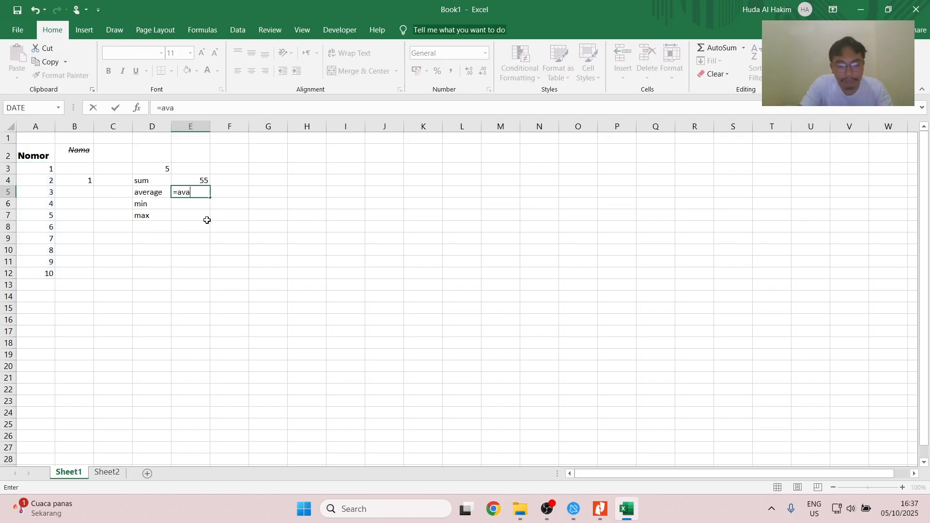
pyautogui.press('BackSpace')
pyautogui.write('e')
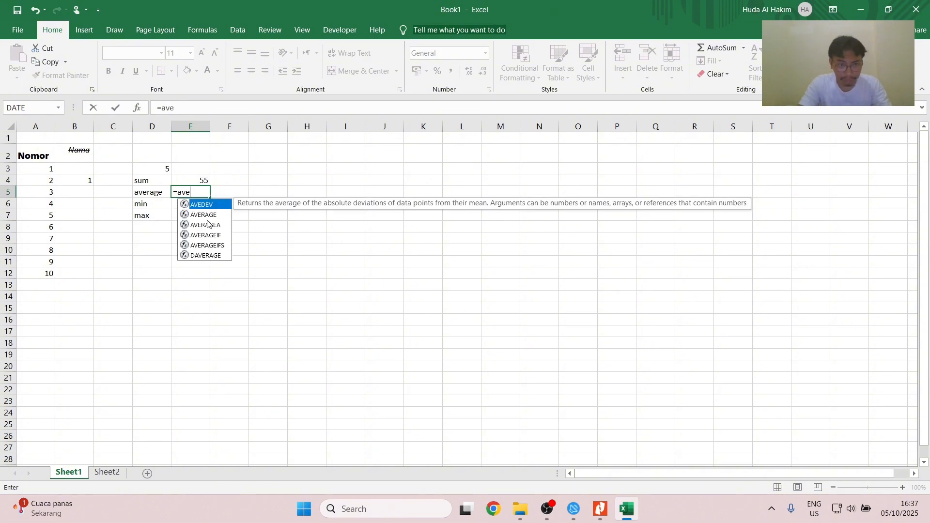
pyautogui.doubleClick(199, 216)
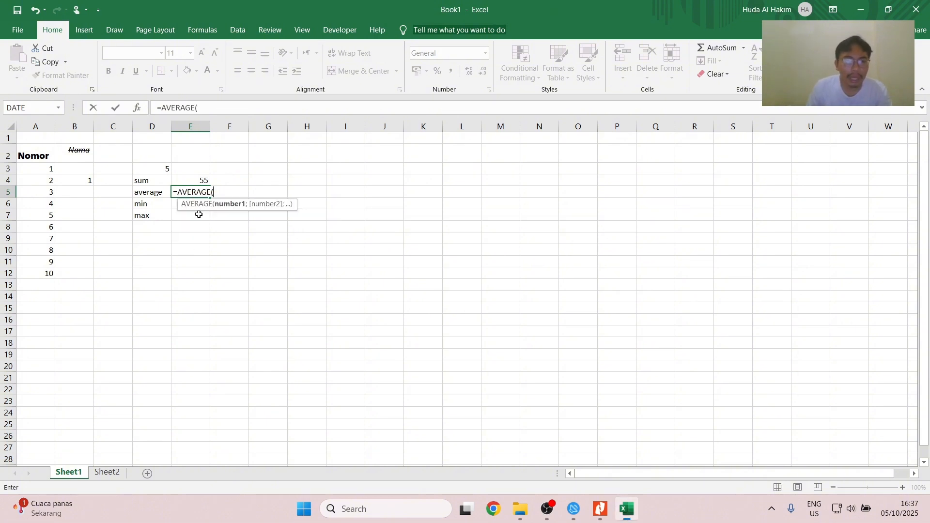
pyautogui.moveTo(51, 168); pyautogui.dragTo(41, 268)
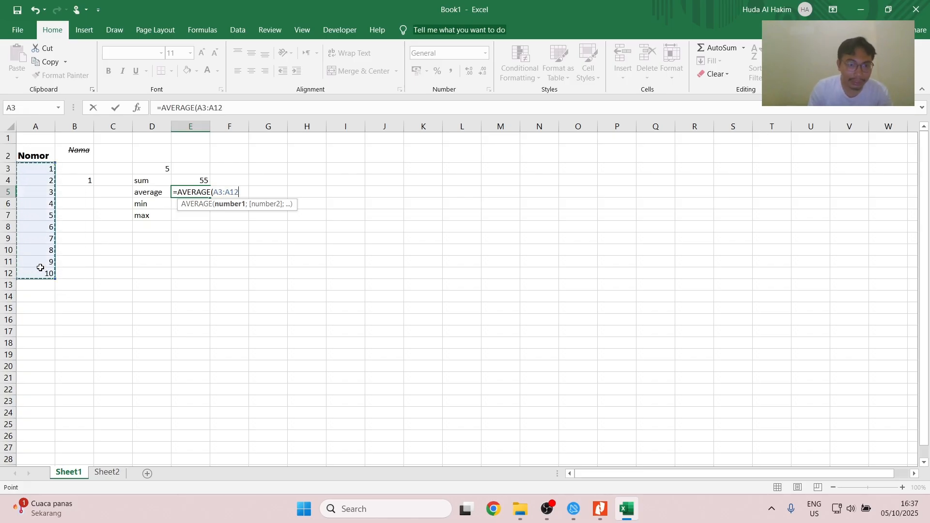
pyautogui.press('Return')
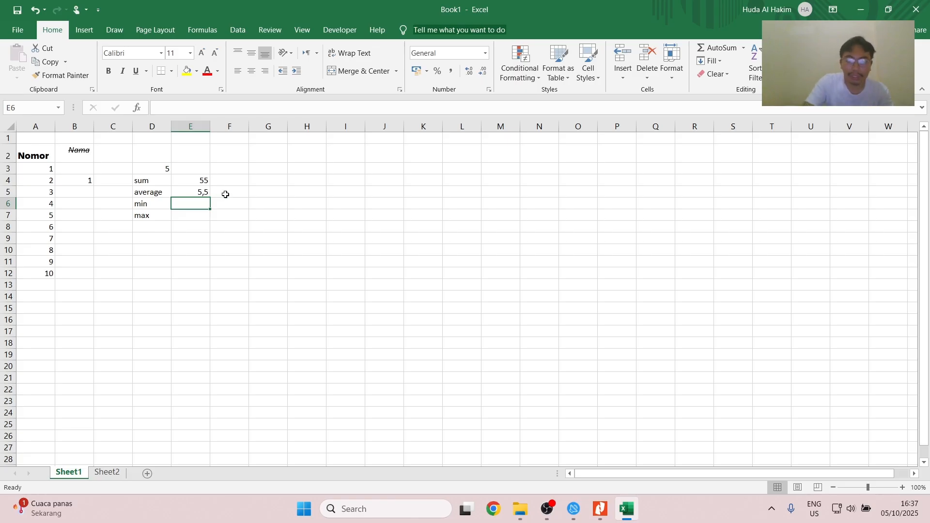
# - Find the smallest value of A3:A12 in E6 with the MIN function
pyautogui.write('=min')
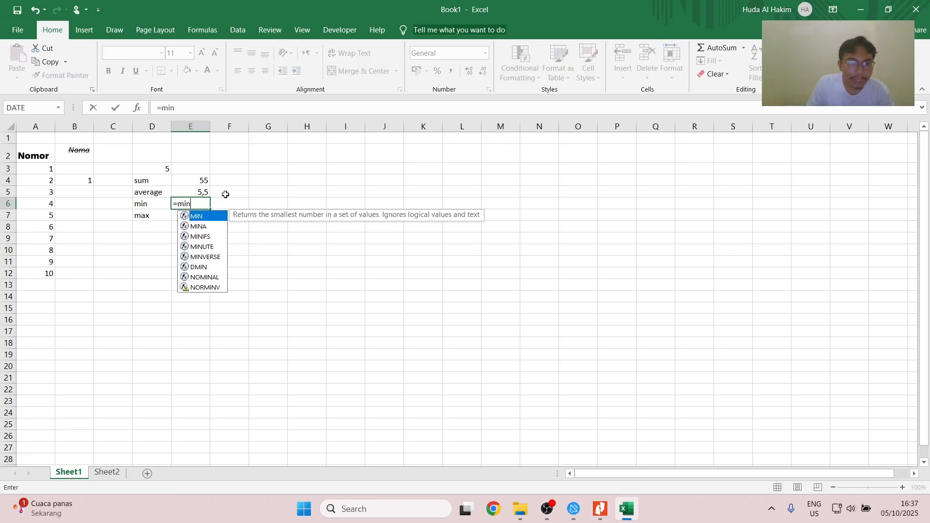
pyautogui.doubleClick(206, 220)
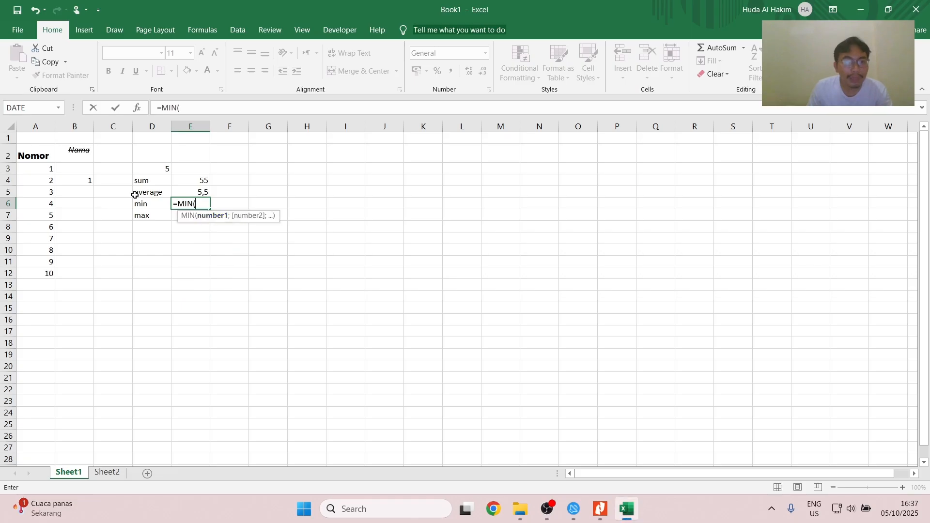
pyautogui.moveTo(49, 169); pyautogui.dragTo(43, 268)
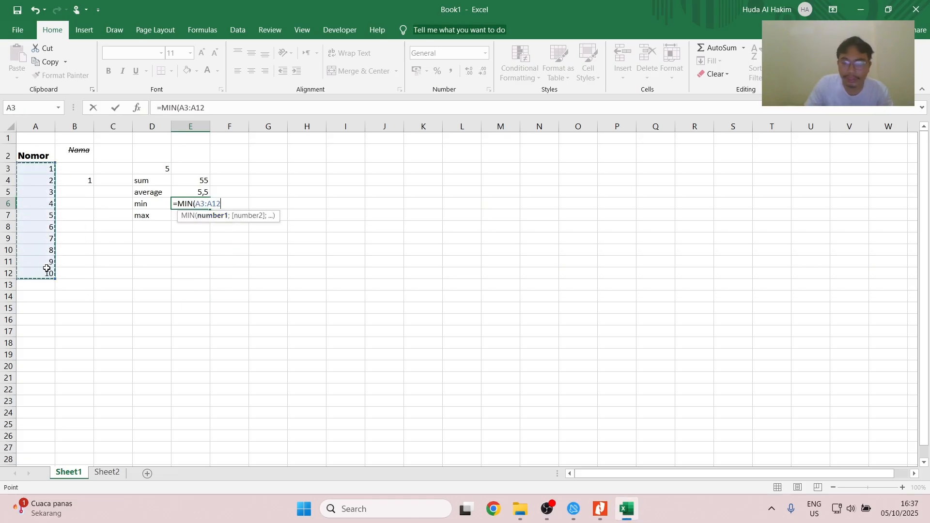
pyautogui.press('Return')
# - Find the largest value of A3:A12 in E7 with the MAX function
pyautogui.write('=max')
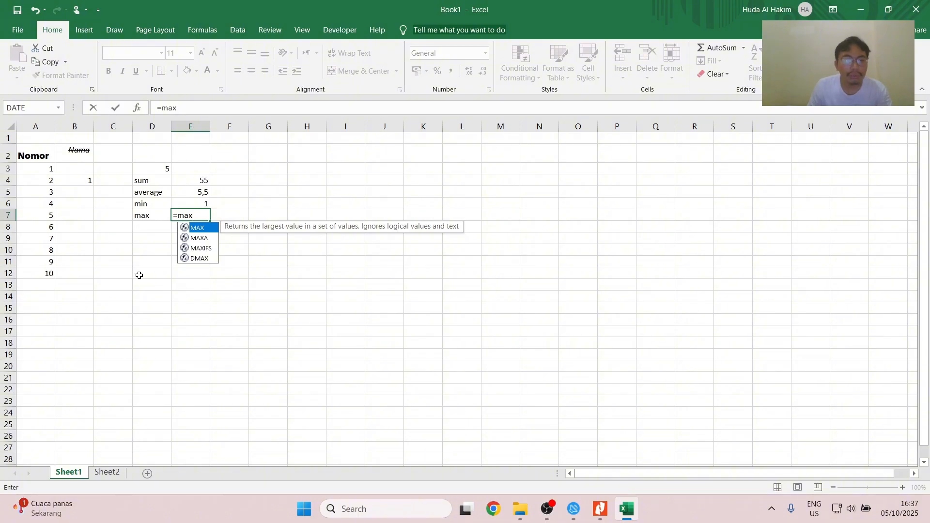
pyautogui.doubleClick(204, 228)
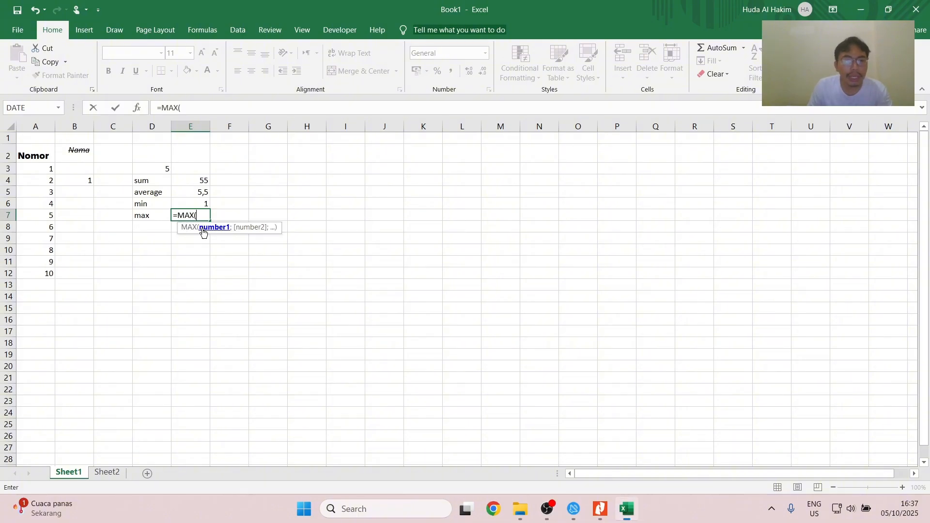
pyautogui.moveTo(33, 172); pyautogui.dragTo(29, 270)
pyautogui.press('Return')
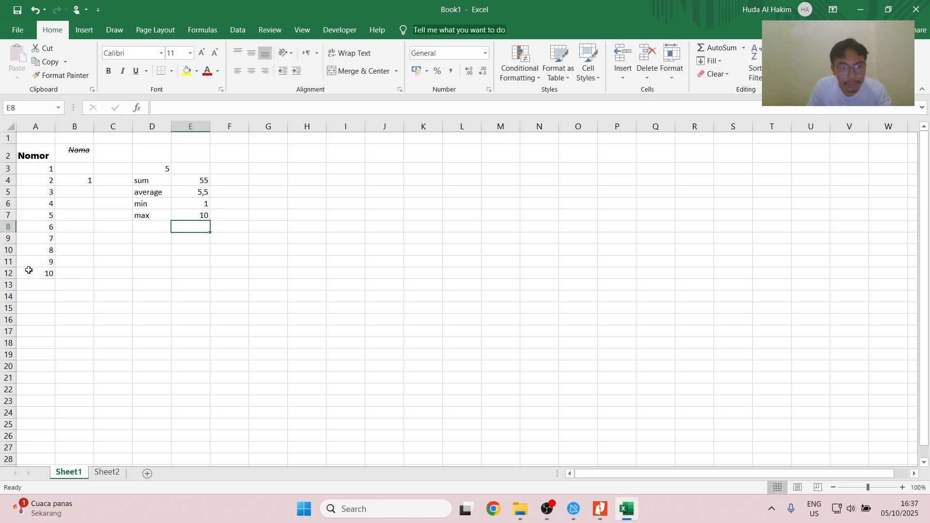
# - Switch to the Nitro Pro guide, read the Bab 9 section on logical functions, and return to the full-screen Excel worksheet
pyautogui.hotkey('alt', 'Tab')
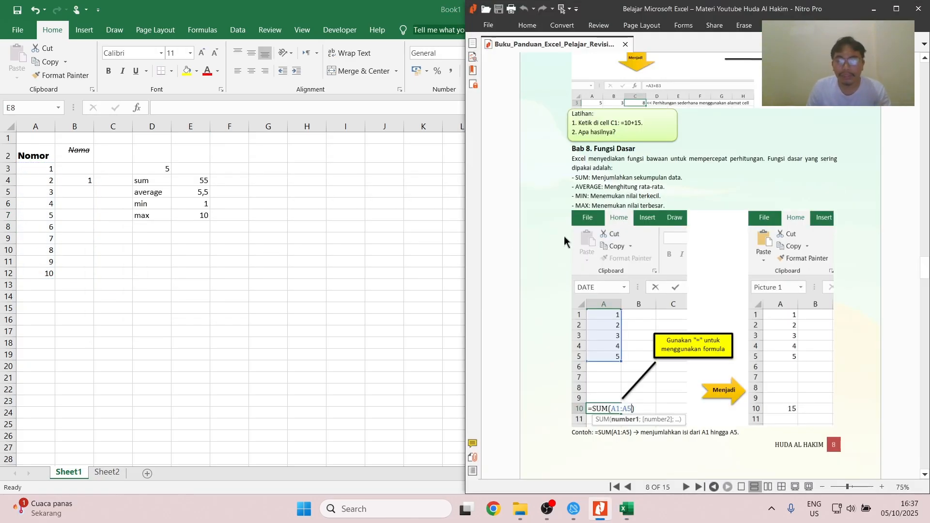
pyautogui.scroll(-5, 574, 233)
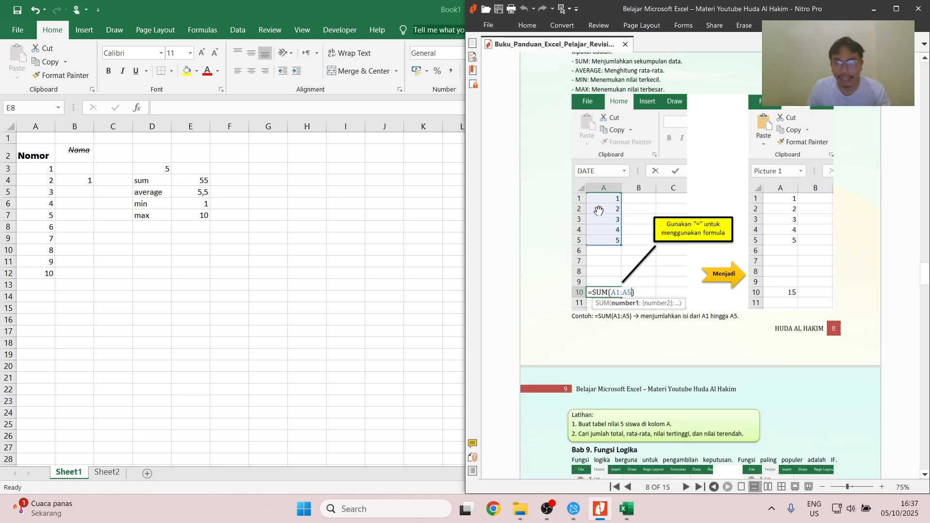
pyautogui.scroll(-2, 645, 296)
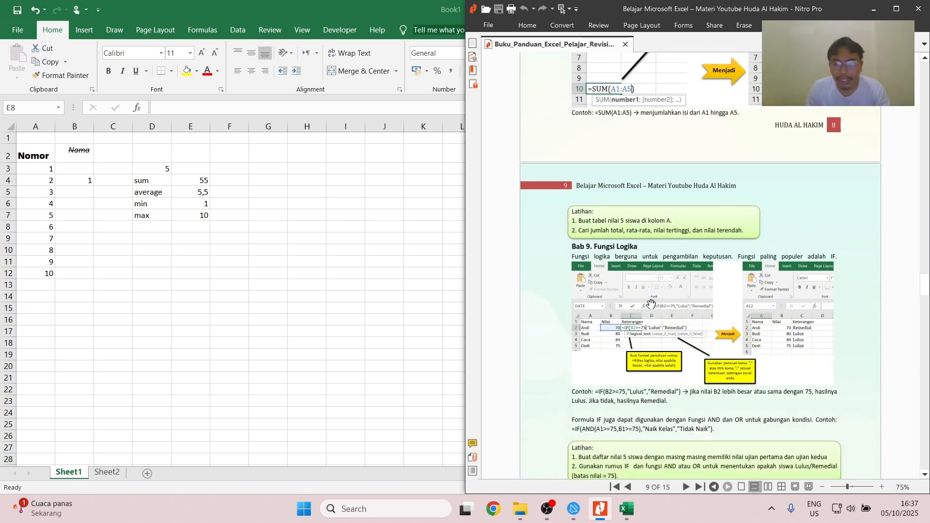
pyautogui.scroll(-1, 590, 264)
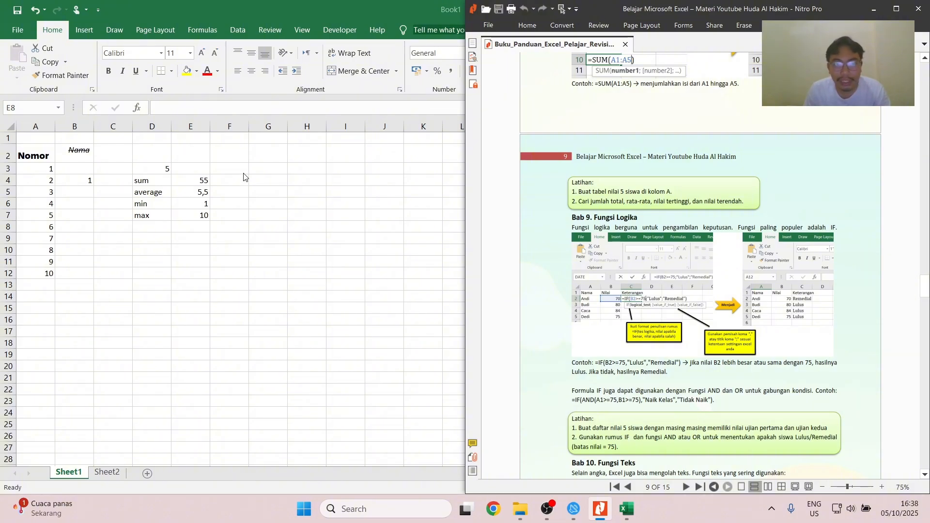
pyautogui.scroll(-2, 262, 223)
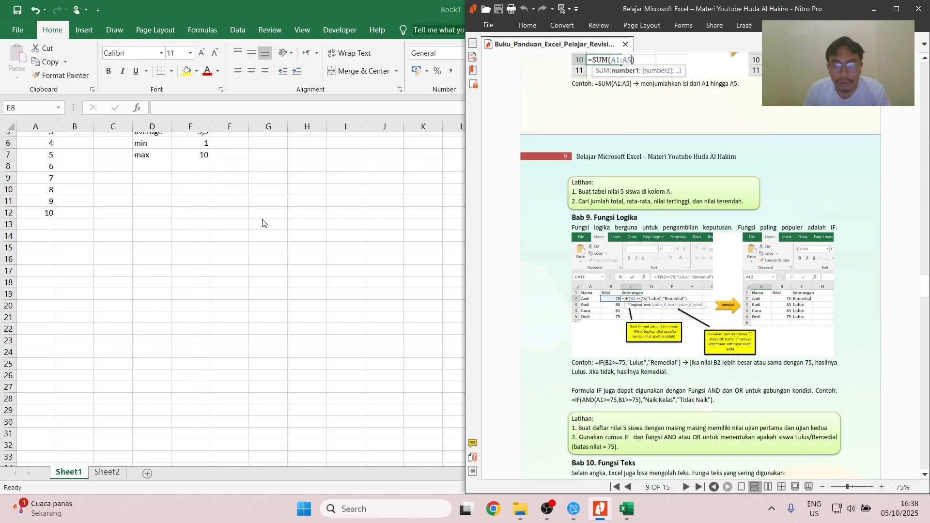
pyautogui.scroll(2, 262, 223)
pyautogui.press('super+Up')
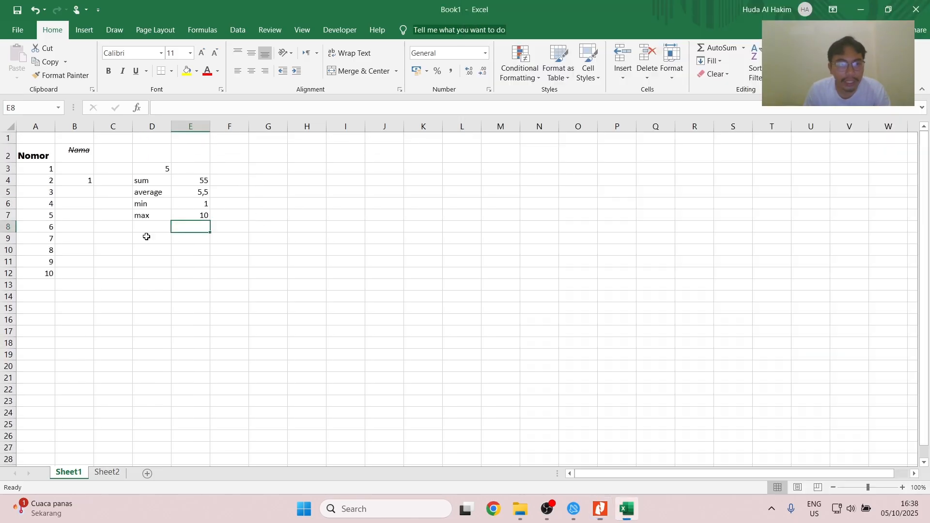
# - Enter =IF(A9=6;"benar";"salah") in D9 to test the value in A9
pyautogui.click(151, 239)
pyautogui.write('=')
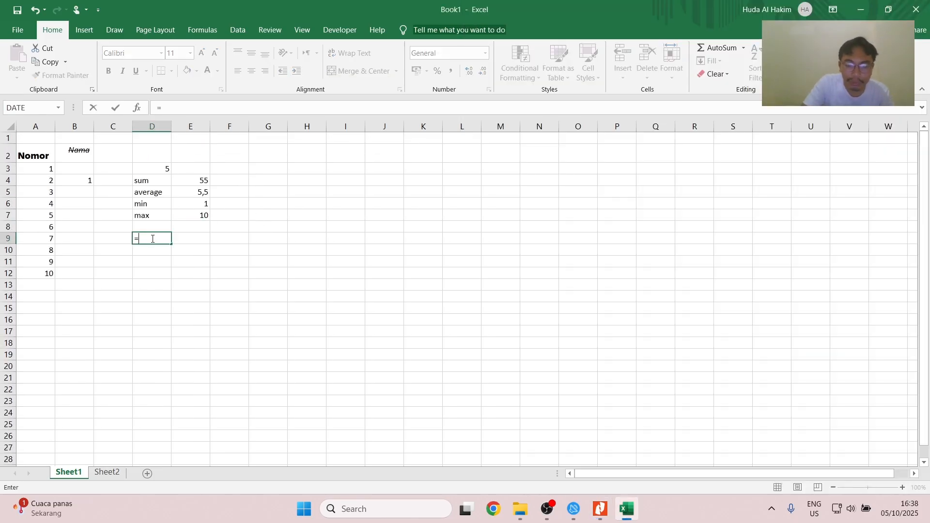
pyautogui.write('i')
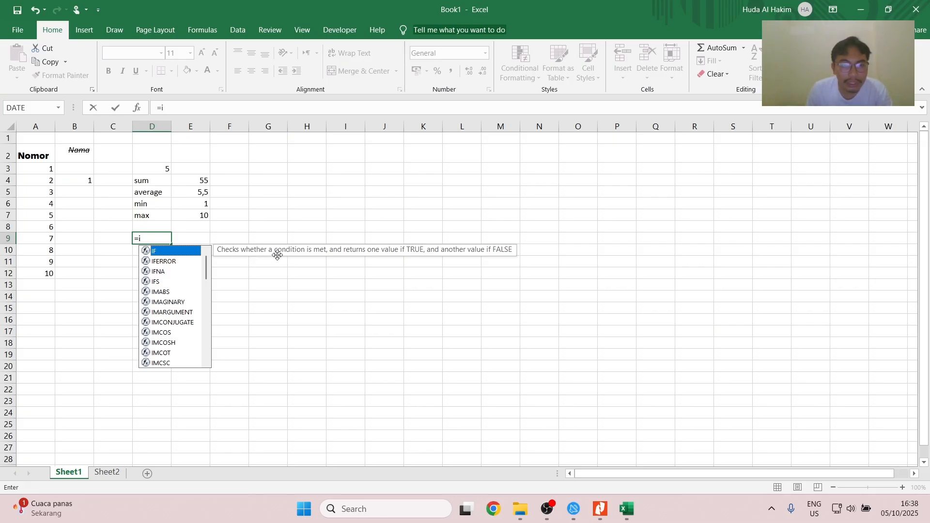
pyautogui.doubleClick(155, 251)
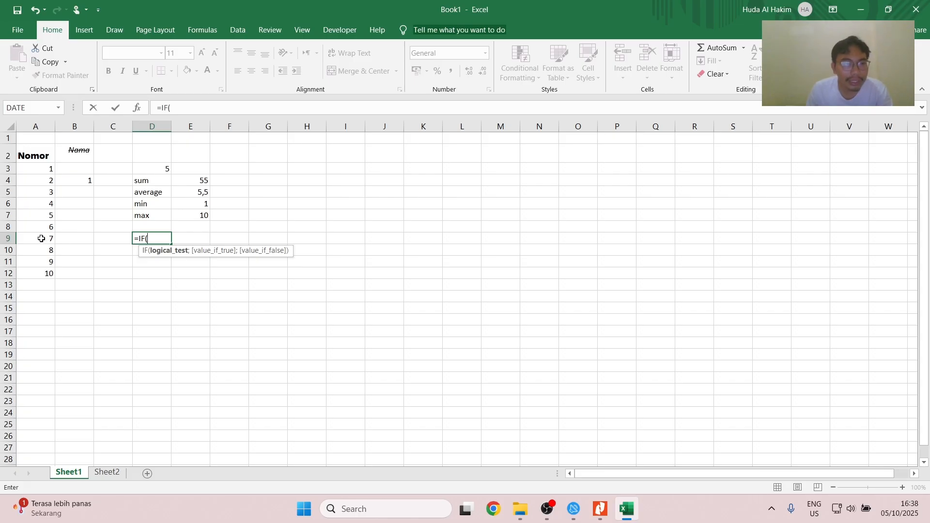
pyautogui.click(41, 239)
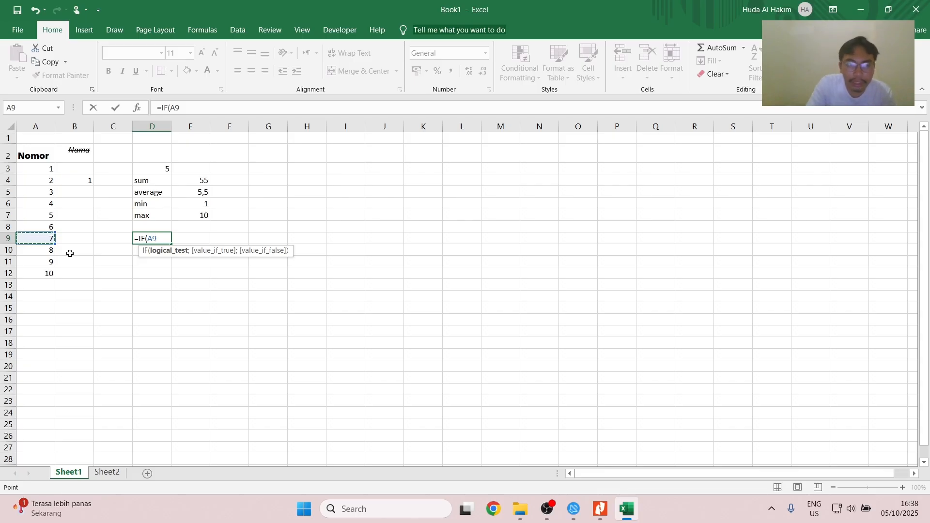
pyautogui.write('=')
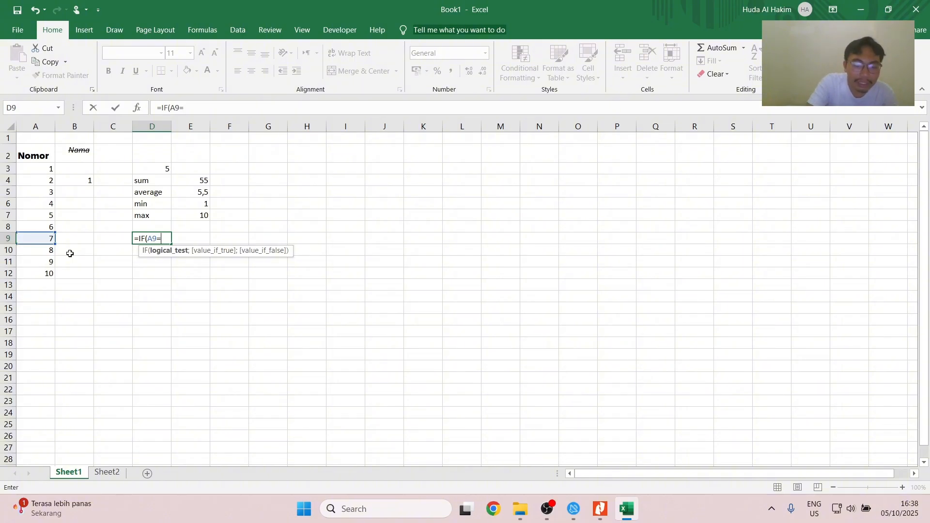
pyautogui.write('6')
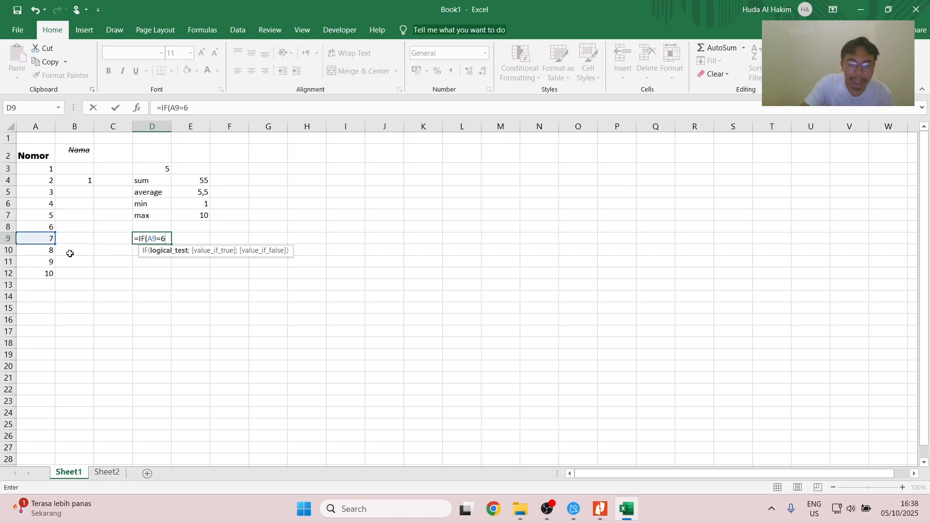
pyautogui.write(';')
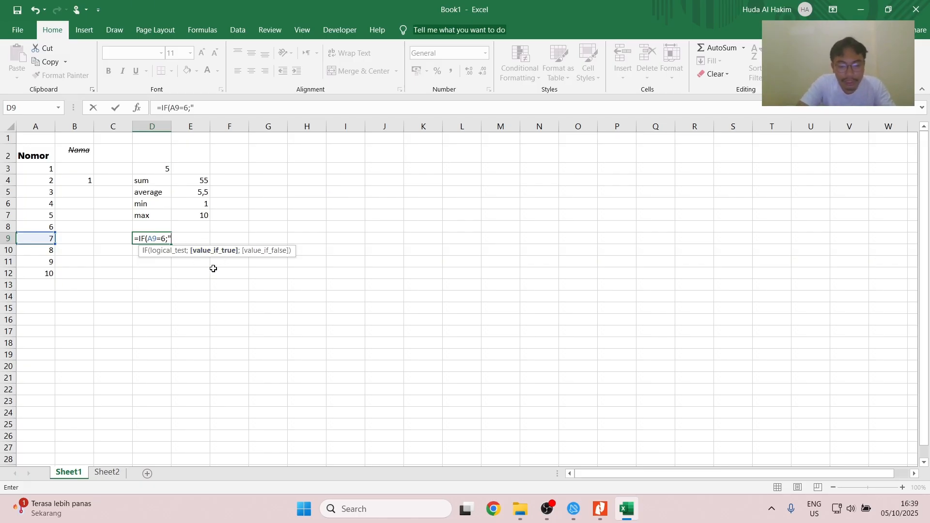
pyautogui.write('benar')
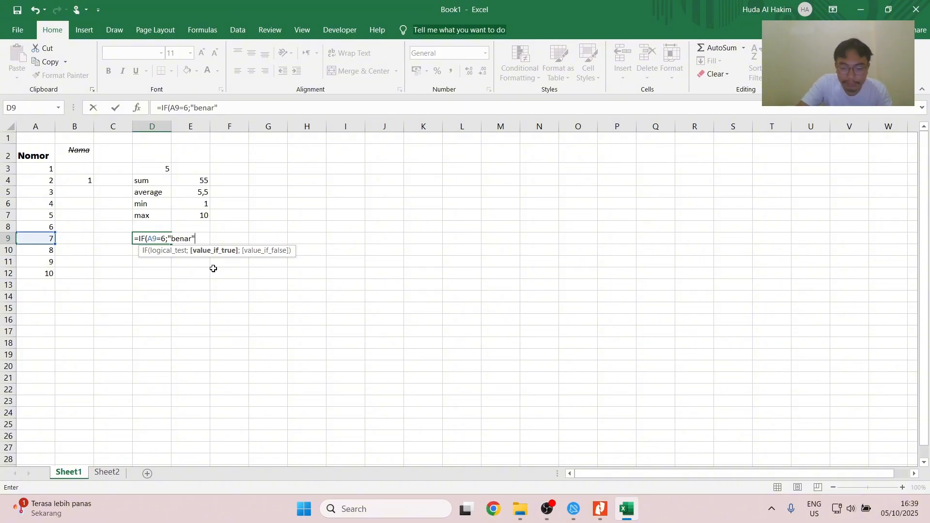
pyautogui.write('";"sa')
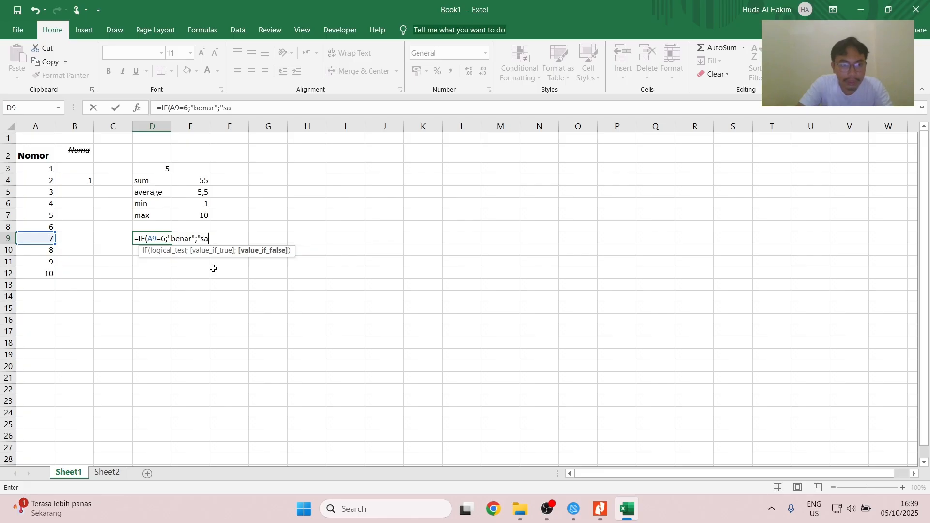
pyautogui.write('lah"')
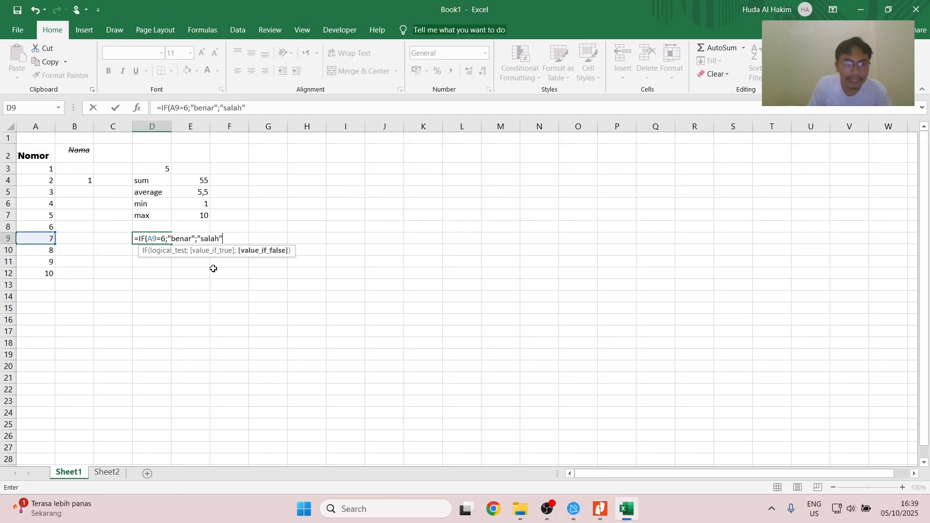
pyautogui.click(178, 239)
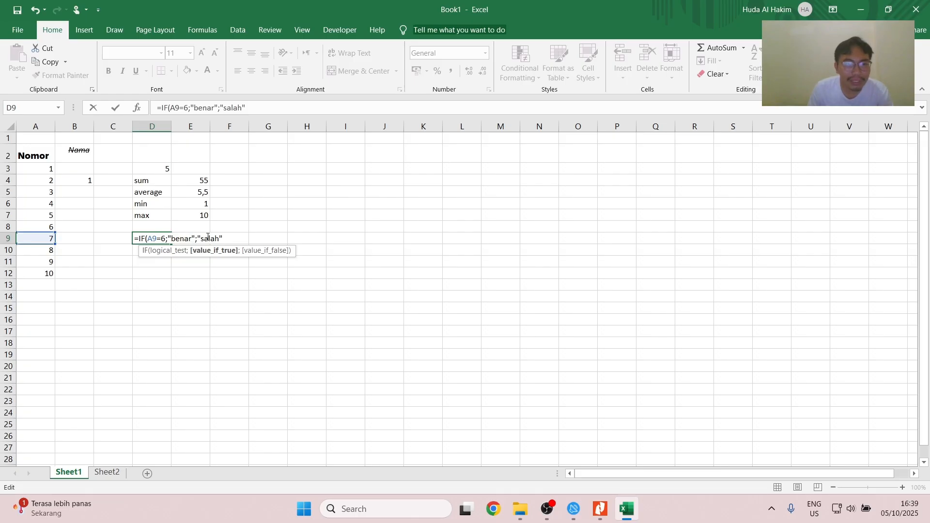
pyautogui.click(208, 238)
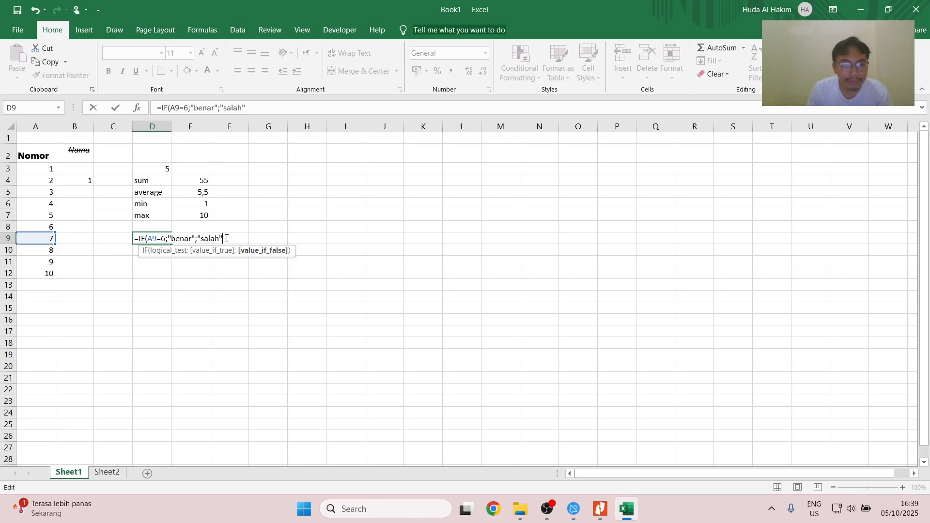
pyautogui.press('Return')
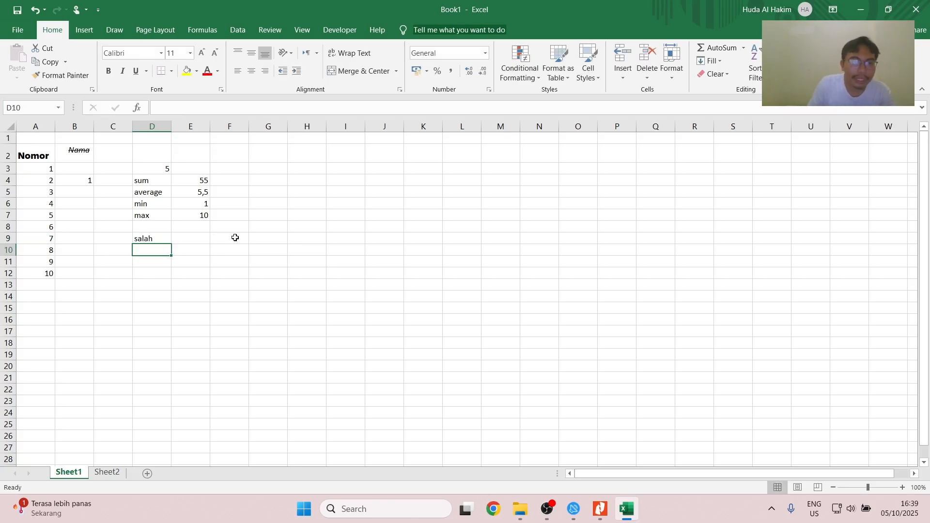
# - Edit the IF formula in D9 so that its condition tests whether A9 equals 7
pyautogui.click(150, 236)
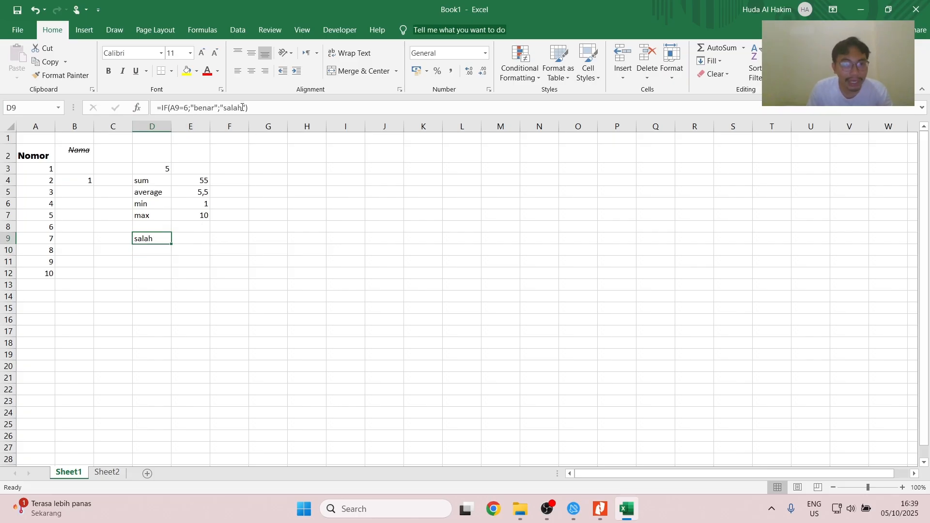
pyautogui.click(184, 104)
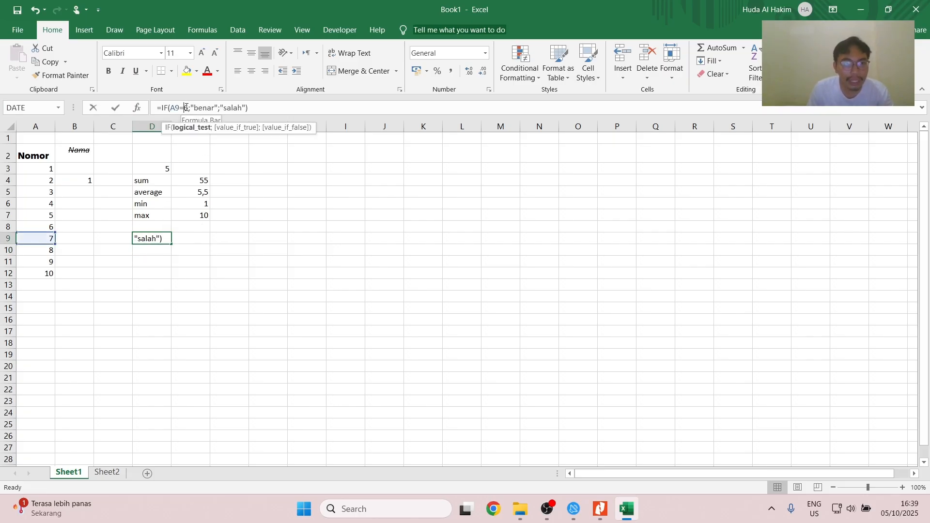
pyautogui.press('Delete')
pyautogui.write('7')
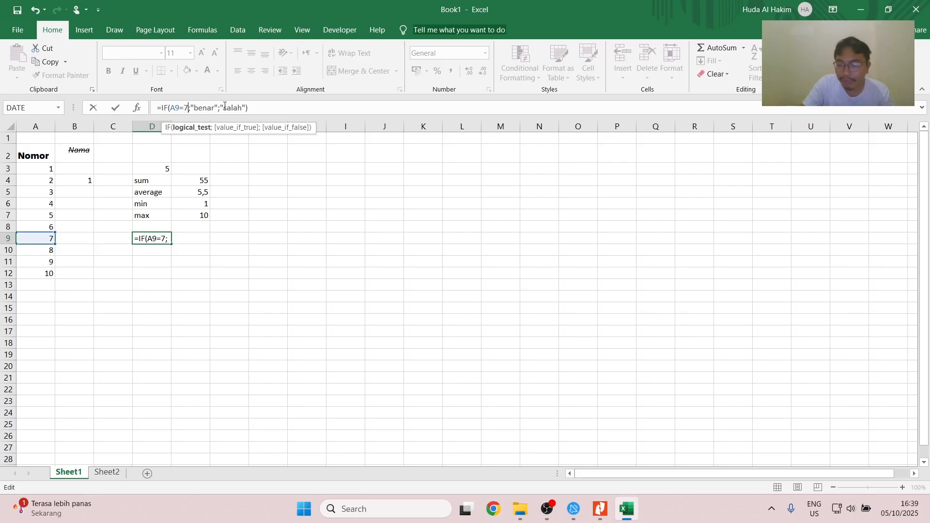
pyautogui.press('Return')
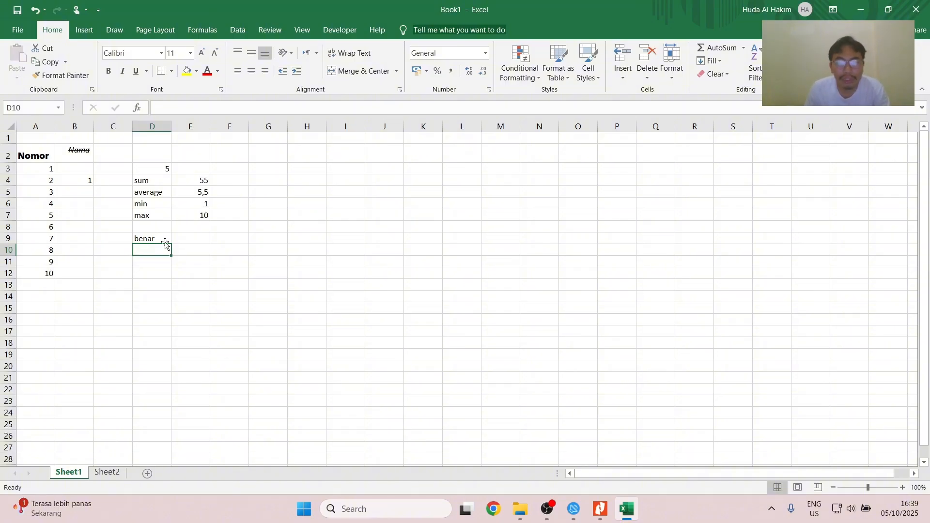
# - Switch to the Nitro Pro guide and read the Bab 10 section on the text functions LEFT, RIGHT, LEN and CONCATENATE
pyautogui.hotkey('alt', 'Tab')
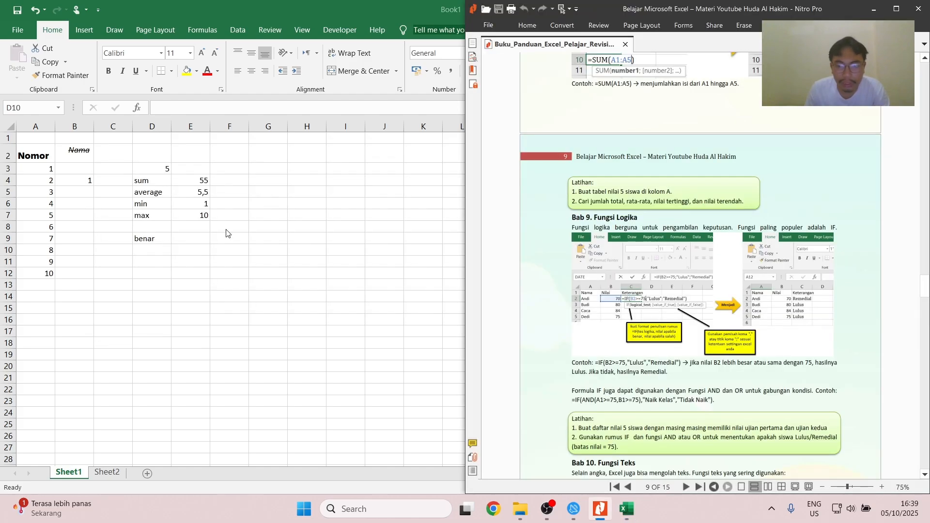
pyautogui.scroll(-4, 638, 277)
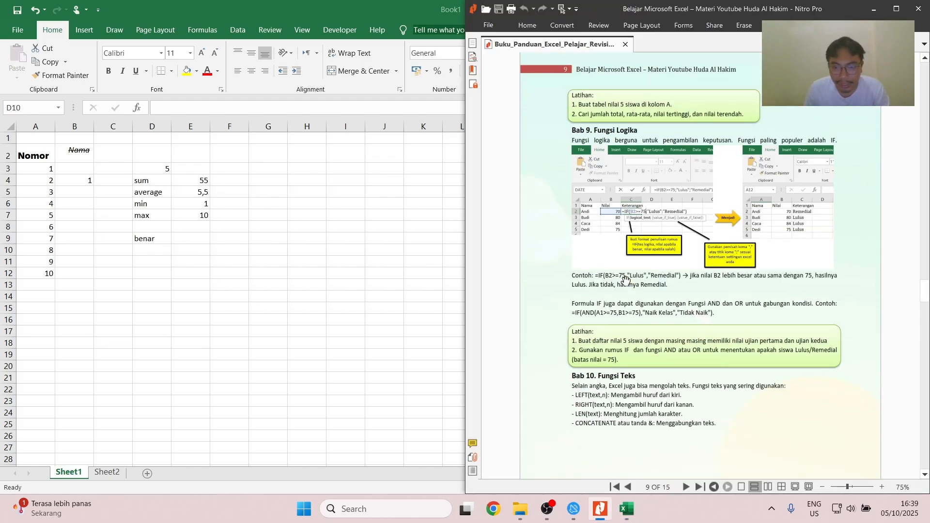
pyautogui.scroll(-4, 627, 312)
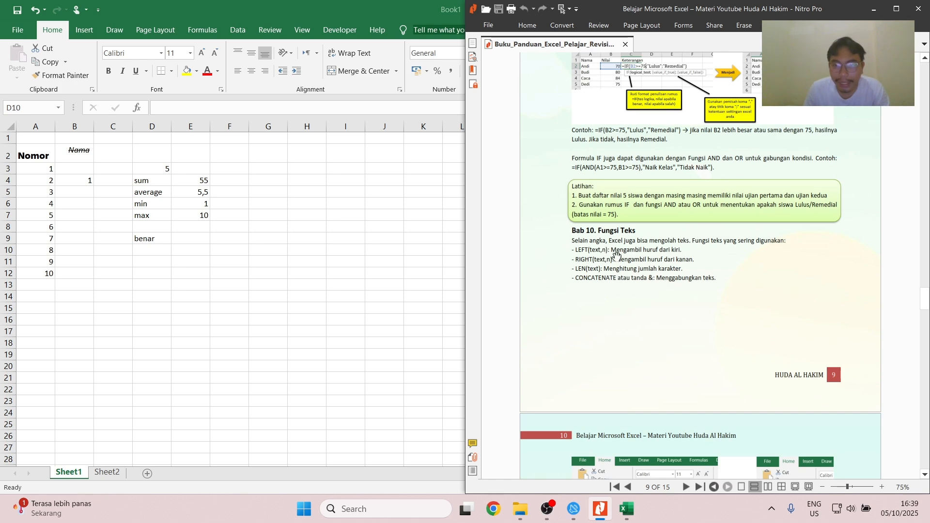
pyautogui.scroll(-1, 603, 262)
pyautogui.scroll(-2, 640, 255)
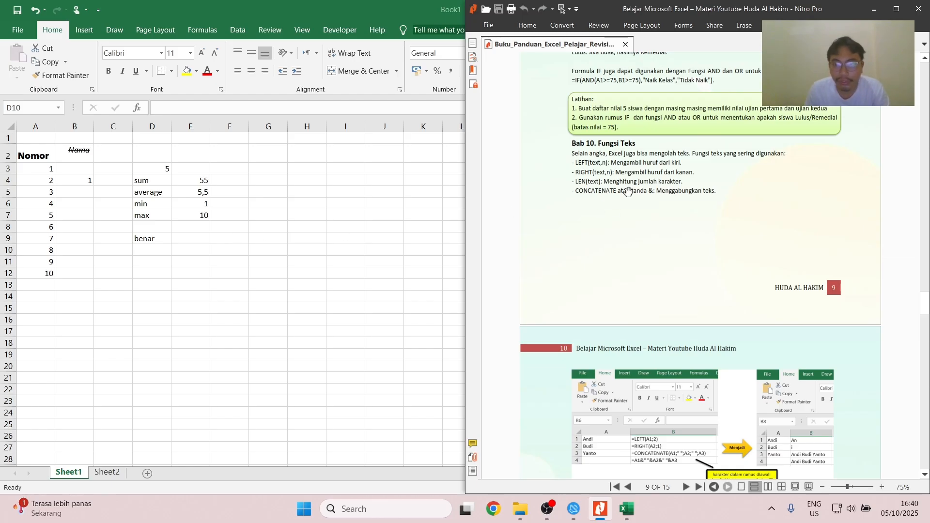
# - Switch back to the Excel worksheet and select cell D11
pyautogui.click(150, 256)
pyautogui.click(150, 265)
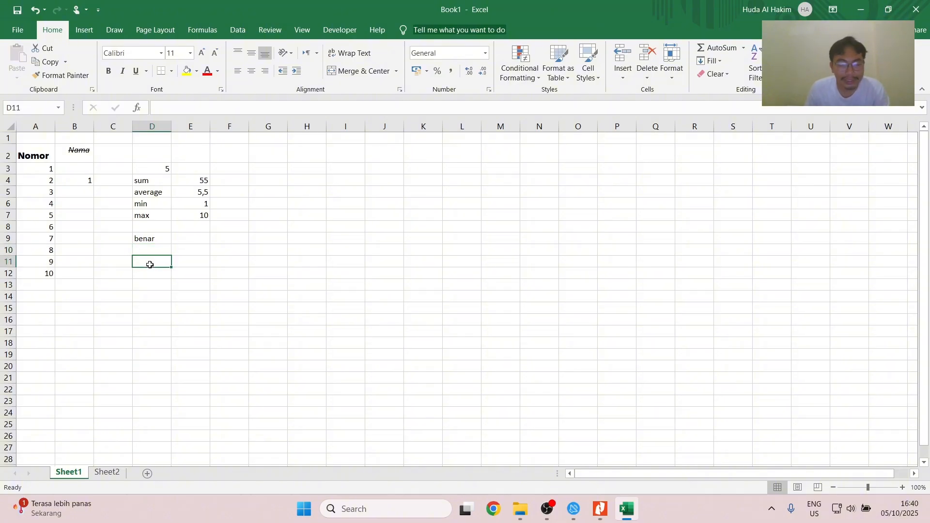
pyautogui.write('=')
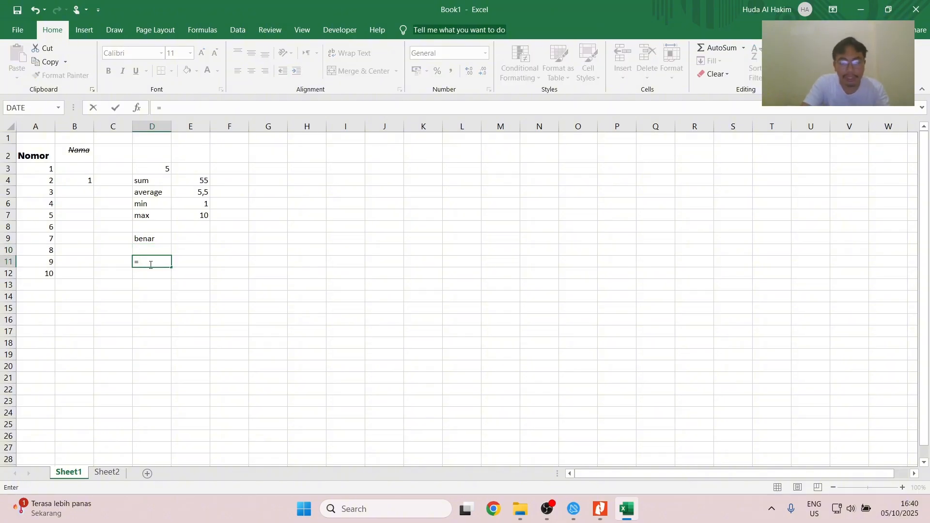
pyautogui.write('lef')
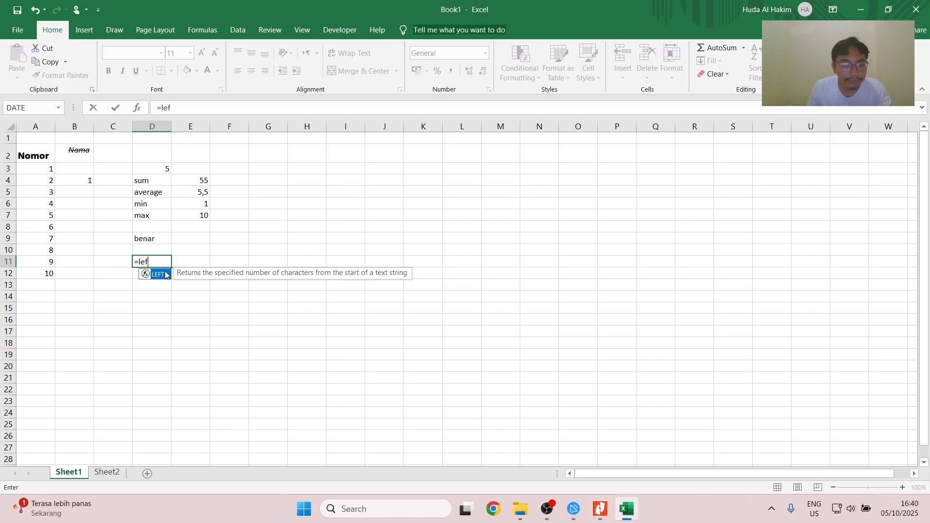
pyautogui.press('Escape')
pyautogui.press('Escape')
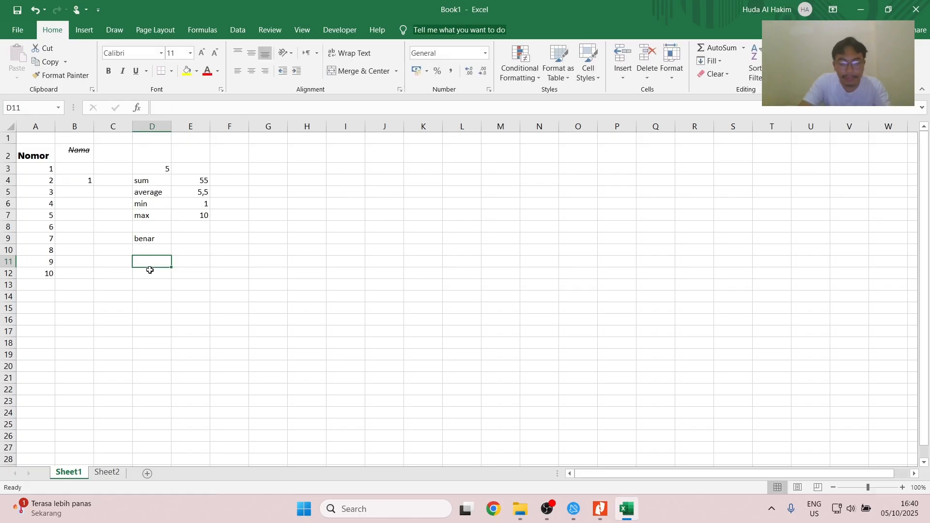
# - Enter the labels left, right, mid, len and concat down column D in cells D11 to D15
pyautogui.write('left')
pyautogui.press('Return')
pyautogui.write('right')
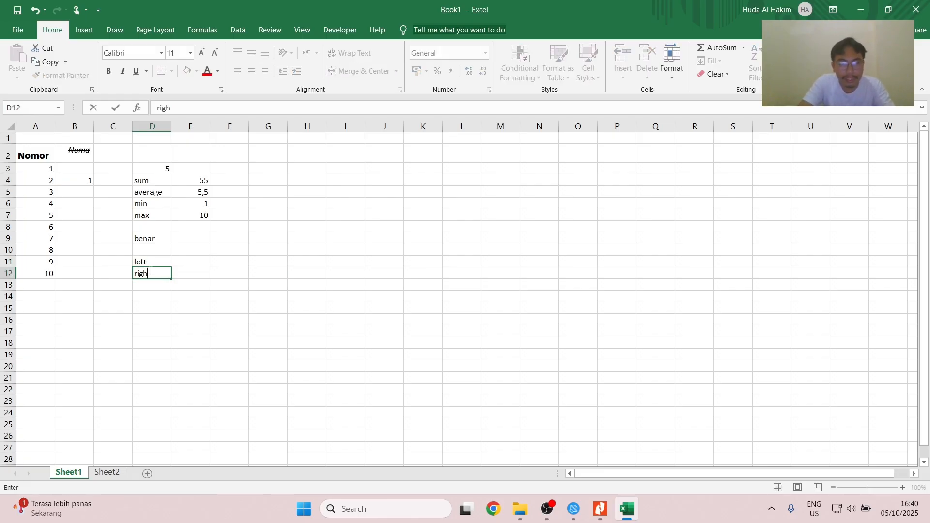
pyautogui.press('Return')
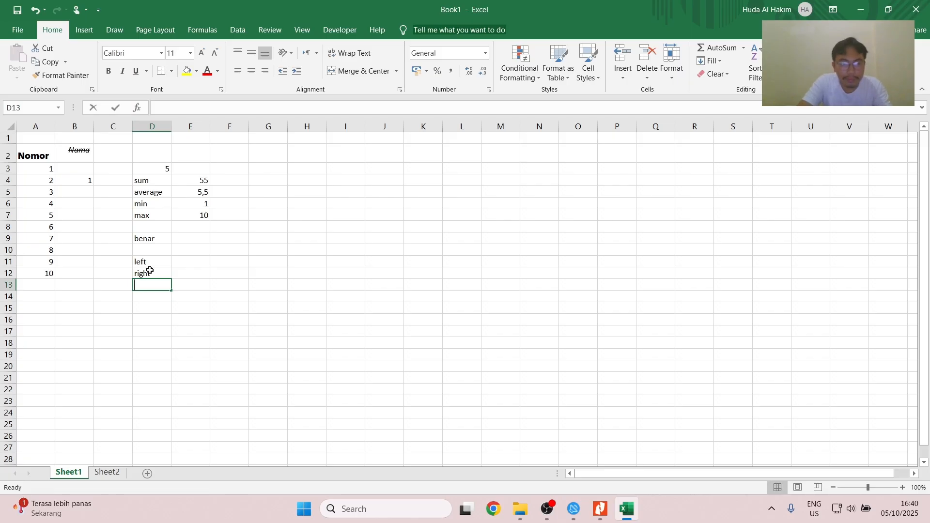
pyautogui.write('mid')
pyautogui.press('Return')
pyautogui.write('len')
pyautogui.press('Return')
pyautogui.write('cona')
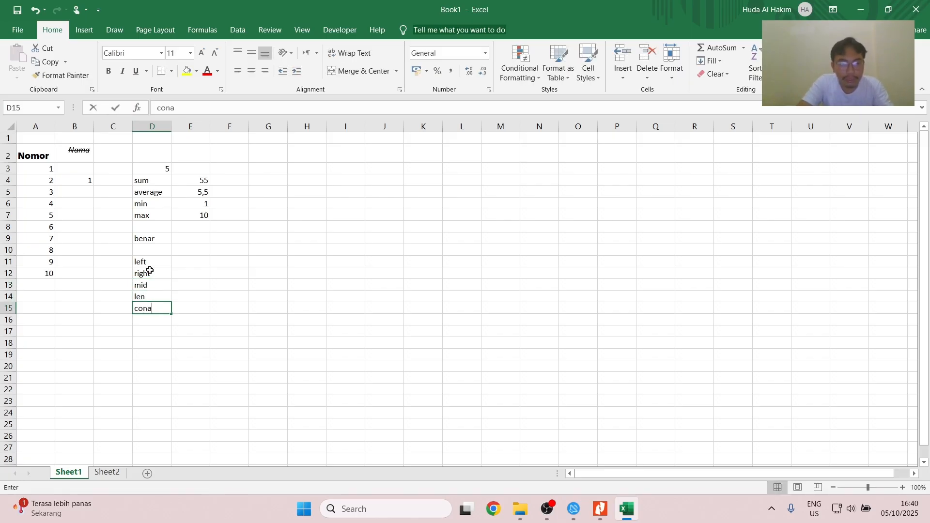
pyautogui.write('tncat')
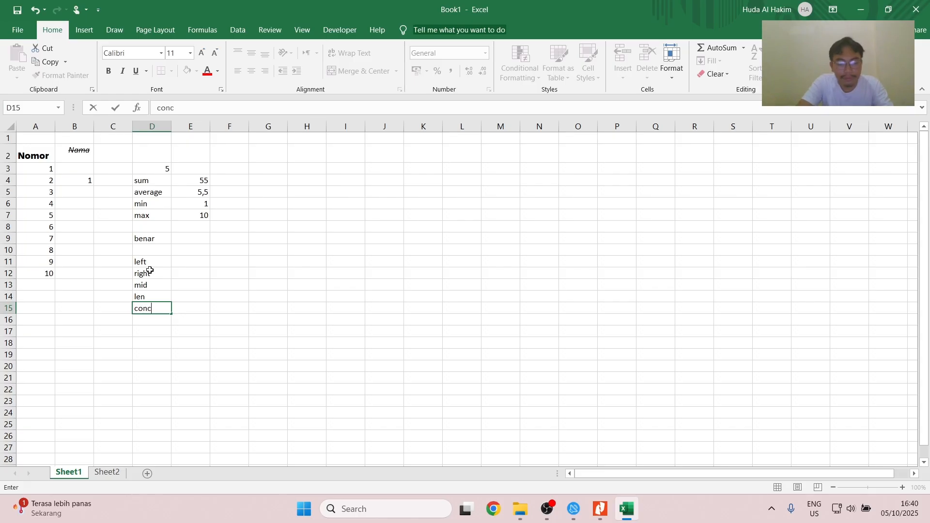
# - Enter =LEFT(D5;2) in E11 to extract the first two characters of D5
pyautogui.click(192, 263)
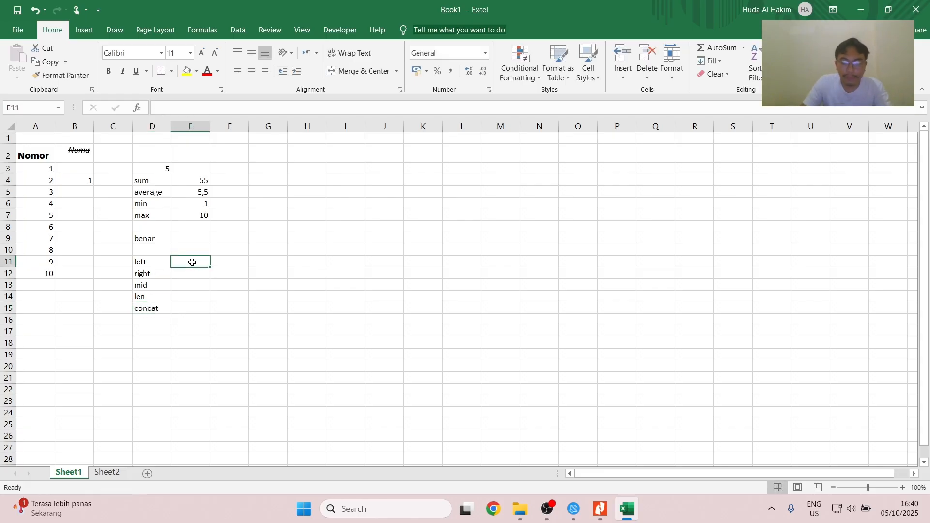
pyautogui.write('=left')
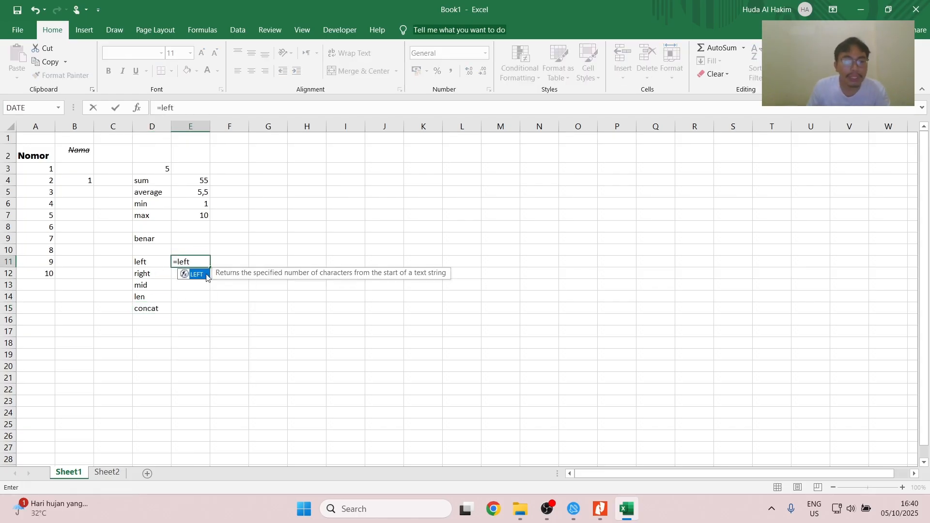
pyautogui.doubleClick(199, 275)
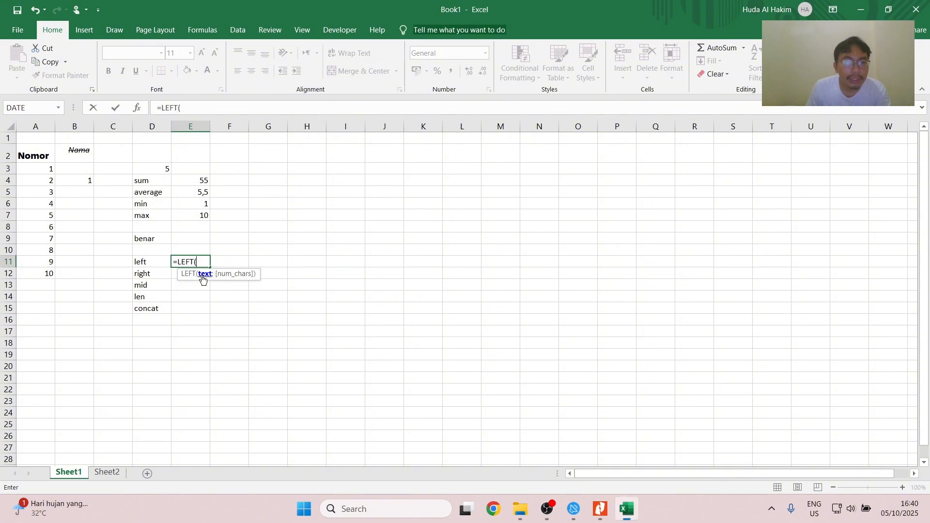
pyautogui.click(145, 190)
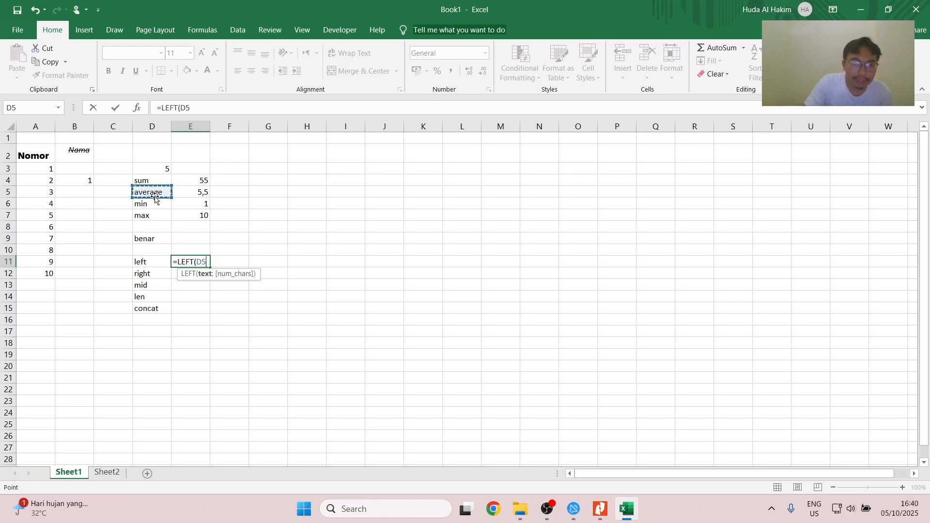
pyautogui.write(';2')
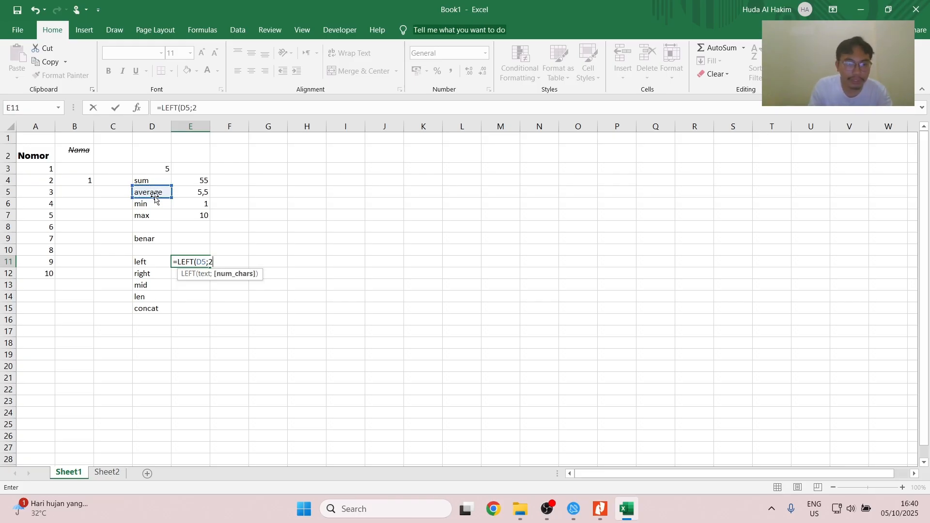
pyautogui.press('Return')
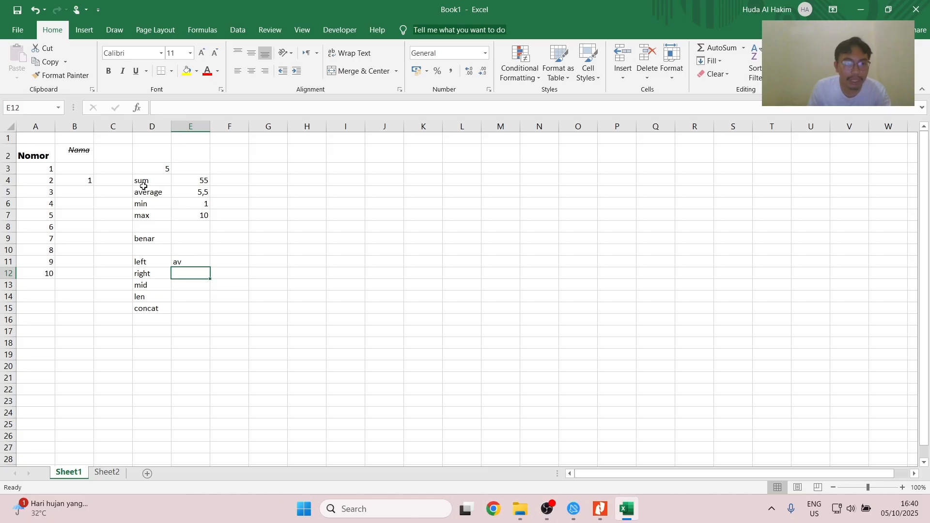
# - Copy the LEFT formula from E11 to E12 and change its function to RIGHT
pyautogui.click(185, 264)
pyautogui.hotkey('ctrl', 'c')
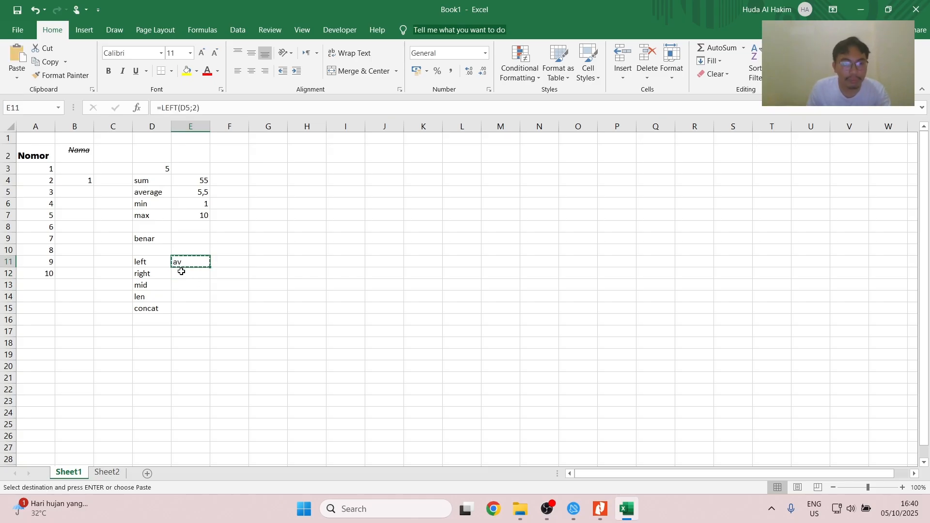
pyautogui.click(204, 273)
pyautogui.hotkey('ctrl', 'v')
pyautogui.doubleClick(170, 109)
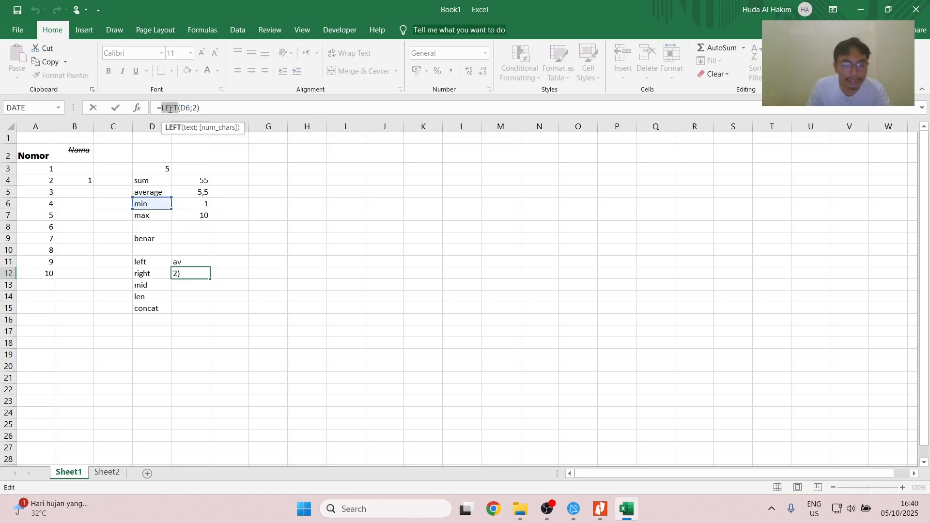
pyautogui.write('right')
pyautogui.press('Return')
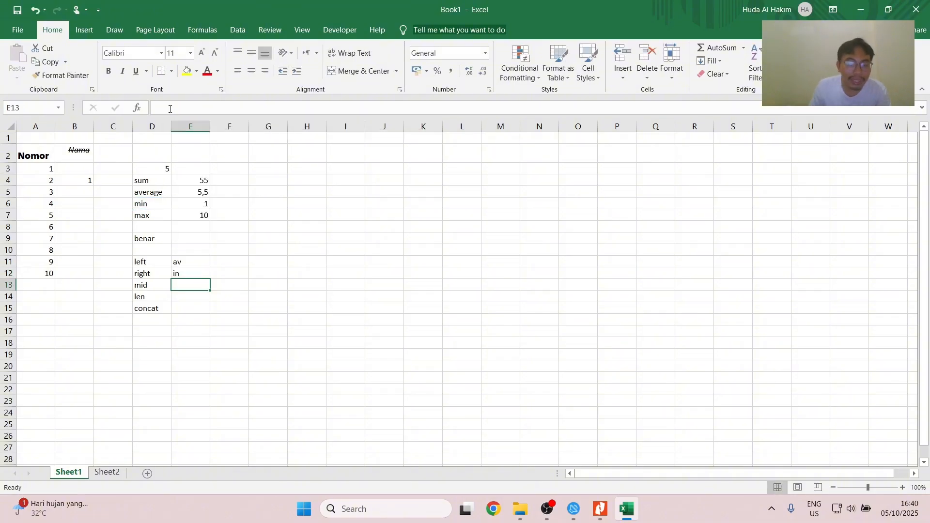
# - Review the arguments of the RIGHT formula in E12 and leave the formula as it is
pyautogui.click(187, 274)
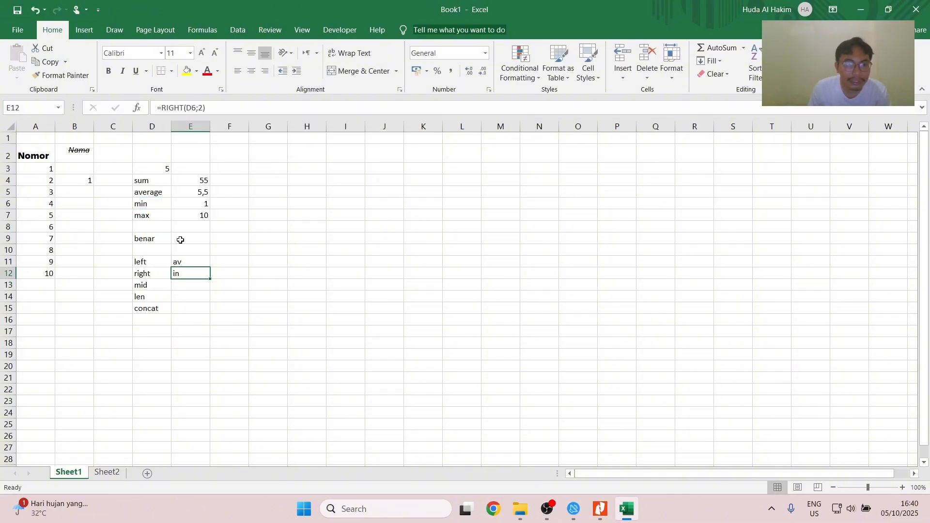
pyautogui.click(225, 111)
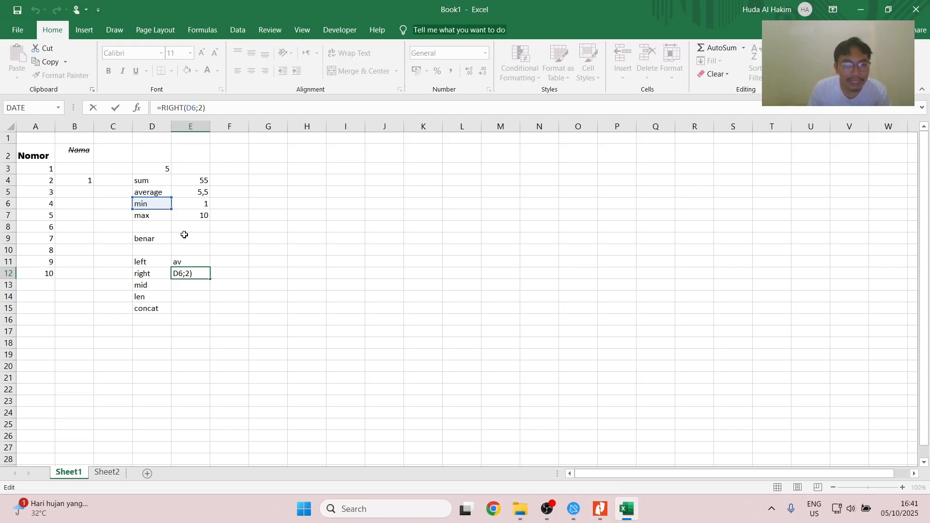
pyautogui.press('Return')
# - Enter =MID(D5;3;2) in E13 to extract two characters of D5 starting at the third
pyautogui.write('=mid')
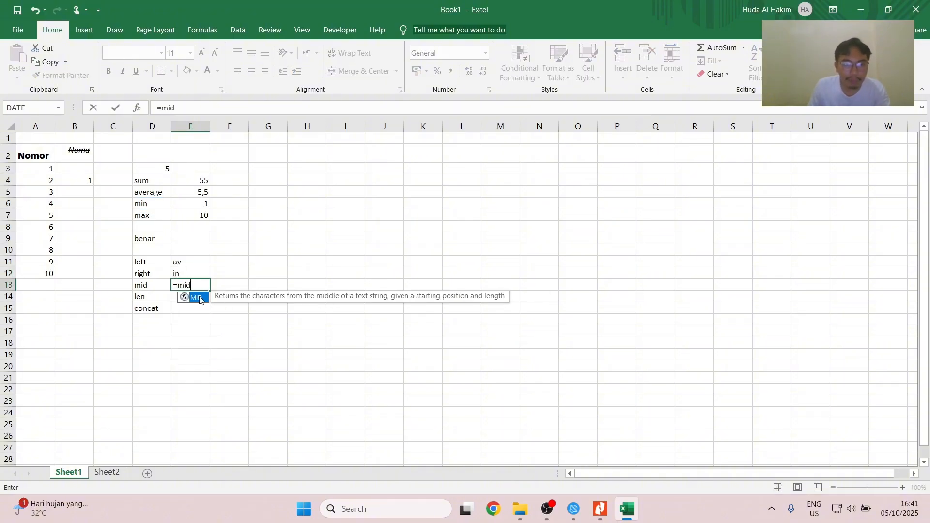
pyautogui.doubleClick(200, 300)
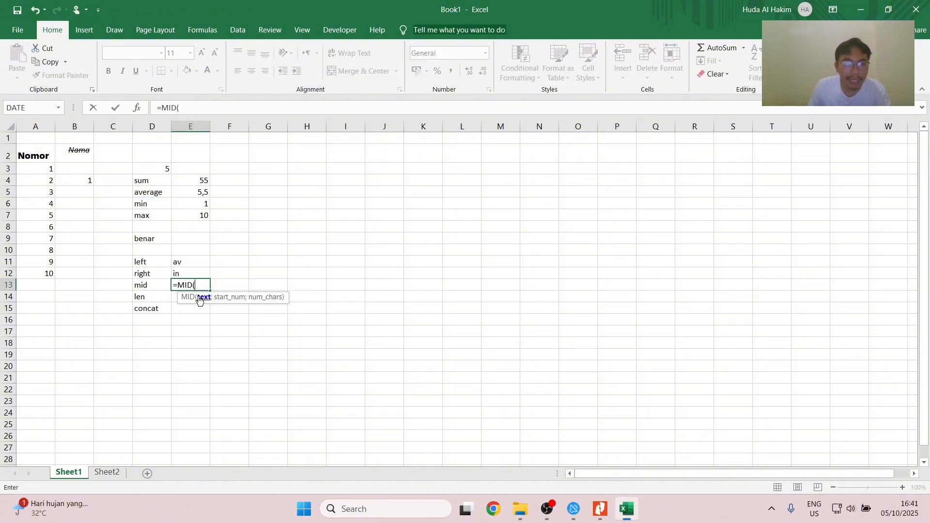
pyautogui.click(141, 191)
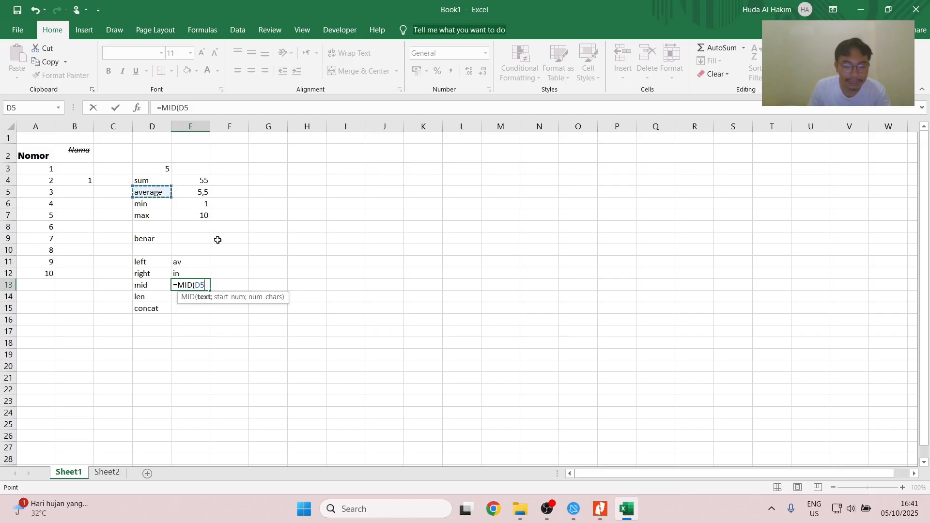
pyautogui.write(';3')
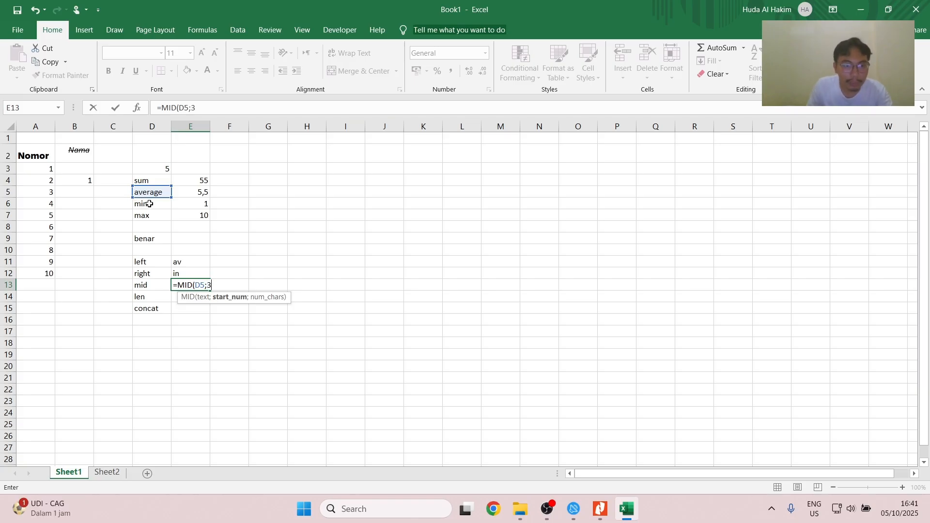
pyautogui.write(';2')
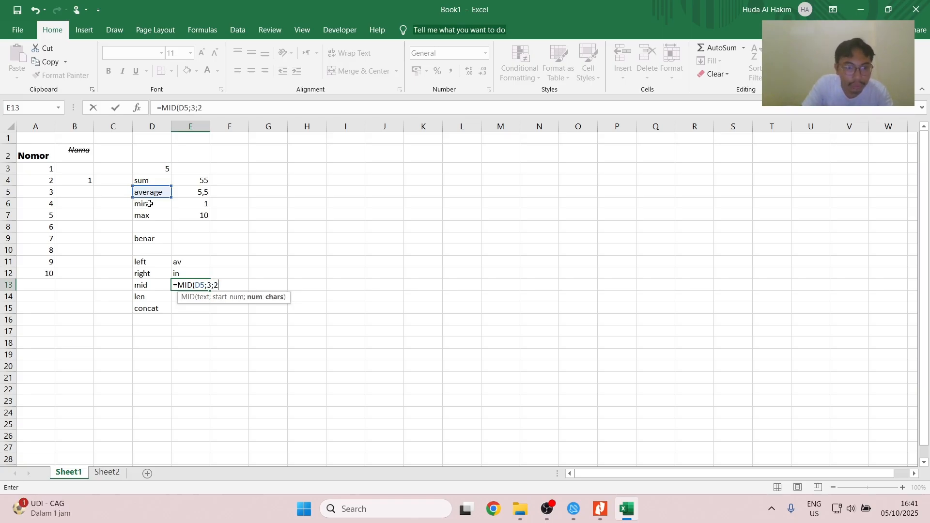
pyautogui.press('Return')
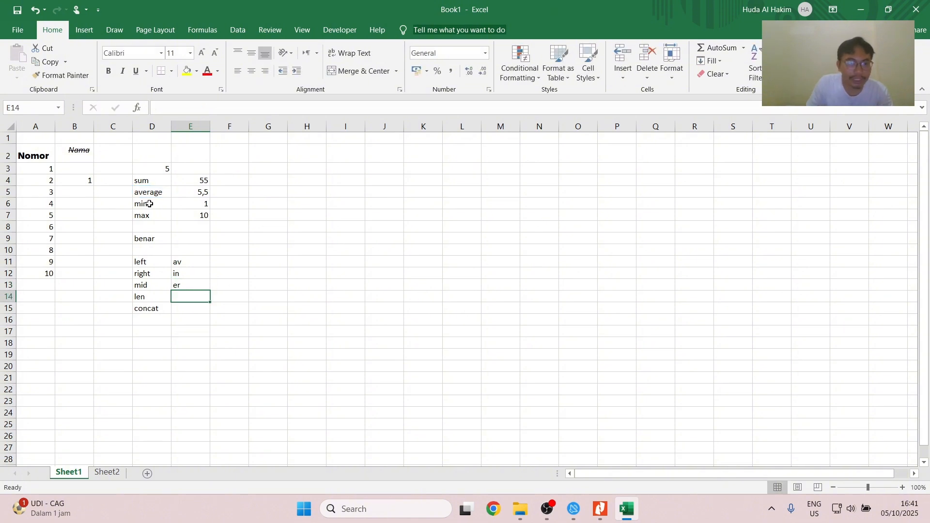
# - Enter a LEN formula in E14 that counts the characters in D5
pyautogui.write('=len')
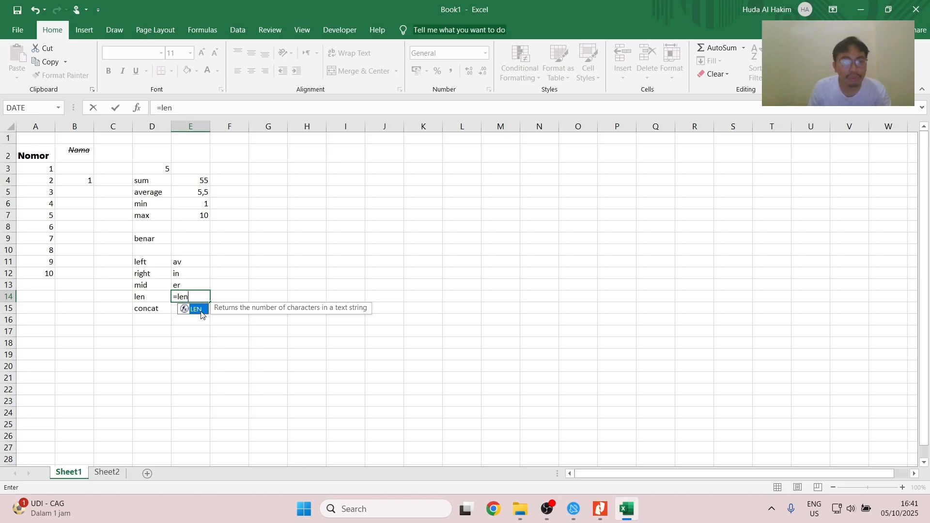
pyautogui.doubleClick(201, 314)
pyautogui.click(152, 192)
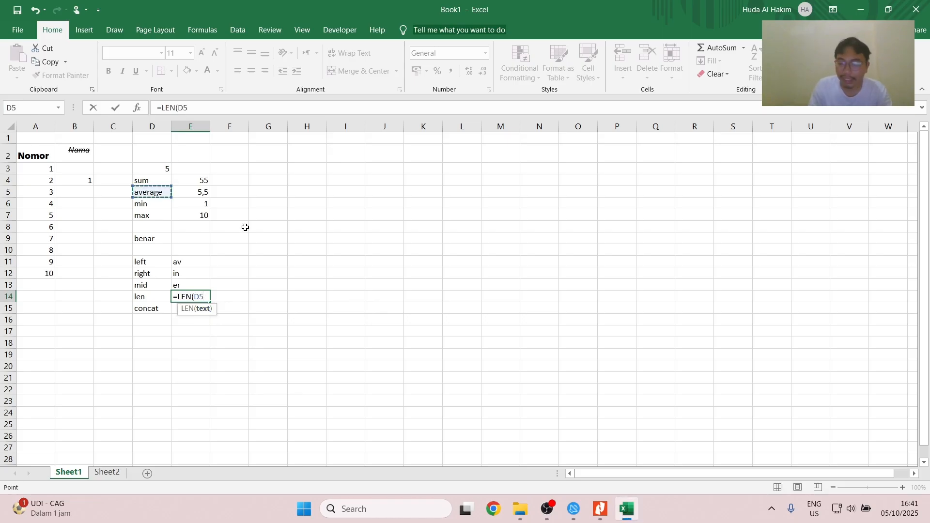
pyautogui.press('Return')
# - Enter a CONCAT formula in E15 that joins the texts in D6 and D7
pyautogui.write('=')
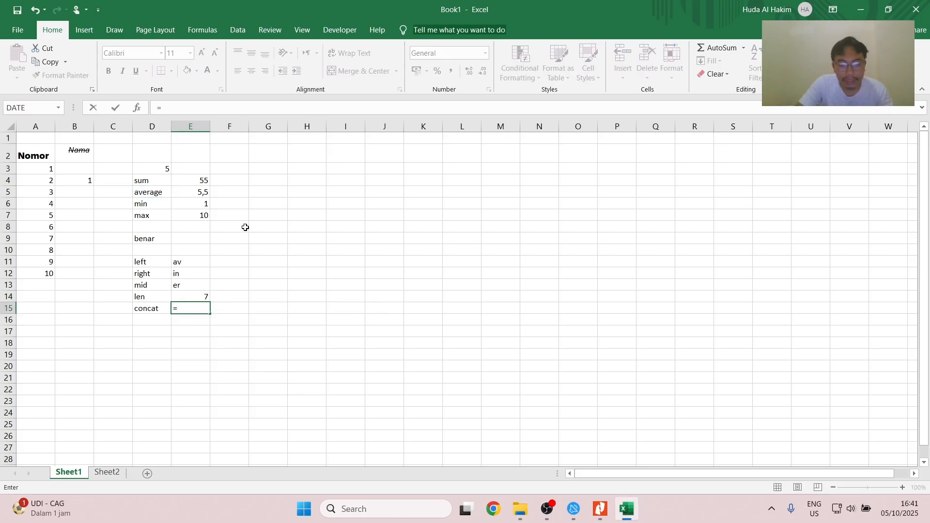
pyautogui.write('co')
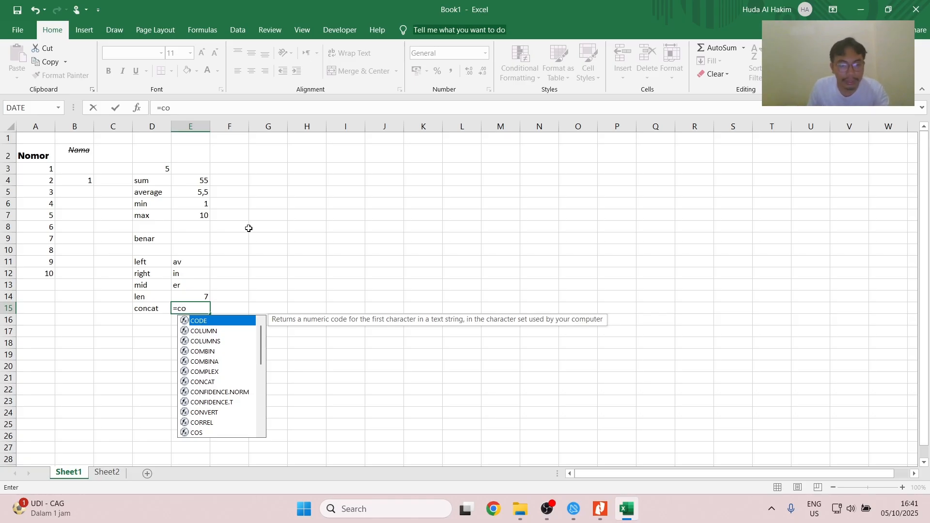
pyautogui.write('nca')
pyautogui.press('BackSpace')
pyautogui.press('BackSpace')
pyautogui.write('nca')
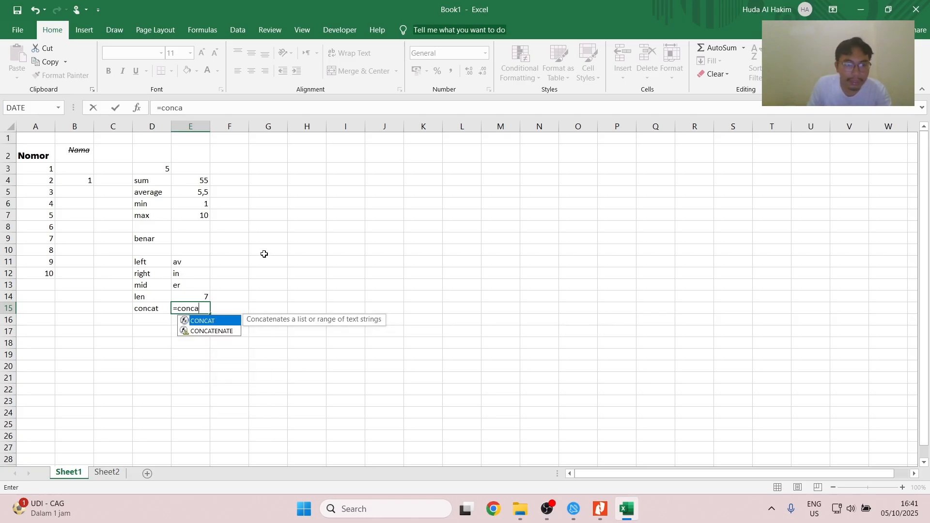
pyautogui.doubleClick(210, 321)
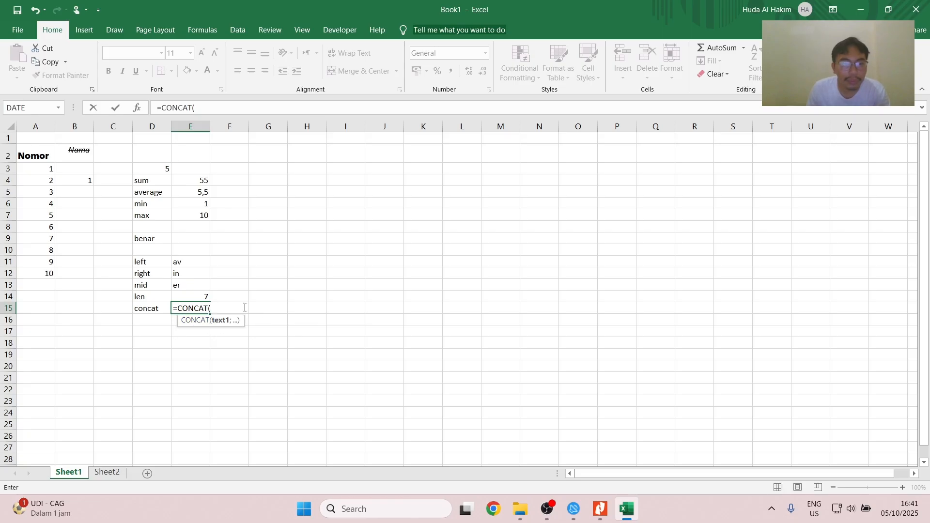
pyautogui.click(150, 204)
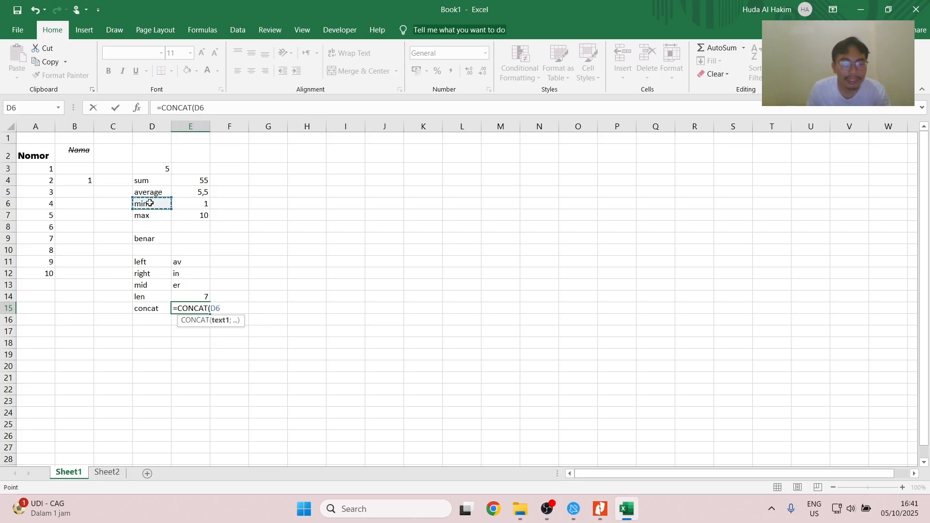
pyautogui.write(';')
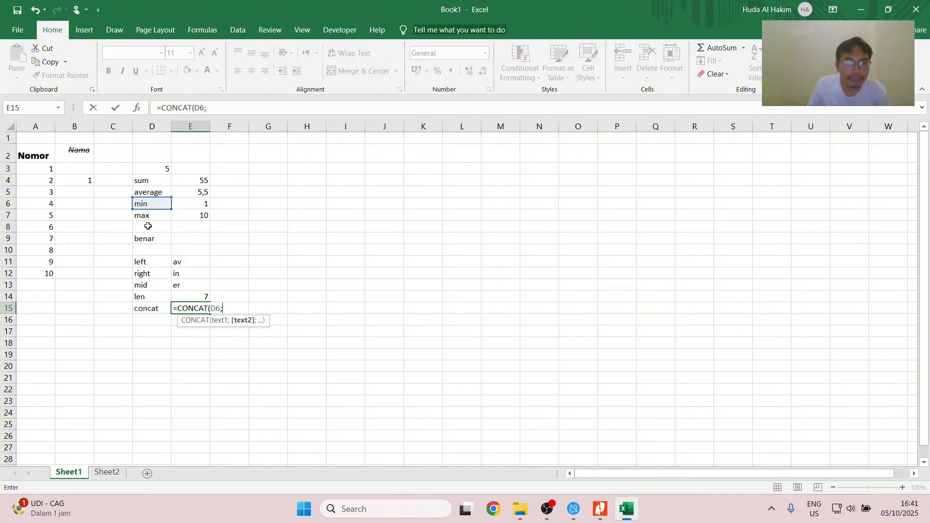
pyautogui.click(146, 215)
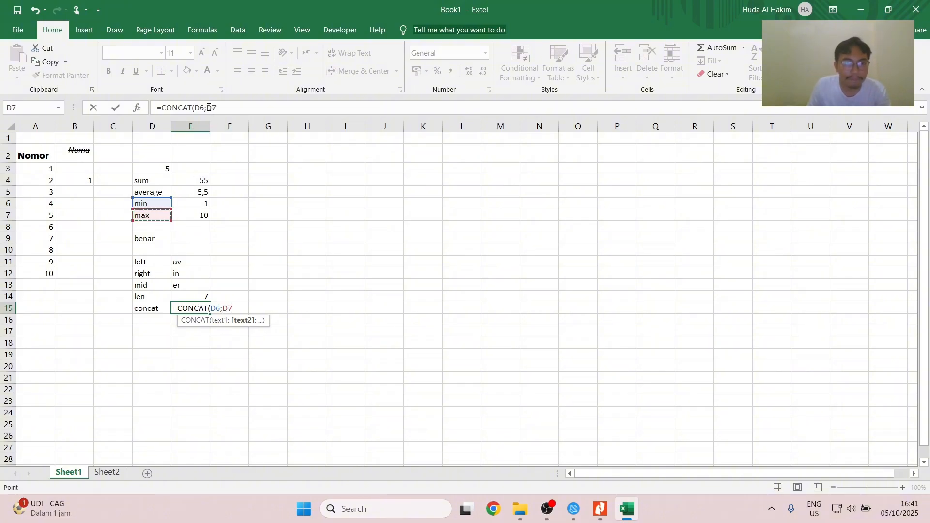
pyautogui.press('Return')
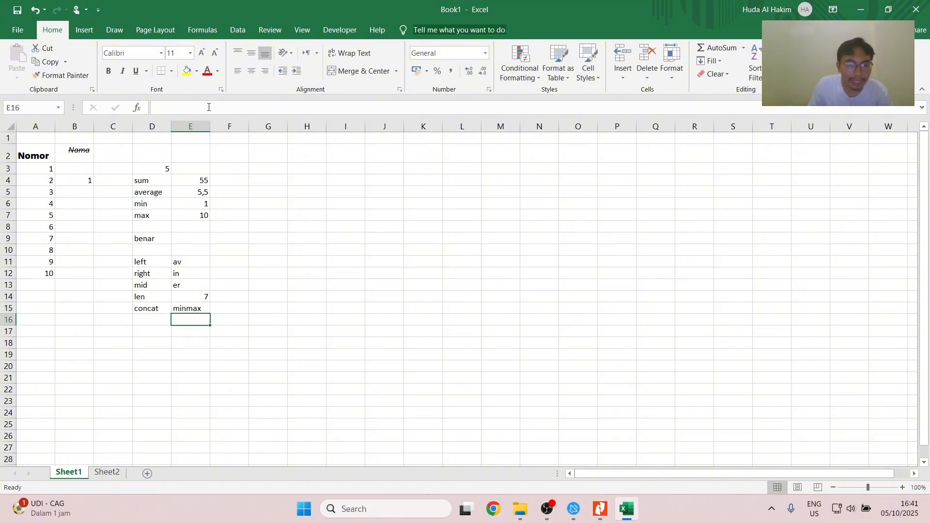
# - Edit the CONCAT formula in E15 to insert a space, " ", between the D6 and D7 arguments
pyautogui.click(197, 308)
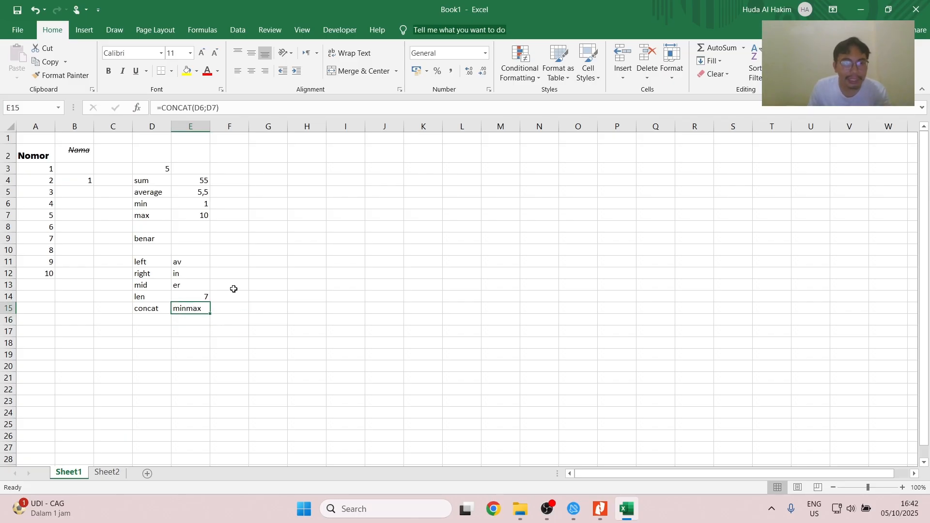
pyautogui.click(225, 113)
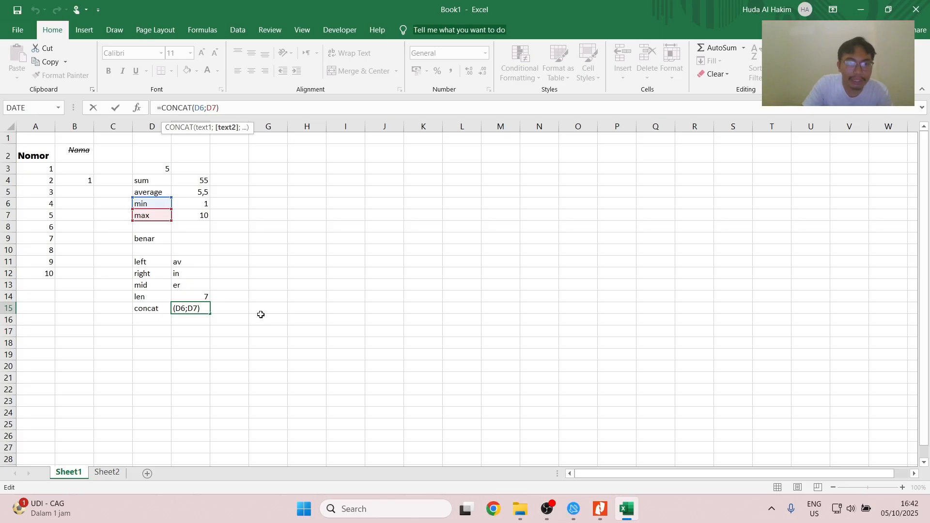
pyautogui.write(';"')
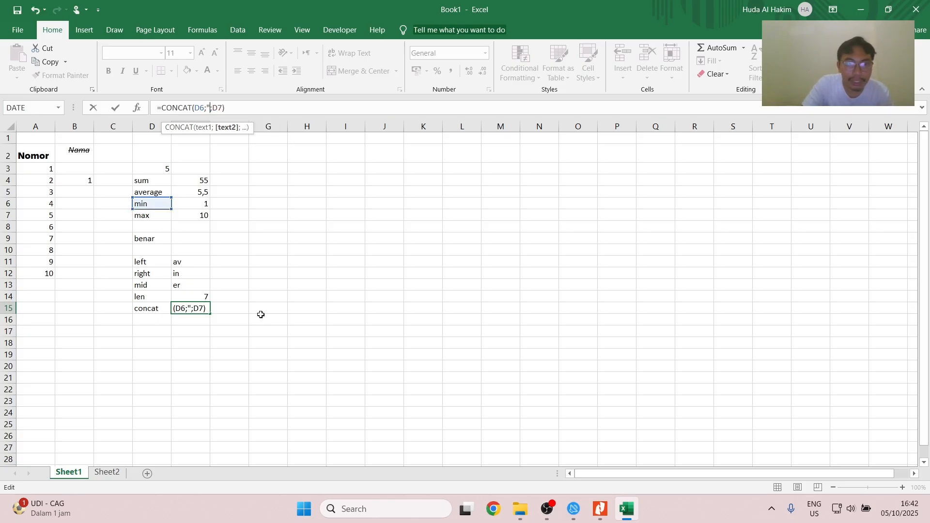
pyautogui.write(' "')
pyautogui.press('Return')
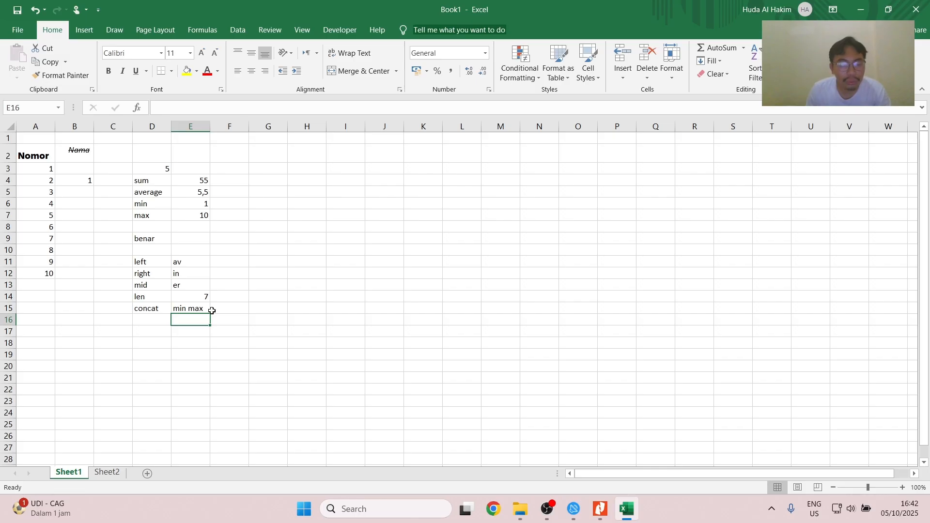
# - Switch to the PDF guide in Nitro Pro and read Bab 11 on Sorting and Filtering
pyautogui.hotkey('alt', 'Tab')
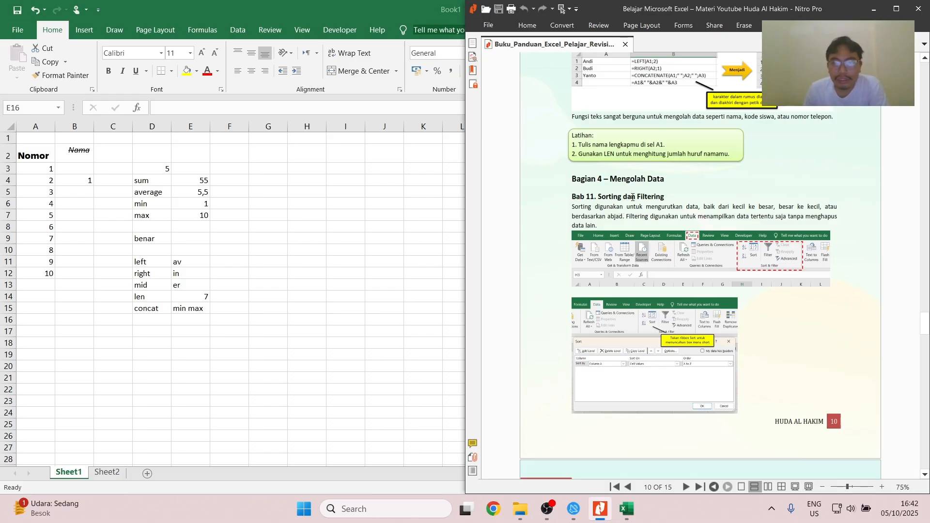
pyautogui.scroll(-3, 671, 199)
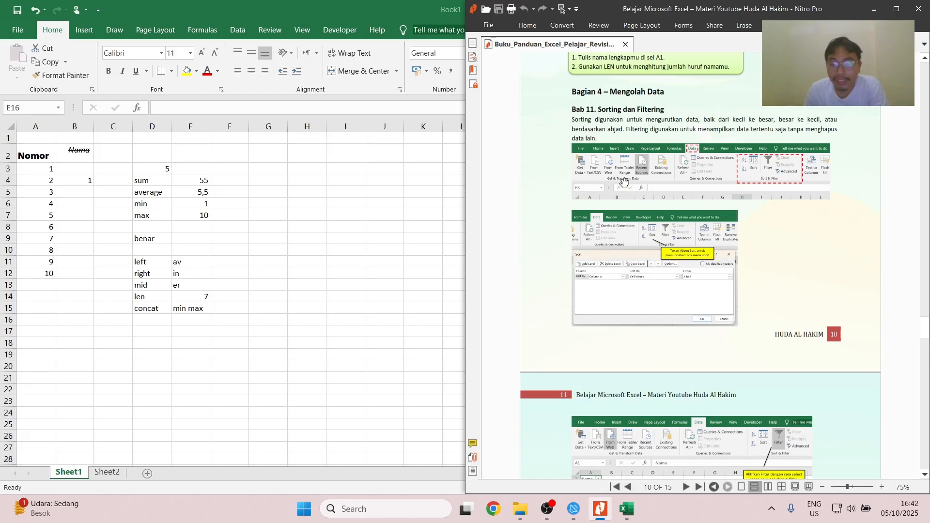
pyautogui.scroll(-3, 633, 185)
pyautogui.scroll(-2, 633, 185)
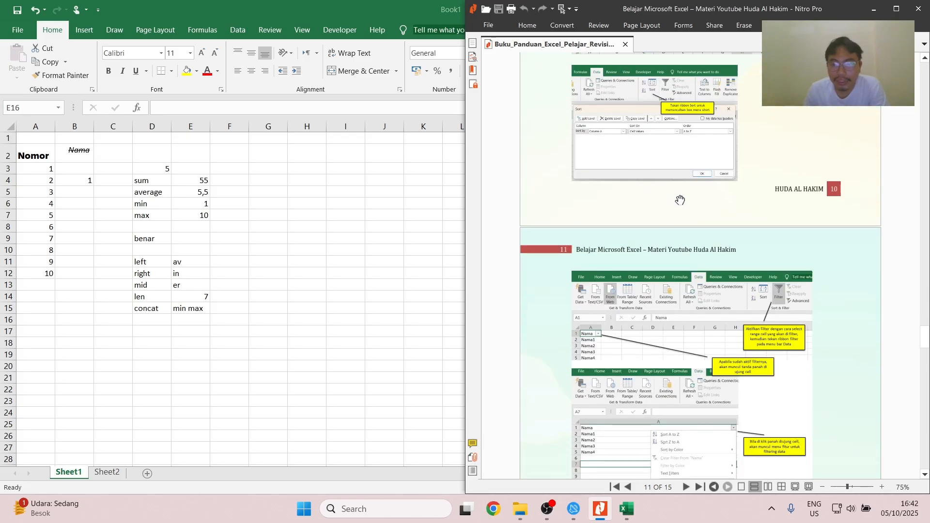
pyautogui.scroll(-2, 679, 200)
pyautogui.scroll(-1, 678, 272)
# - Return to Excel, clear the contents of B3:G18 and delete row 2 with the old headers
pyautogui.click(242, 282)
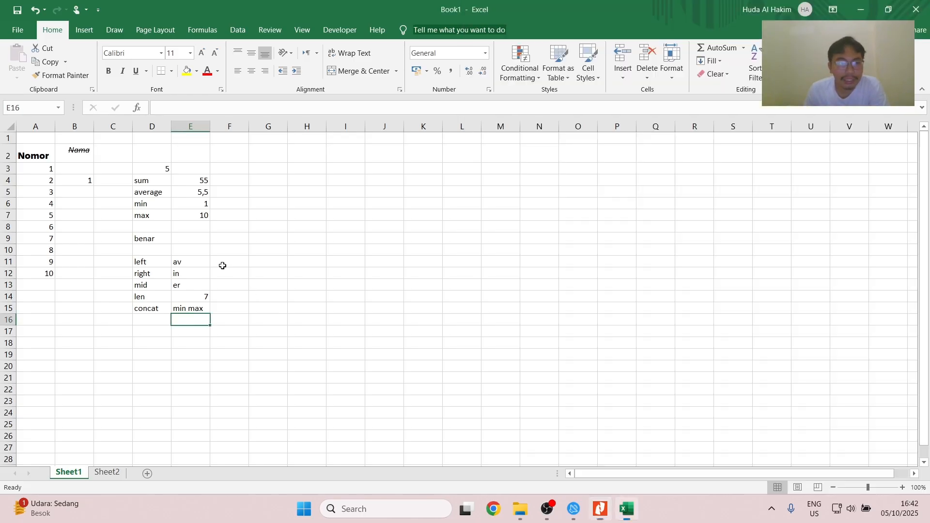
pyautogui.moveTo(77, 169); pyautogui.dragTo(257, 339)
pyautogui.press('Delete')
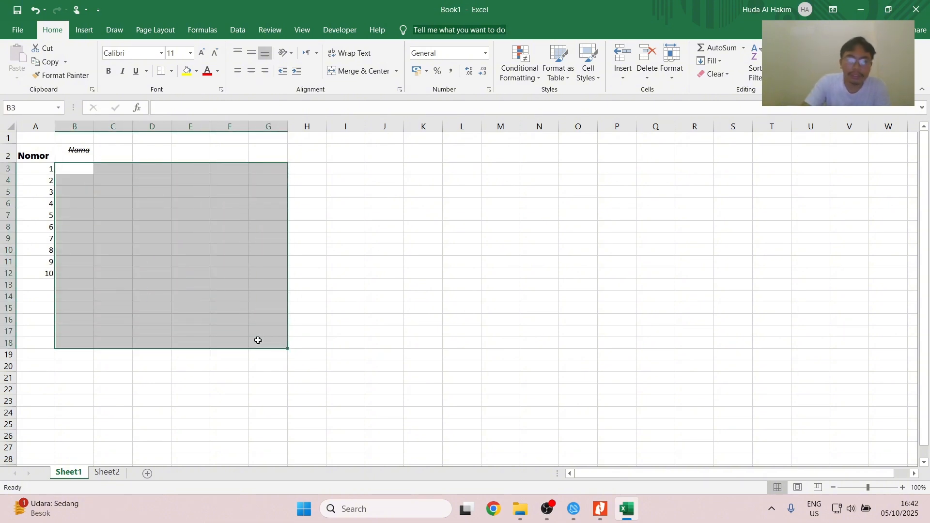
pyautogui.rightClick(9, 153)
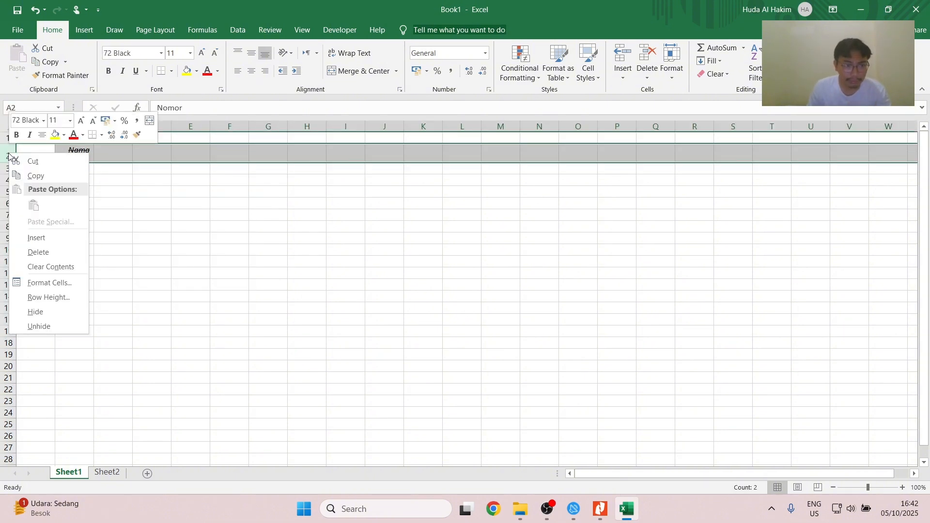
pyautogui.click(43, 257)
# - Enter the column headers Nomor in A1 and Nama in B1
pyautogui.click(33, 138)
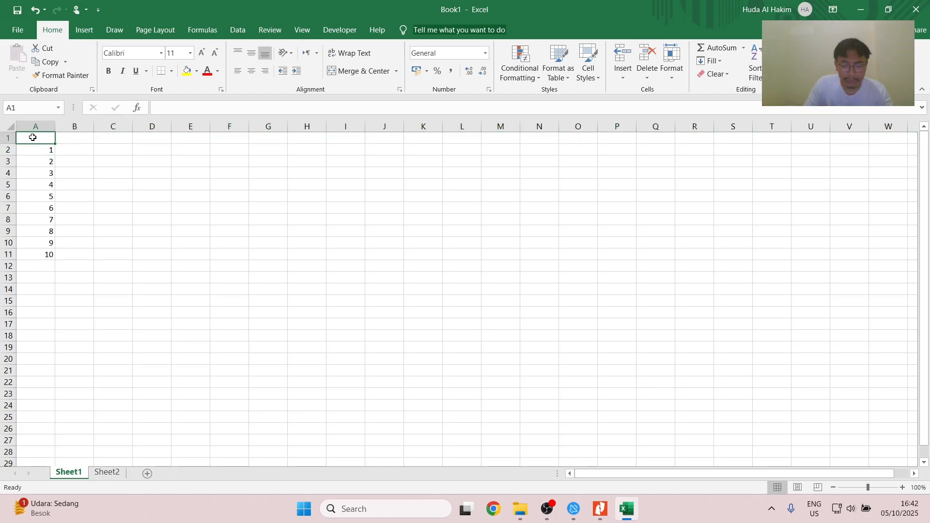
pyautogui.write('Nomor')
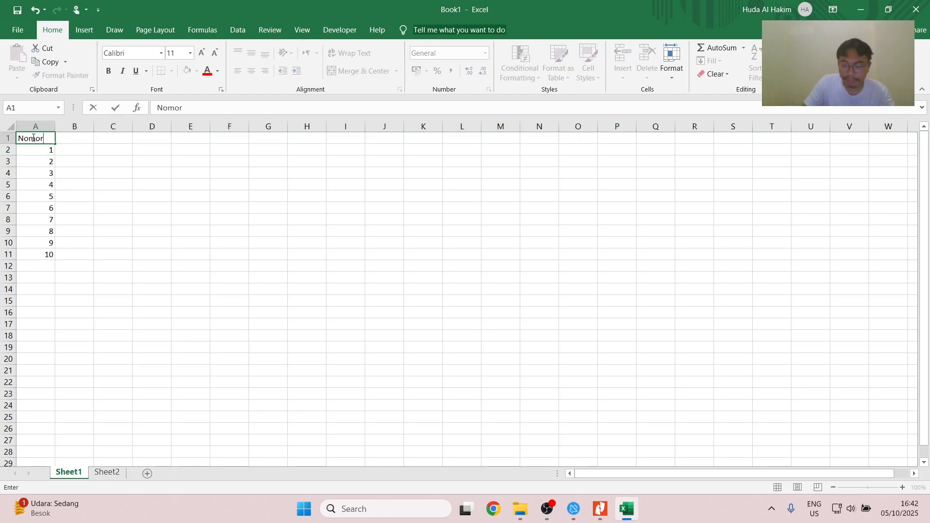
pyautogui.press('Right')
pyautogui.write('Nama')
pyautogui.press('Return')
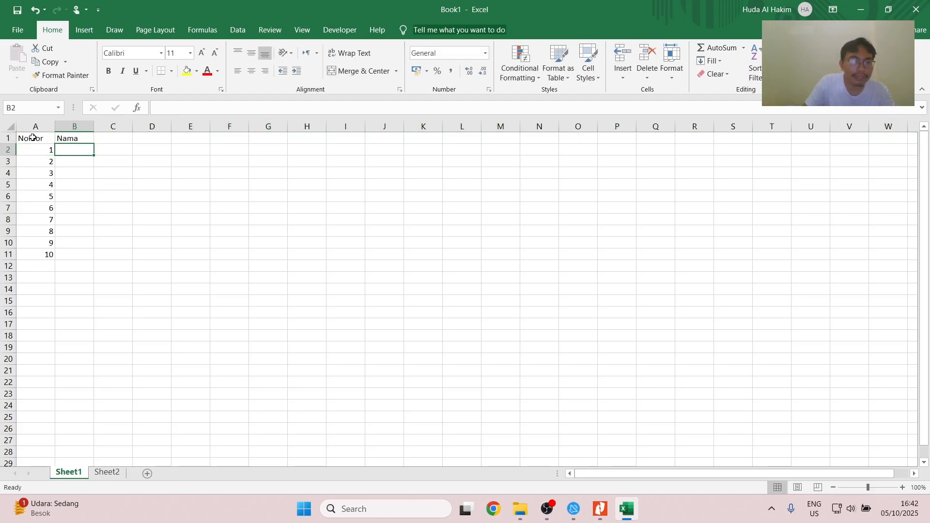
# - Fill B2:B6 with five sample first names in non-alphabetical order, one per numbered row
pyautogui.write('Abi')
pyautogui.press('Return')
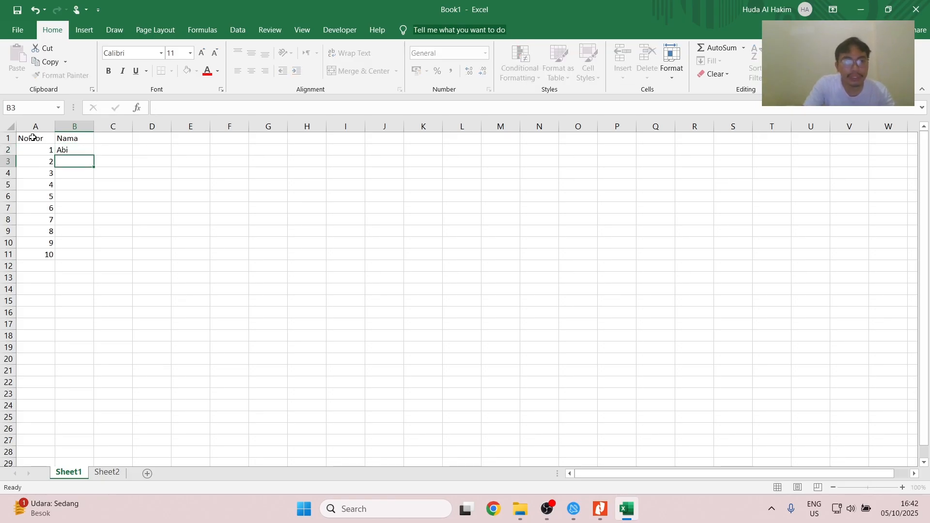
pyautogui.write('Aba')
pyautogui.press('Return')
pyautogui.write('Aca')
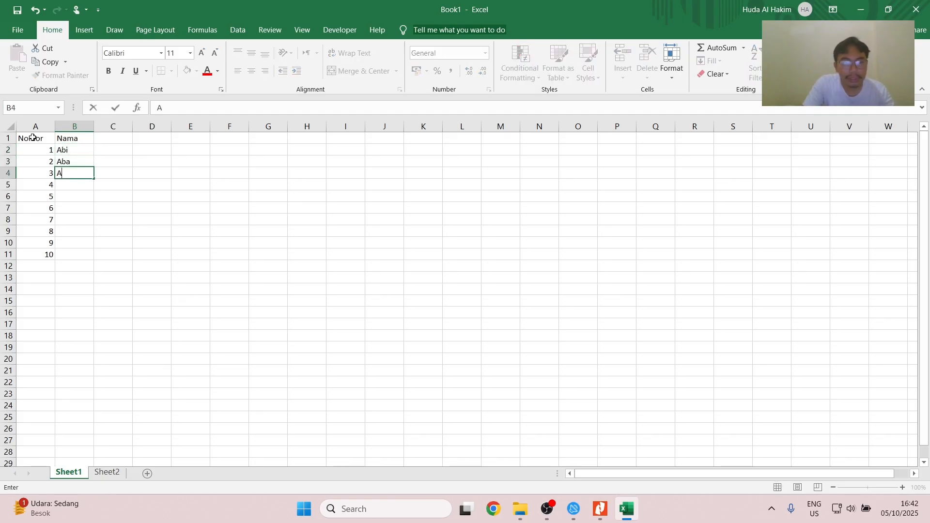
pyautogui.press('Return')
pyautogui.write('R')
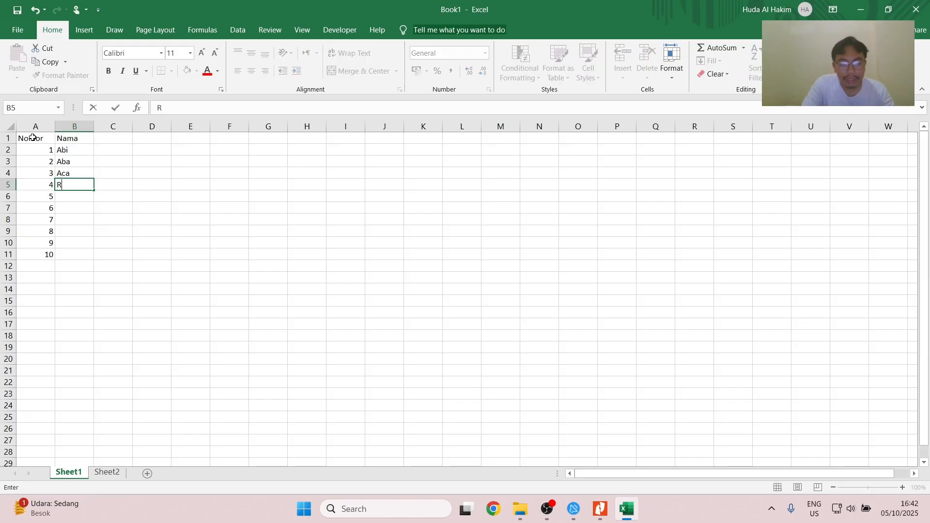
pyautogui.write('eyhan')
pyautogui.press('Return')
pyautogui.write('Rama')
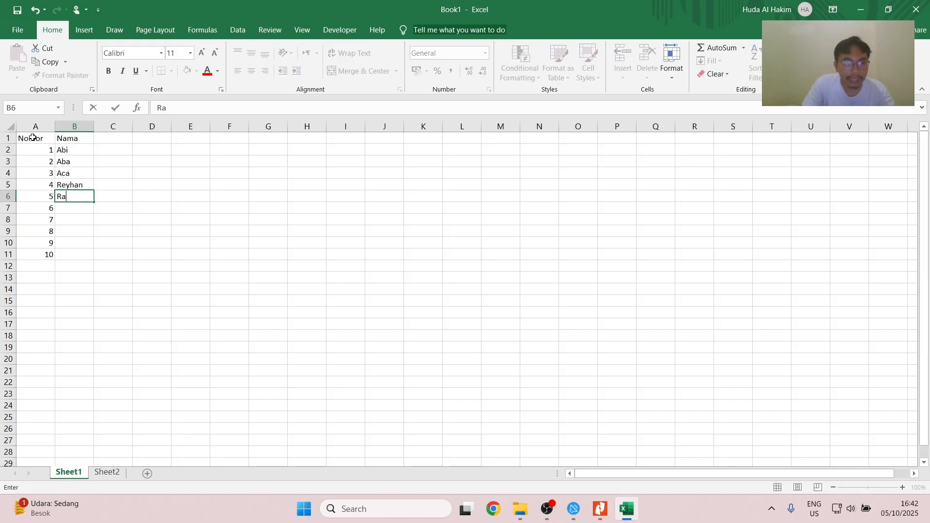
pyautogui.press('Return')
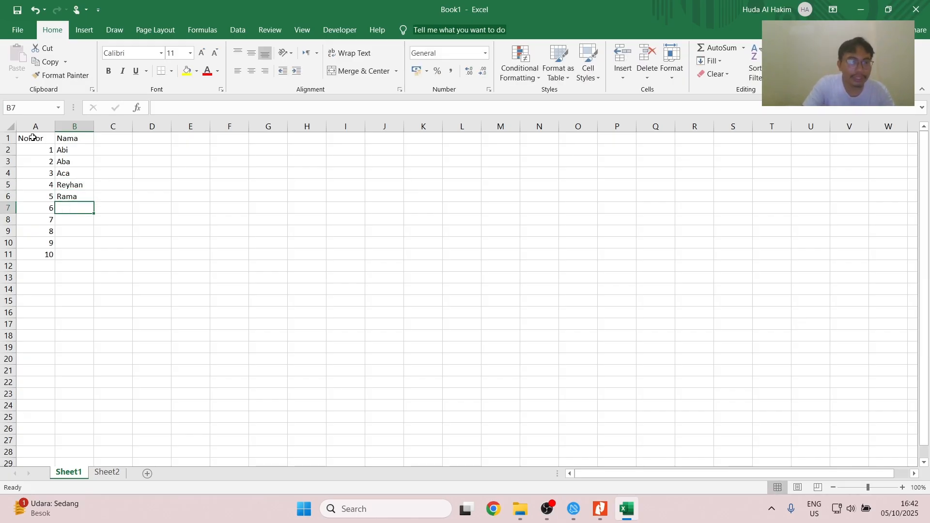
# - Clear the unused numbered rows in A7:B11
pyautogui.keyDown('shift'); pyautogui.click(69, 256); pyautogui.keyUp('shift')
pyautogui.keyDown('shift'); pyautogui.click(44, 255); pyautogui.keyUp('shift')
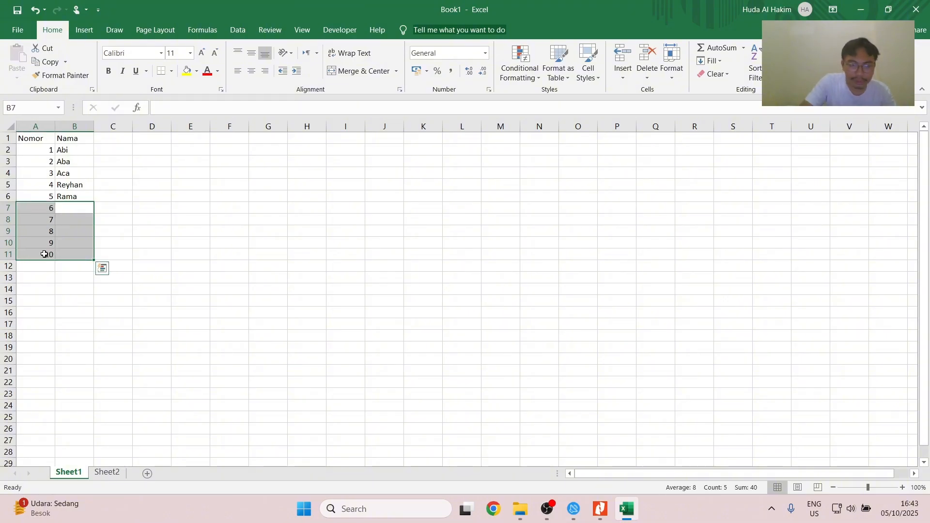
pyautogui.press('Delete')
# - Sort the table A1:B6 by the Nama column on cell values from A to Z, and undo the sort
pyautogui.click(62, 150)
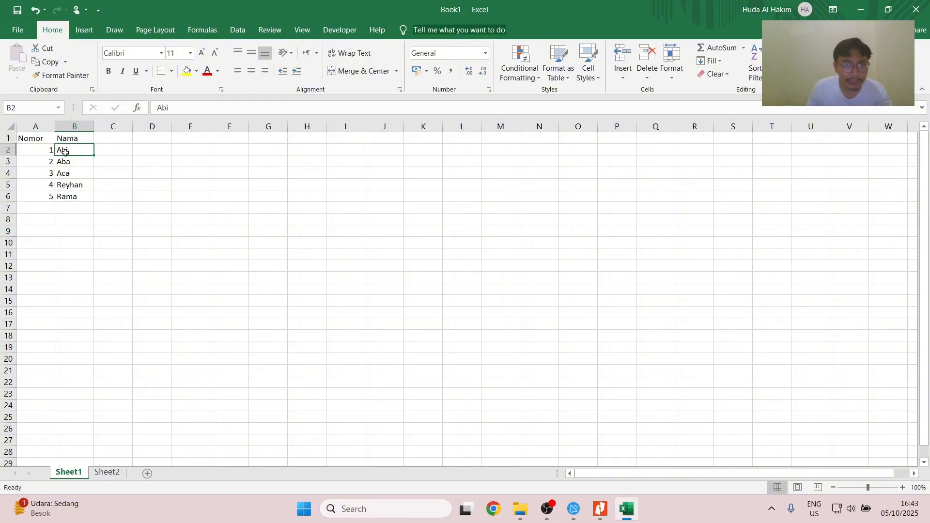
pyautogui.click(48, 137)
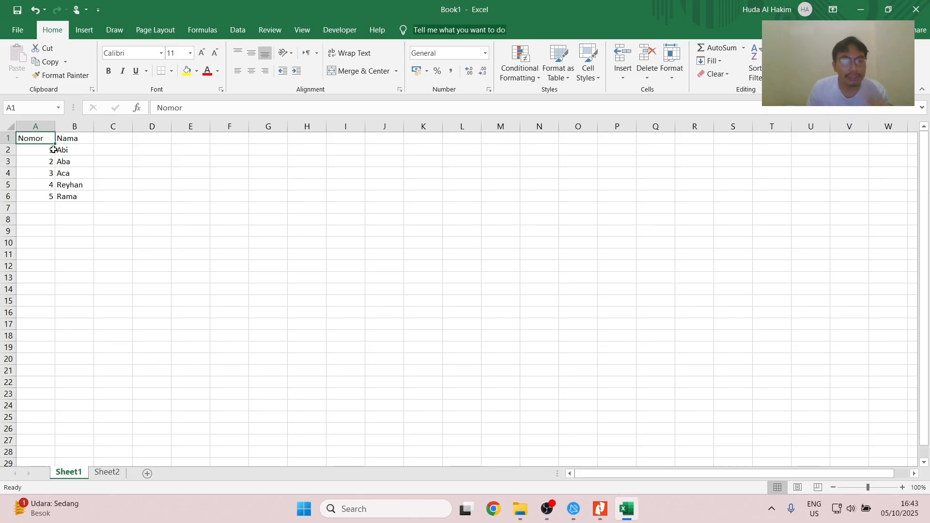
pyautogui.keyDown('shift'); pyautogui.click(76, 196); pyautogui.keyUp('shift')
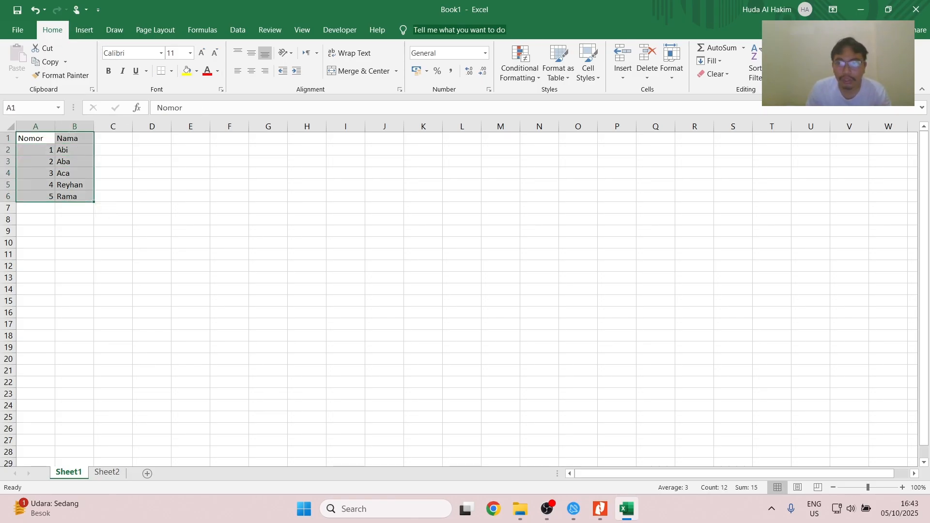
pyautogui.click(237, 30)
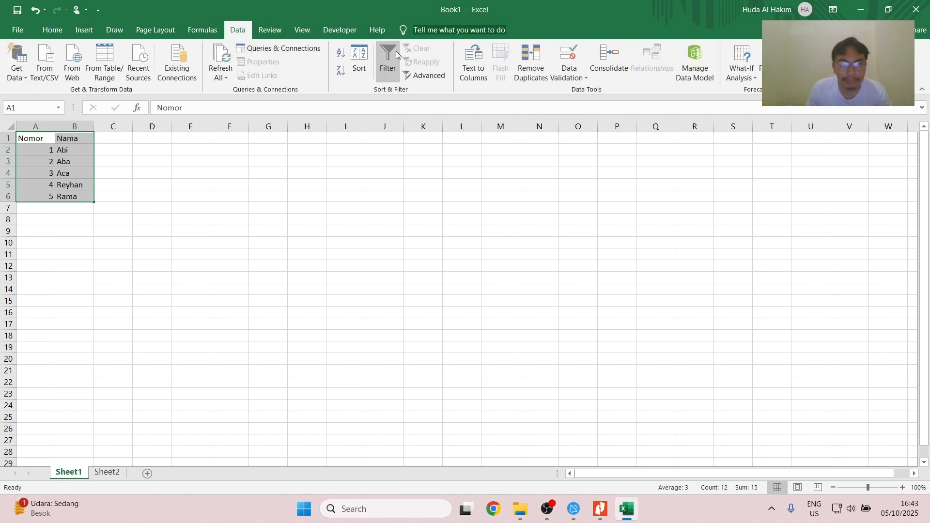
pyautogui.click(359, 62)
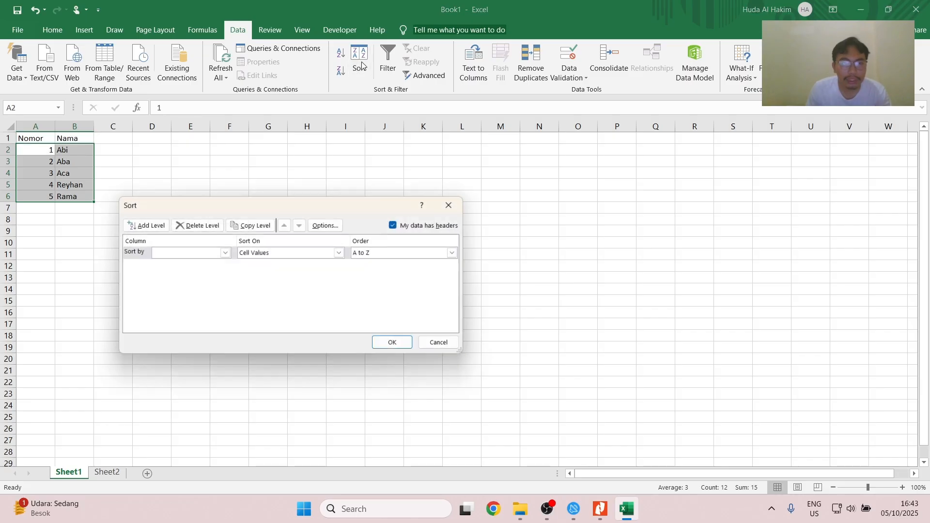
pyautogui.click(224, 253)
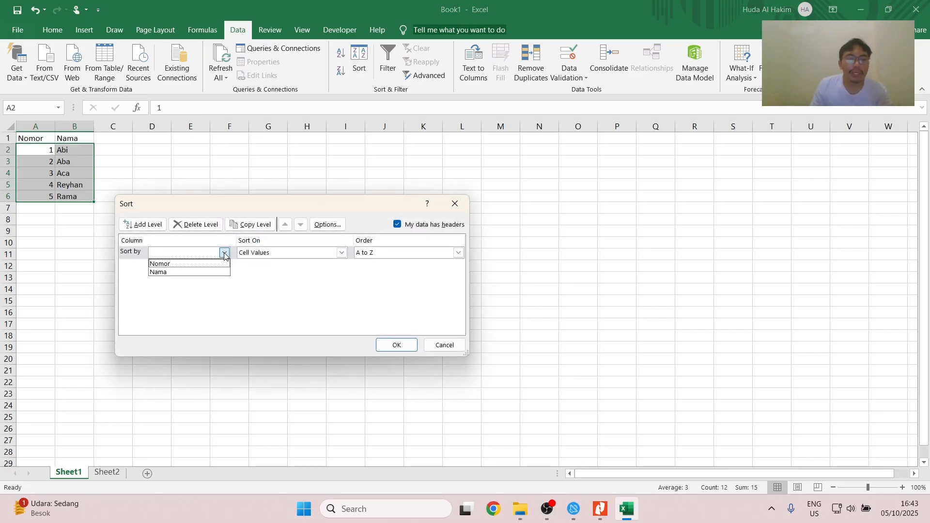
pyautogui.click(167, 273)
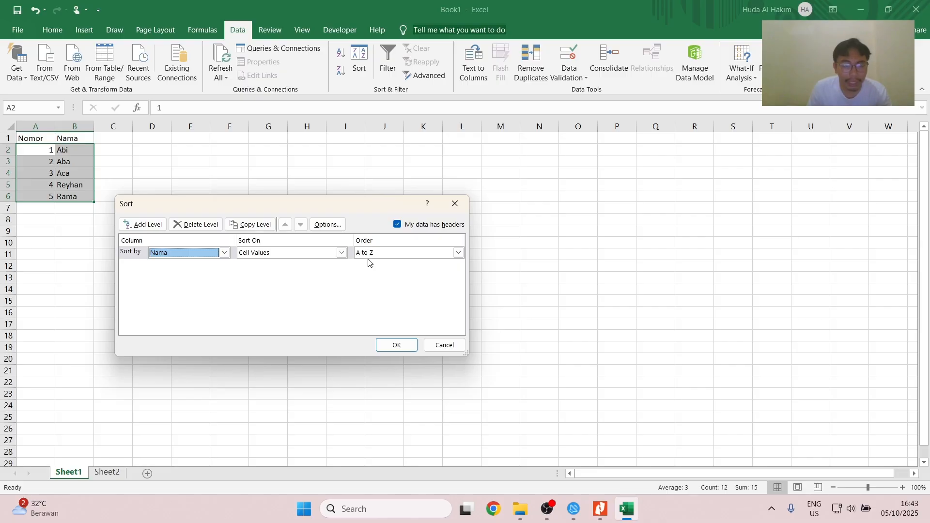
pyautogui.click(396, 346)
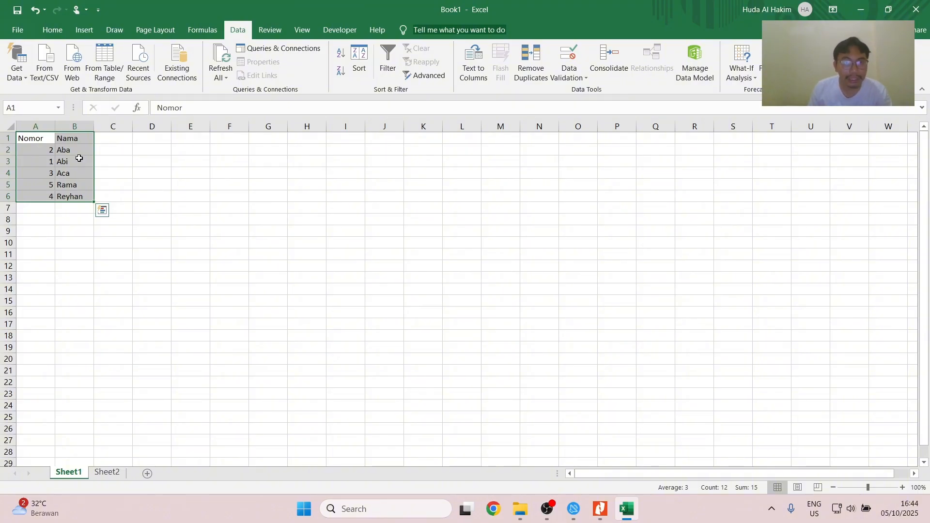
pyautogui.click(33, 15)
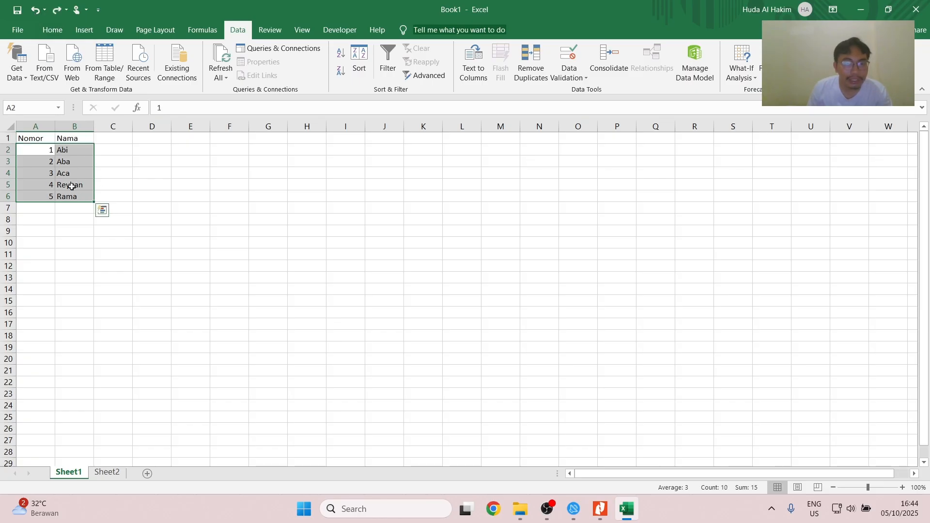
# - Sort only the names in B2:B6 from A to Z, continuing with the current selection
pyautogui.click(61, 174)
pyautogui.click(66, 150)
pyautogui.moveTo(66, 150); pyautogui.dragTo(71, 195)
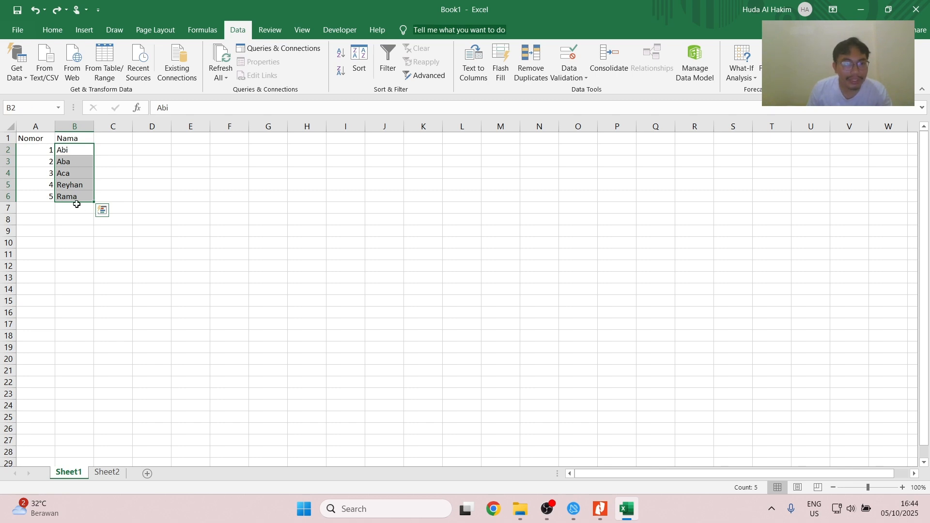
pyautogui.click(341, 57)
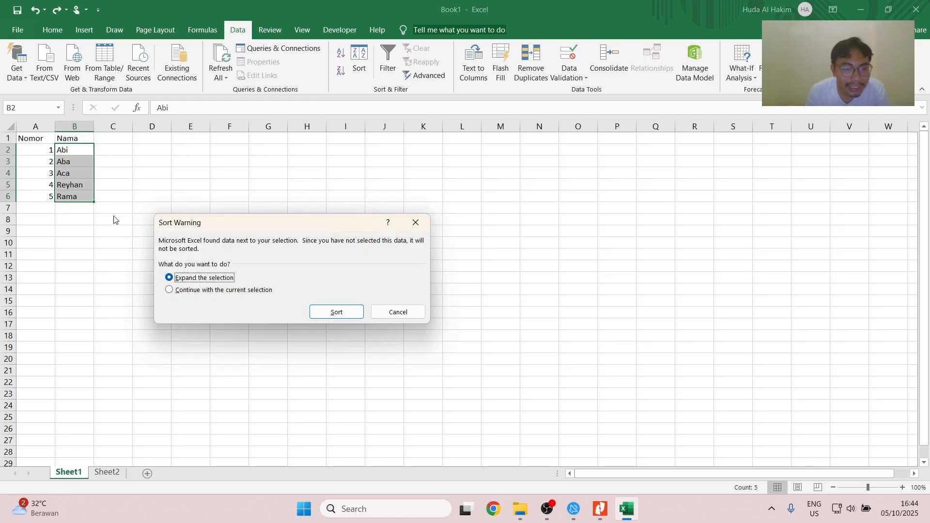
pyautogui.click(203, 293)
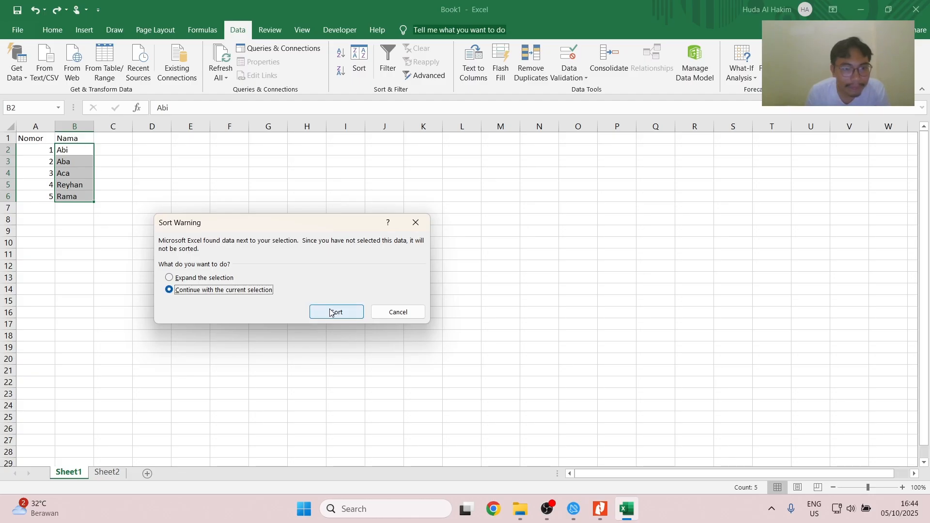
pyautogui.click(344, 313)
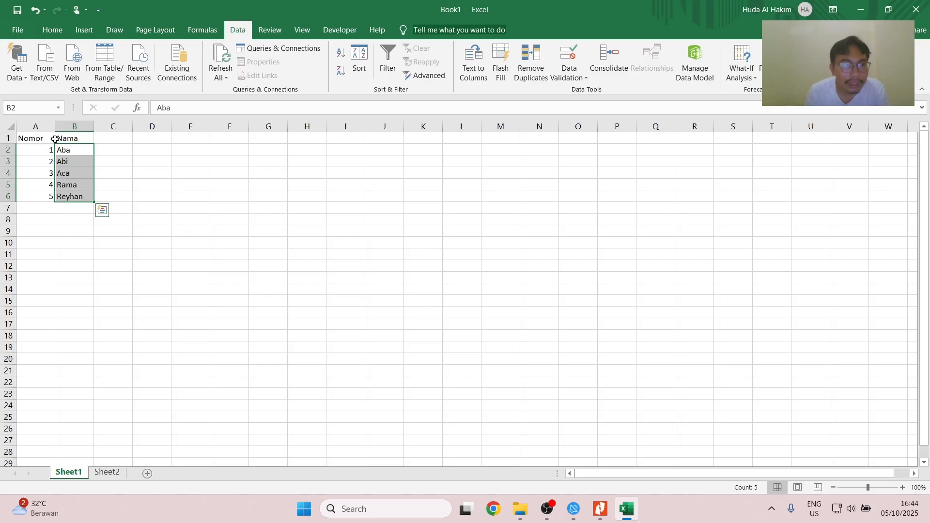
# - Turn on filtering for the Nomor and Nama table in A1:B6
pyautogui.moveTo(38, 139); pyautogui.dragTo(77, 198)
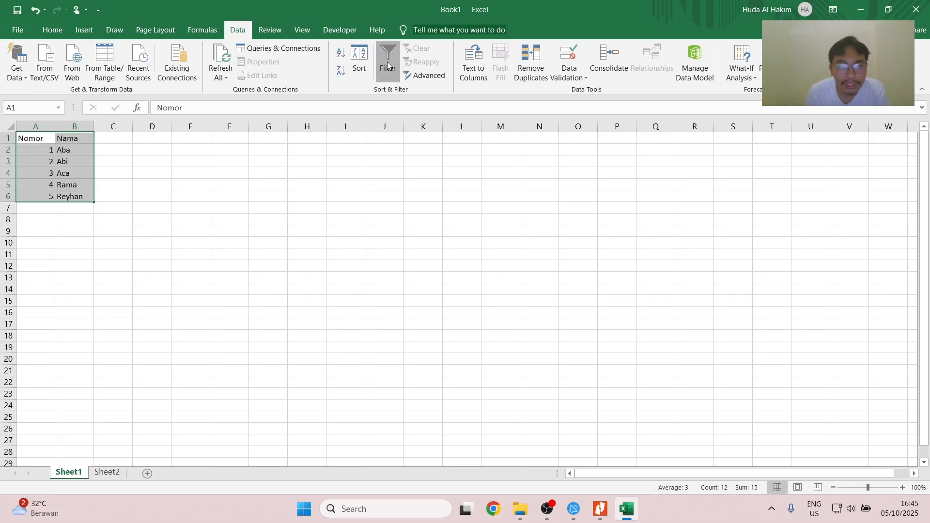
pyautogui.click(388, 62)
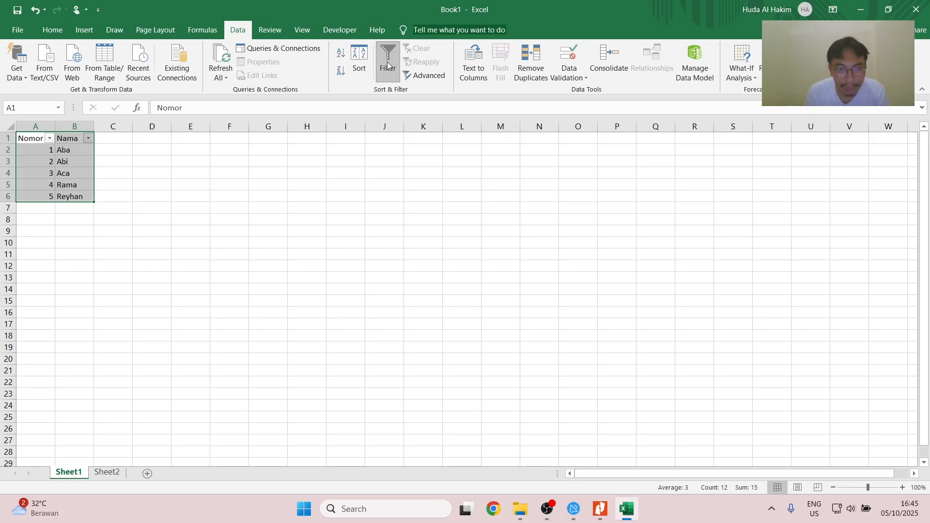
pyautogui.click(75, 150)
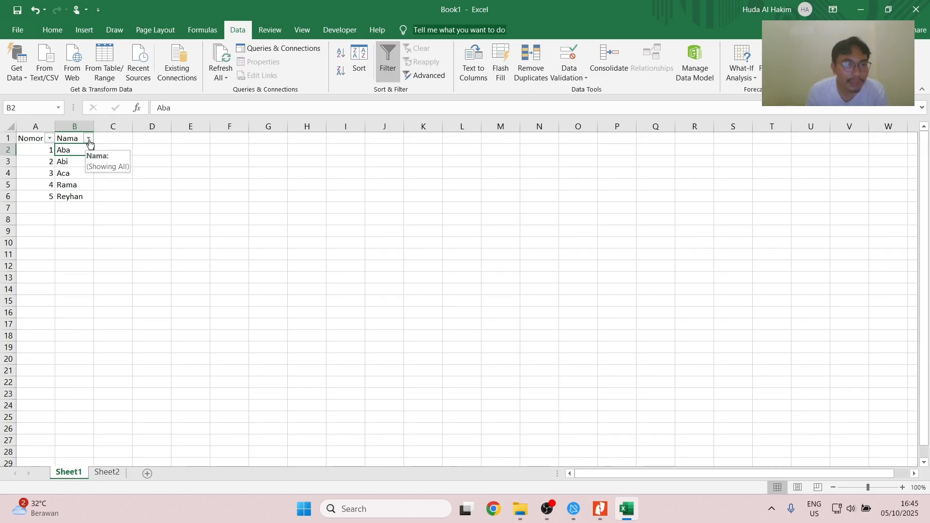
# - Filter the Nama column to show only the first name in the list
pyautogui.click(90, 140)
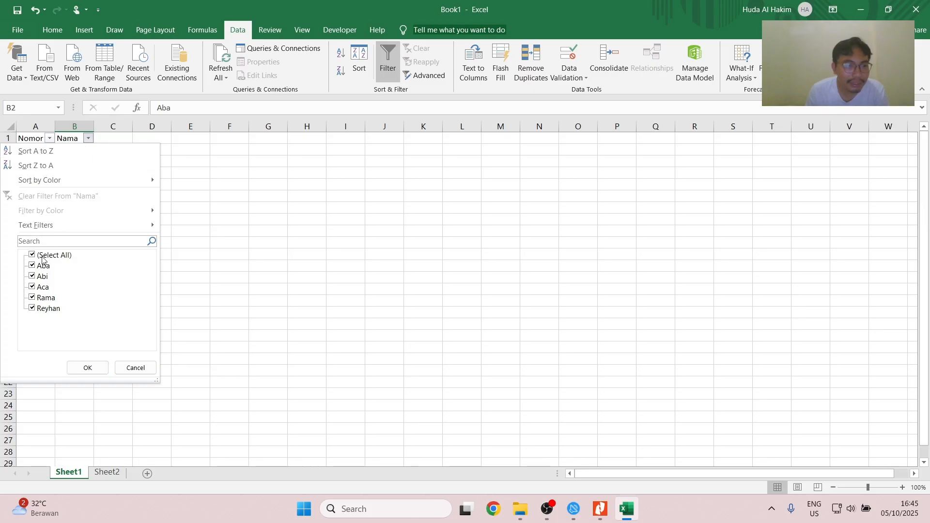
pyautogui.click(31, 257)
pyautogui.click(33, 268)
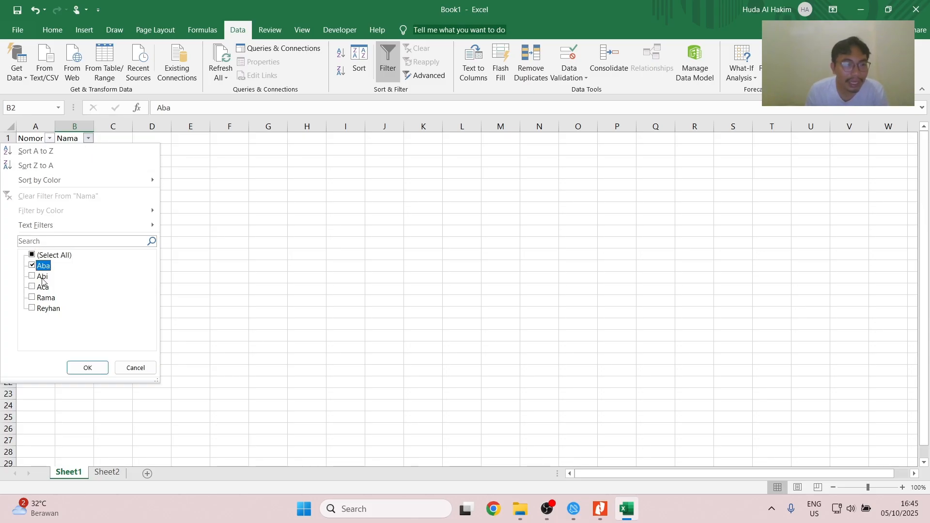
pyautogui.click(93, 369)
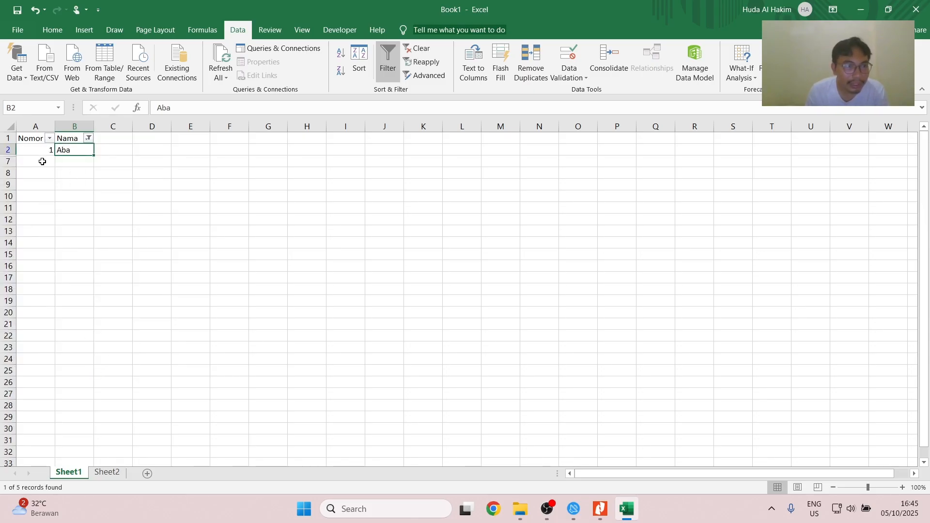
# - Select all names again in the Nama column's filter, and turn off filtering for the table
pyautogui.click(88, 140)
pyautogui.click(38, 255)
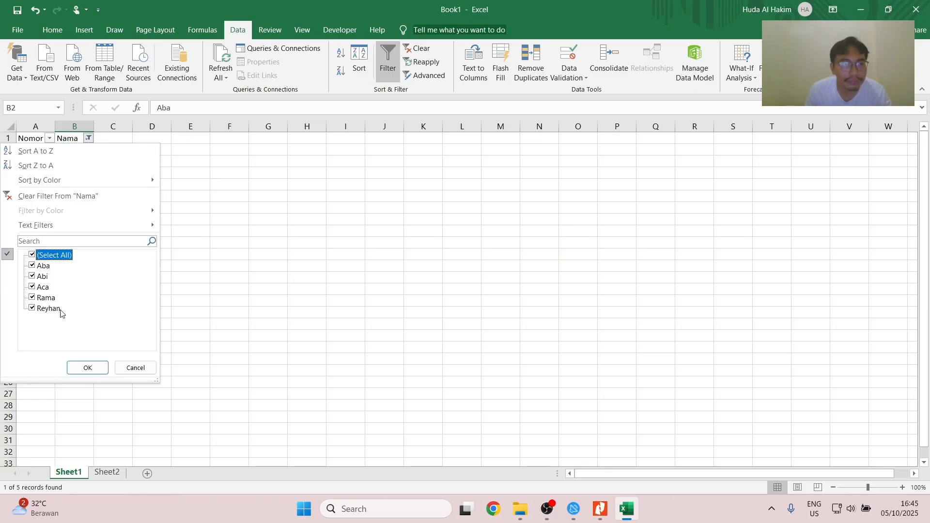
pyautogui.click(88, 368)
pyautogui.click(392, 58)
pyautogui.click(126, 161)
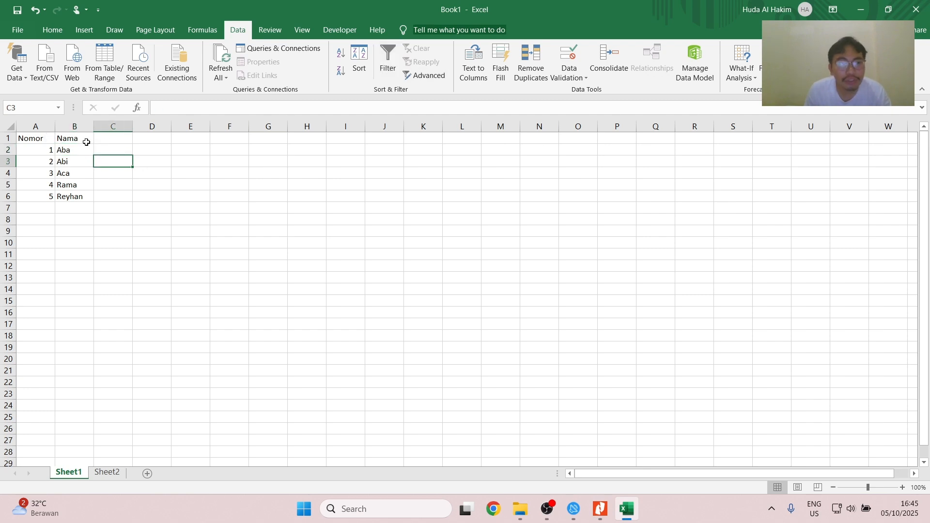
# - Add a Nilai column headed in C1, with the scores 85, 75, 70, 55 and 90 in C2:C6
pyautogui.click(107, 137)
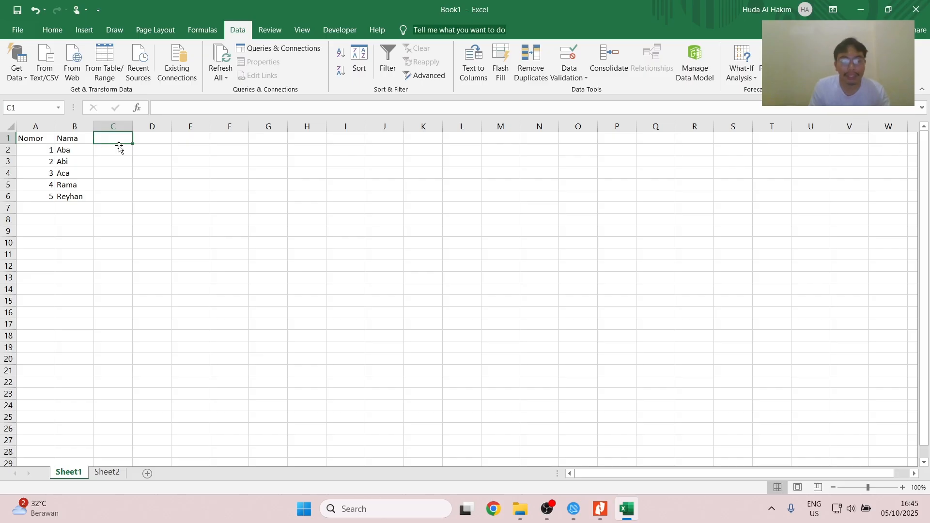
pyautogui.write('Nilai')
pyautogui.press('Return')
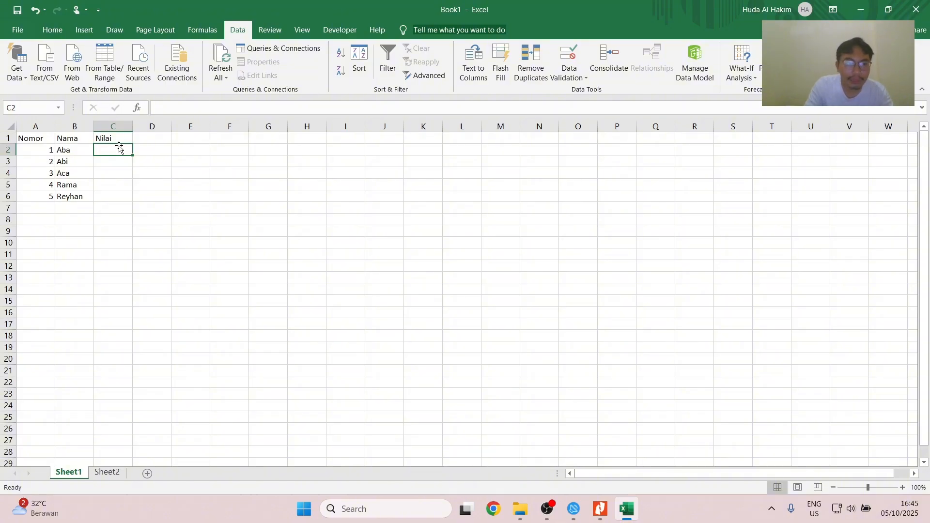
pyautogui.write('85')
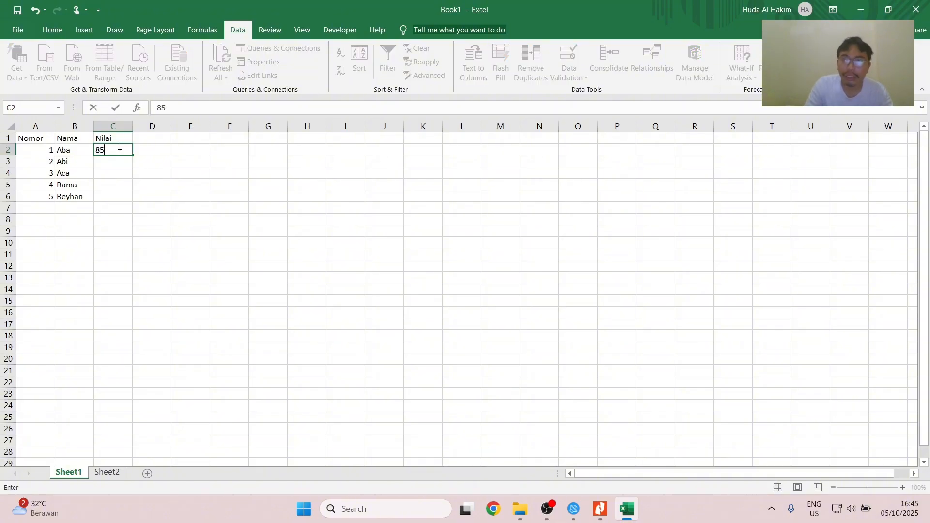
pyautogui.press('Return')
pyautogui.write('75')
pyautogui.press('Return')
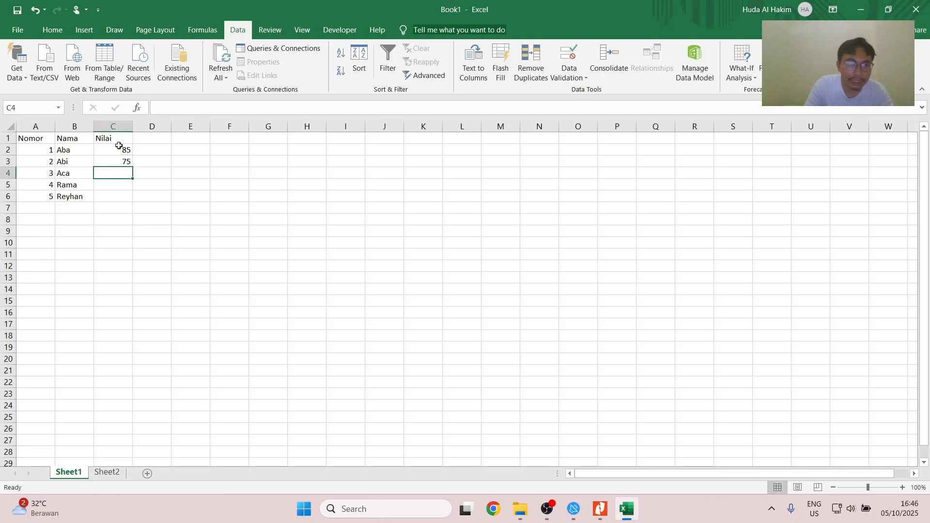
pyautogui.write('70')
pyautogui.press('Return')
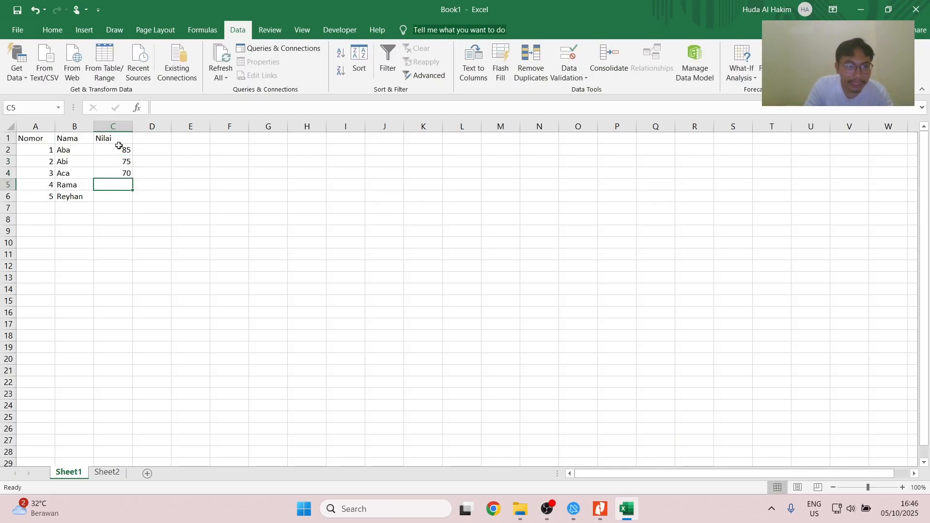
pyautogui.write('55')
pyautogui.press('Return')
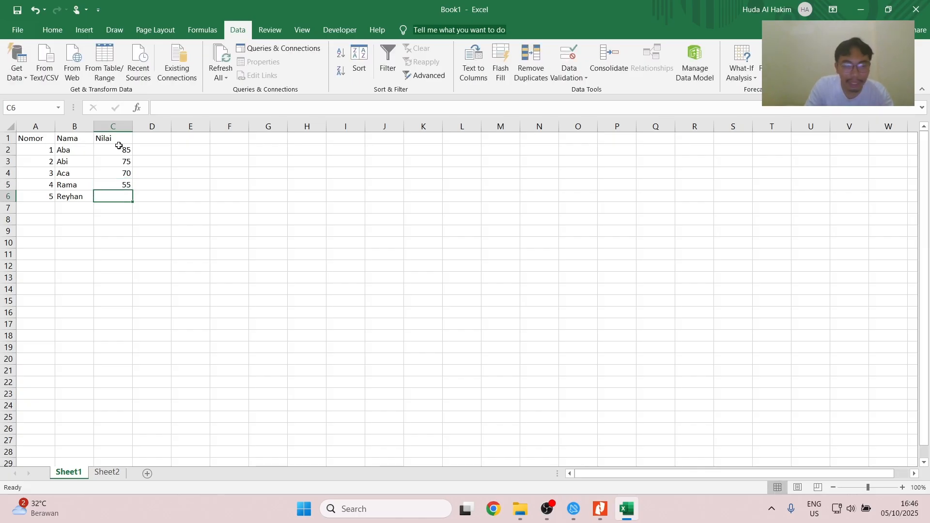
pyautogui.write('90')
pyautogui.press('Return')
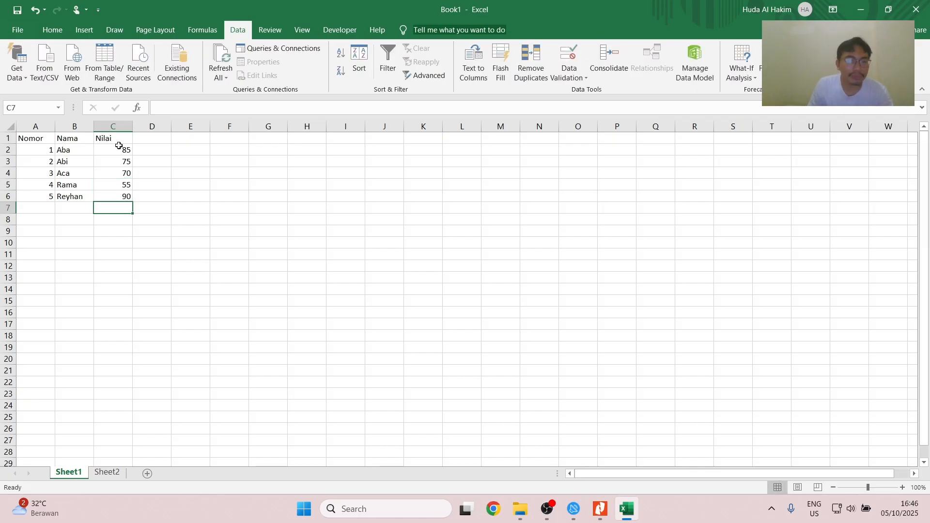
# - Apply all borders to the range A1:C6
pyautogui.moveTo(31, 139); pyautogui.dragTo(124, 196)
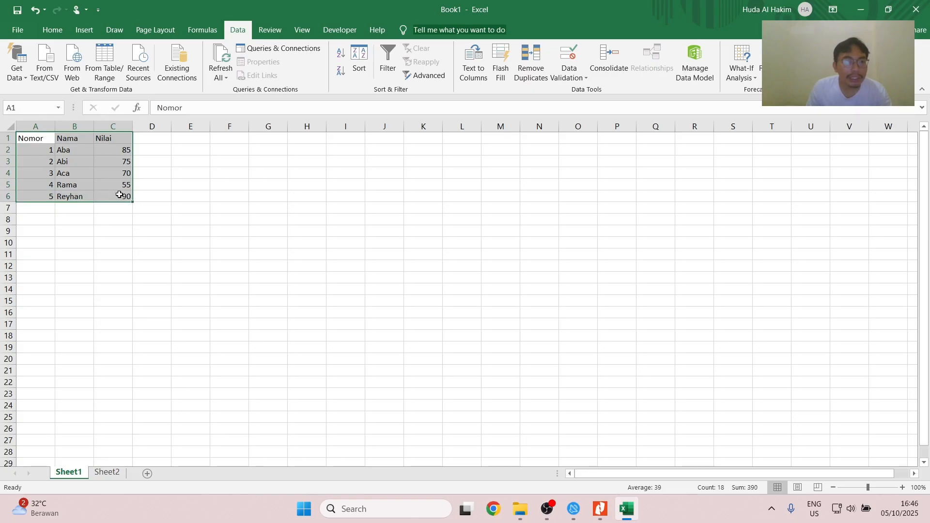
pyautogui.click(53, 30)
pyautogui.click(171, 73)
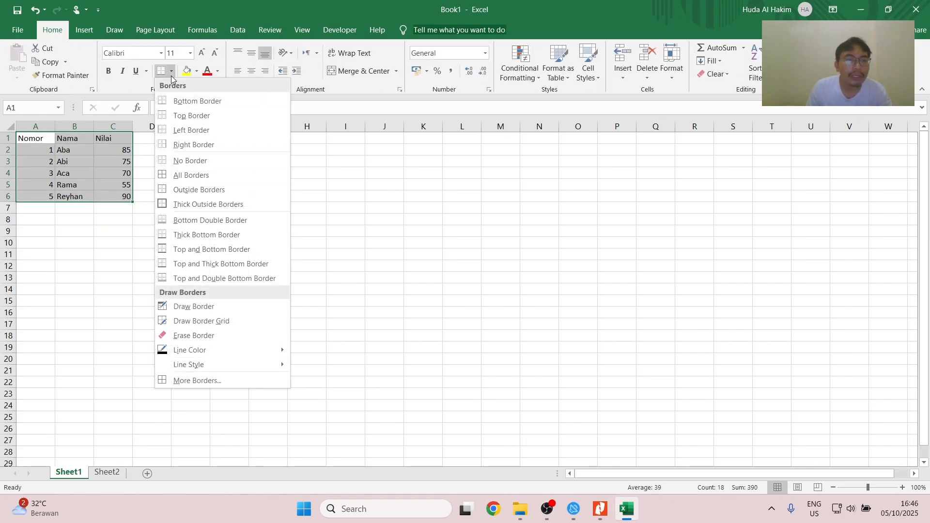
pyautogui.click(189, 179)
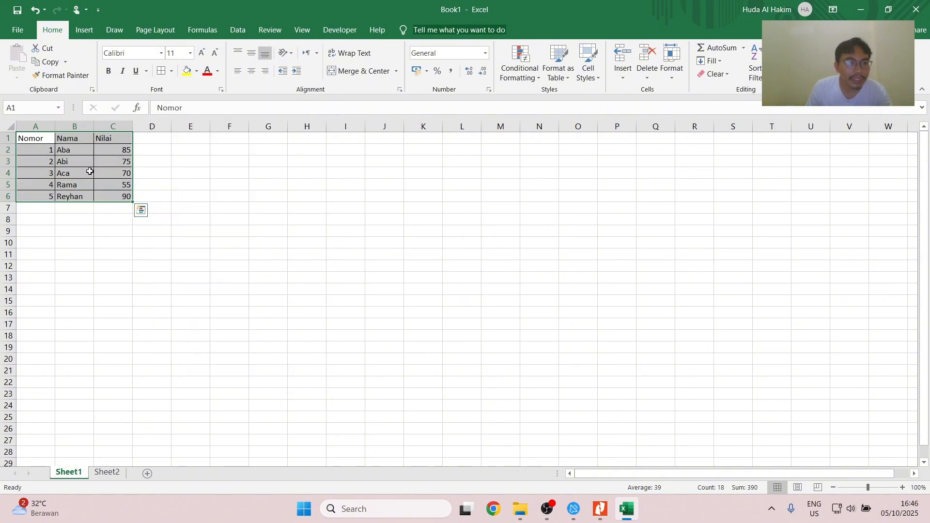
# - Convert the range A1:C6 into an Excel table with headers
pyautogui.click(84, 32)
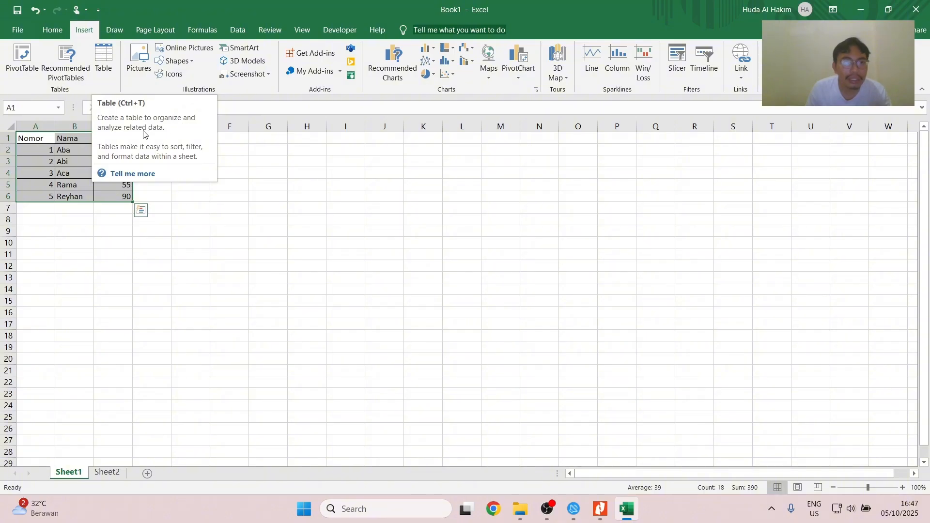
pyautogui.click(105, 58)
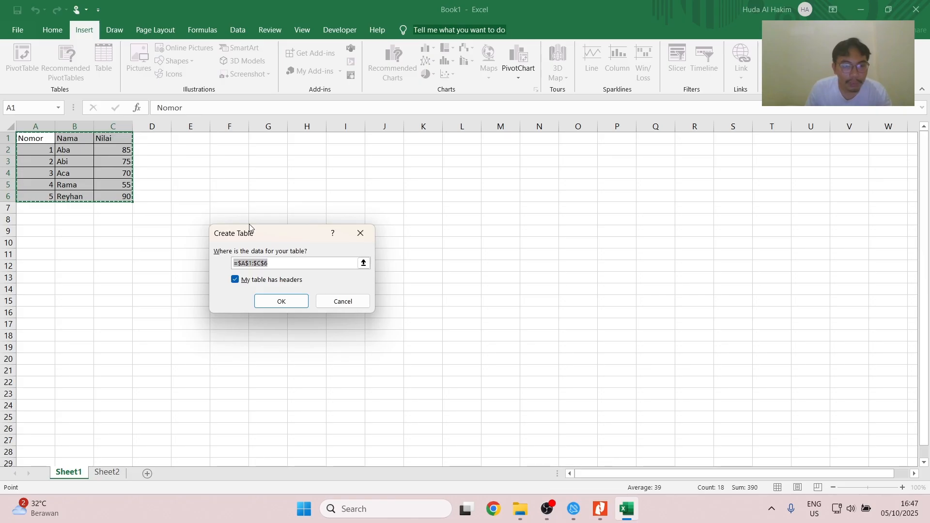
pyautogui.moveTo(257, 237); pyautogui.dragTo(223, 176)
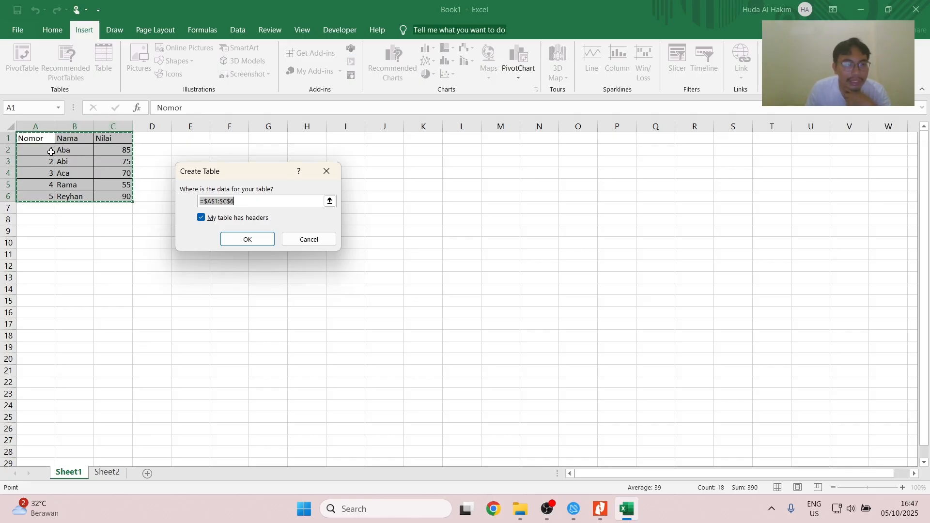
pyautogui.click(257, 242)
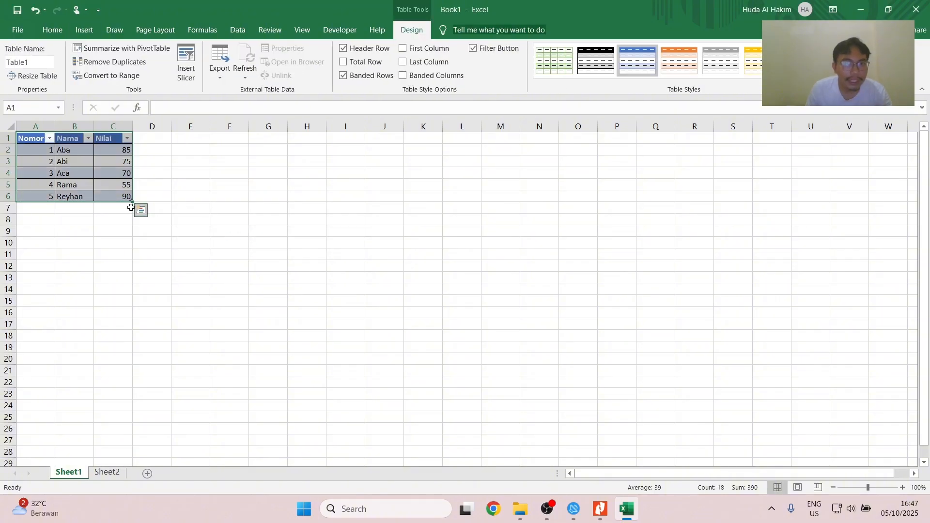
# - Try the orange style on the table, and replace it with the style that has a black header and grey banded rows
pyautogui.click(33, 149)
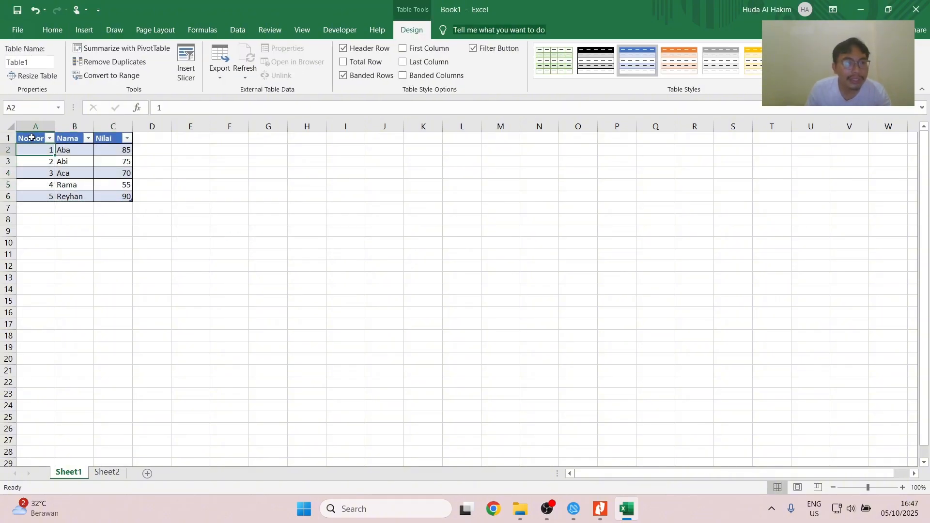
pyautogui.click(32, 138)
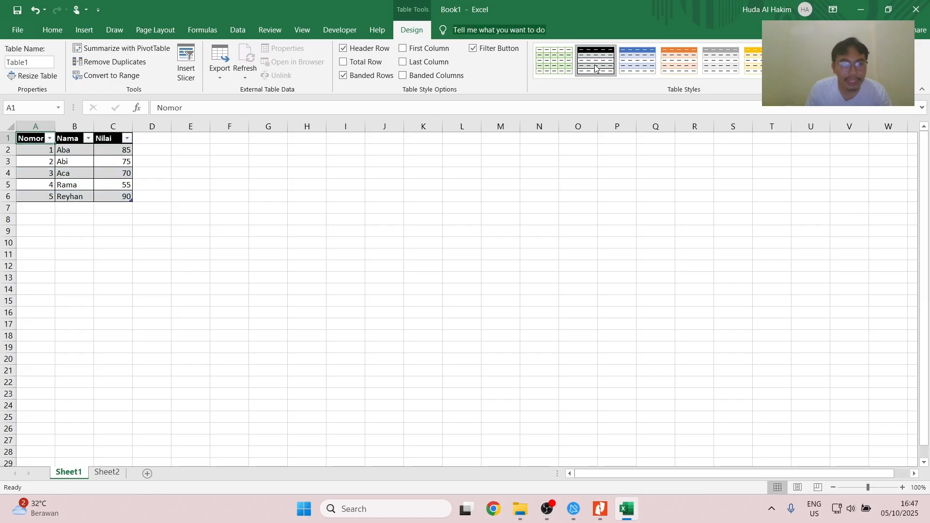
pyautogui.click(683, 65)
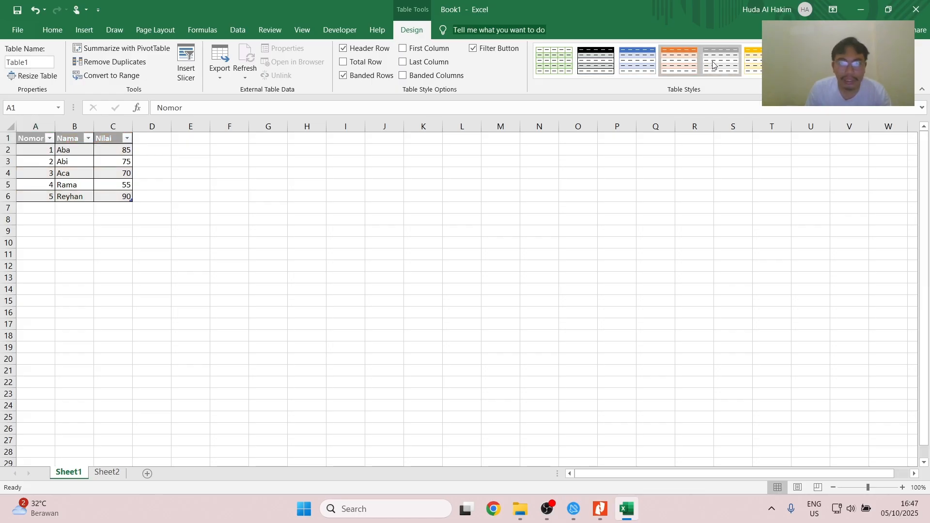
pyautogui.click(606, 62)
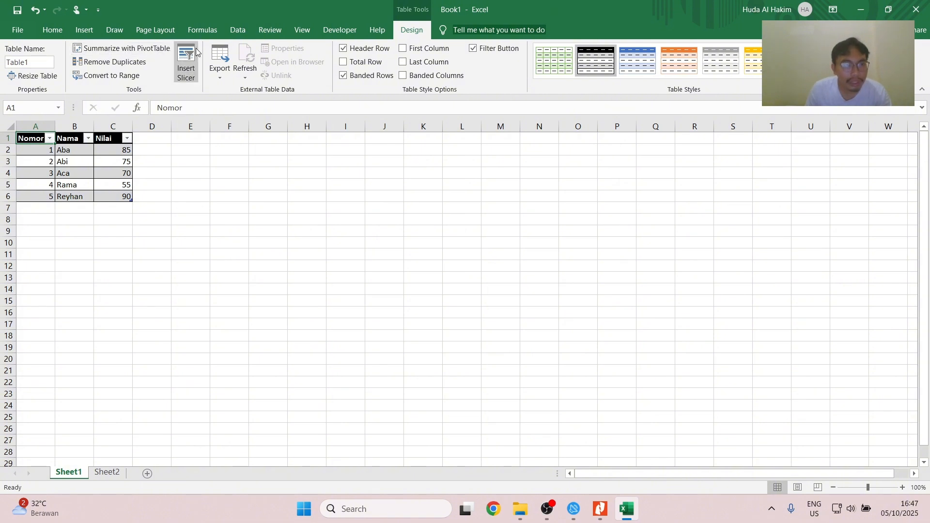
pyautogui.click(161, 159)
pyautogui.click(37, 154)
# - Switch to the PDF guide in Nitro Pro to view Bab 13. Membuat Grafik, and return to the Excel workbook
pyautogui.hotkey('alt', 'Tab')
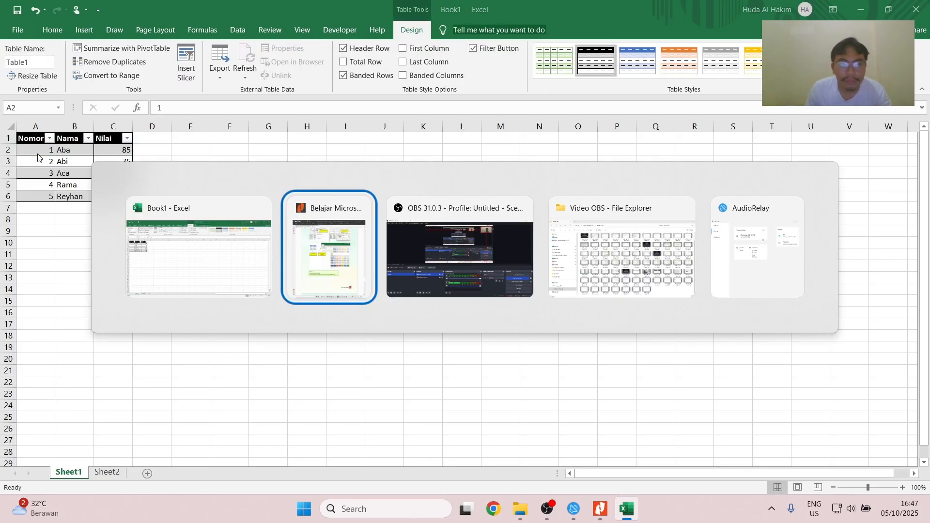
pyautogui.scroll(-8, 655, 237)
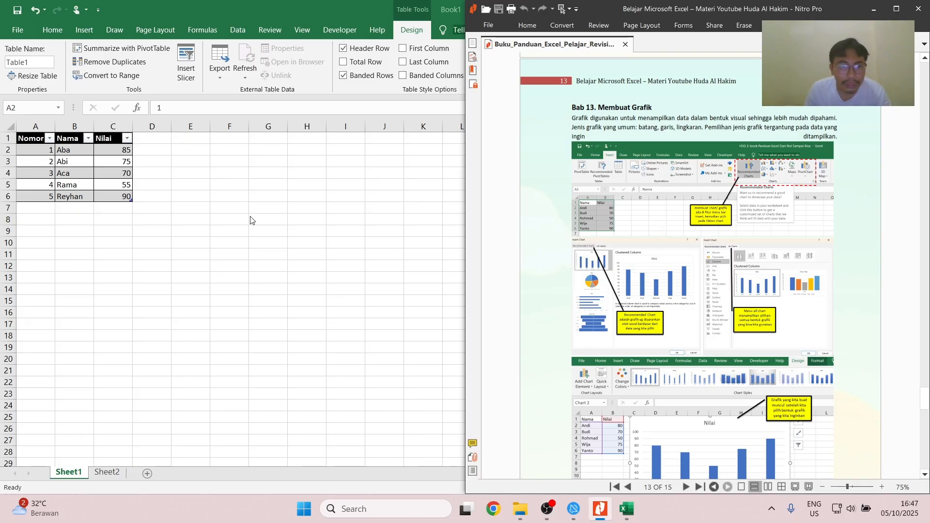
pyautogui.press('super+Up')
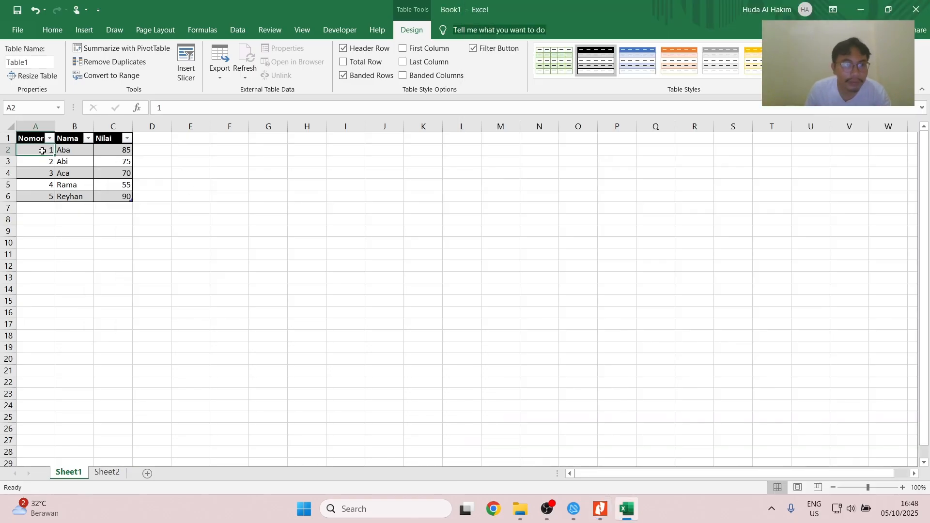
# - Insert the recommended Clustered Column chart of Nilai from the table, after viewing the list of all chart types
pyautogui.click(27, 141)
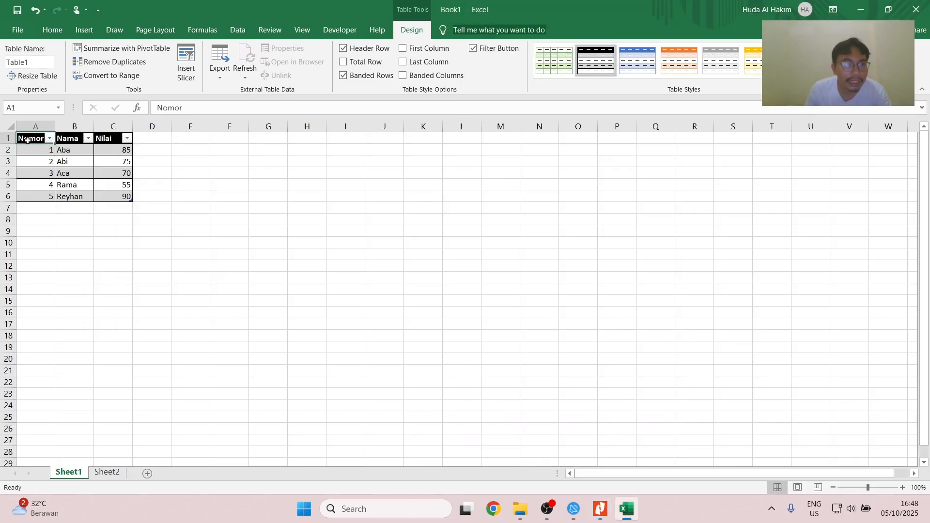
pyautogui.click(83, 32)
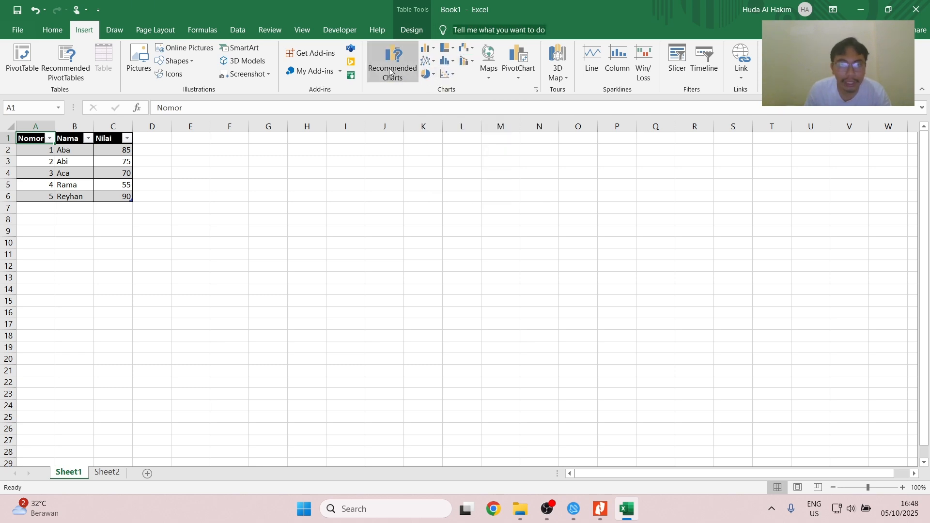
pyautogui.click(382, 55)
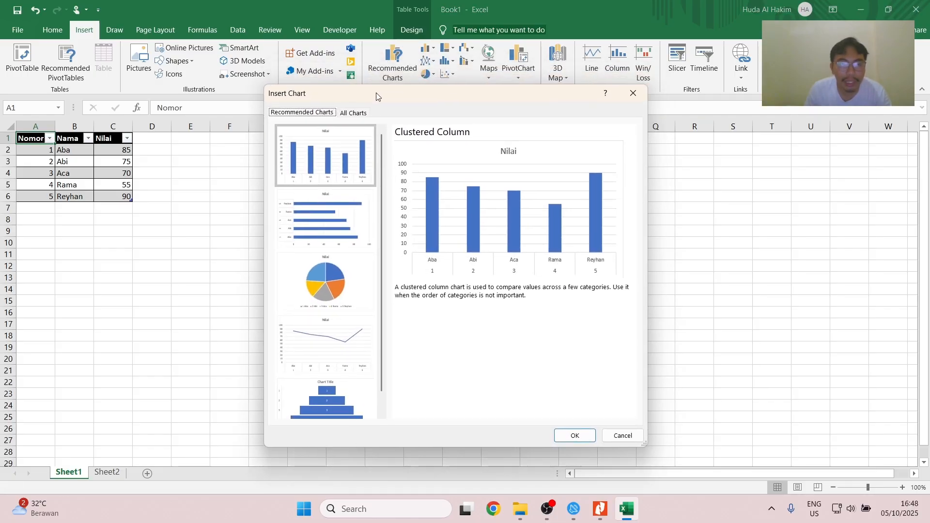
pyautogui.click(343, 117)
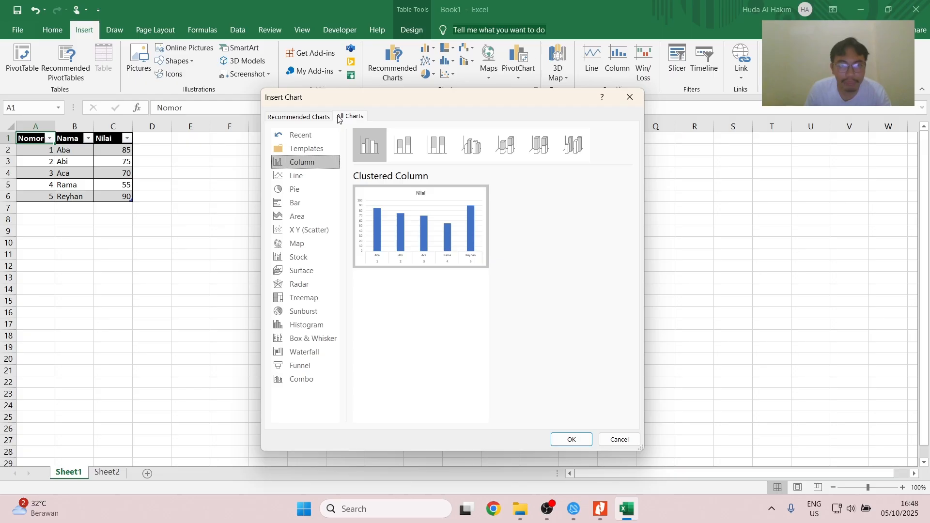
pyautogui.click(287, 117)
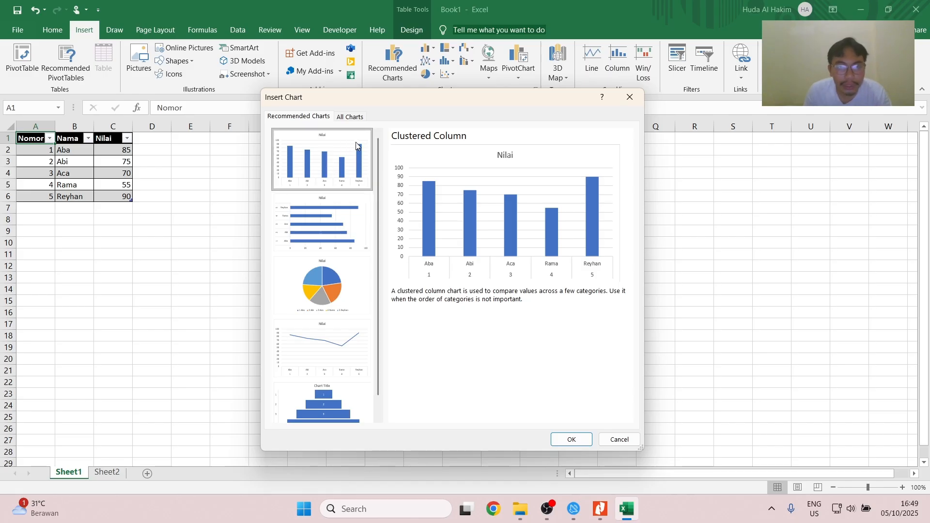
pyautogui.click(572, 439)
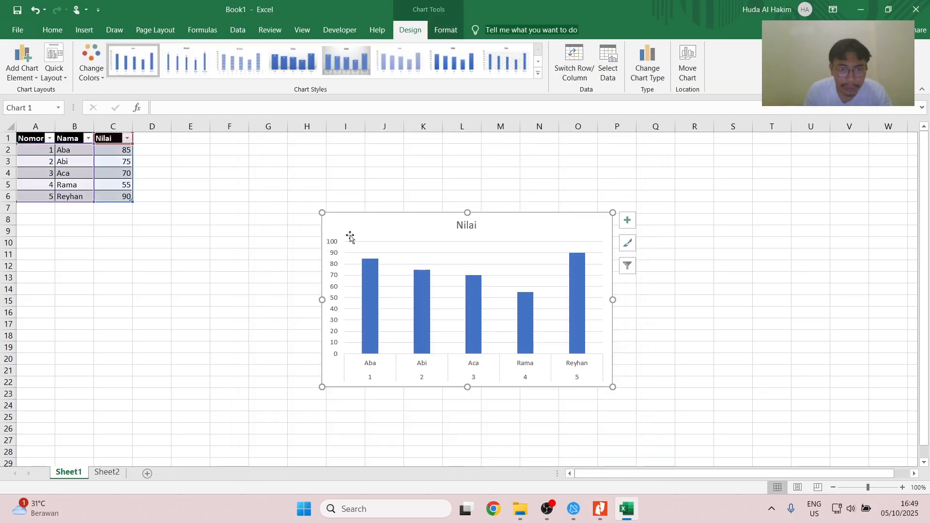
# - Move the Nilai chart beside the table, starting around cell D2, and open the Format Chart Area settings
pyautogui.moveTo(349, 234); pyautogui.dragTo(189, 151)
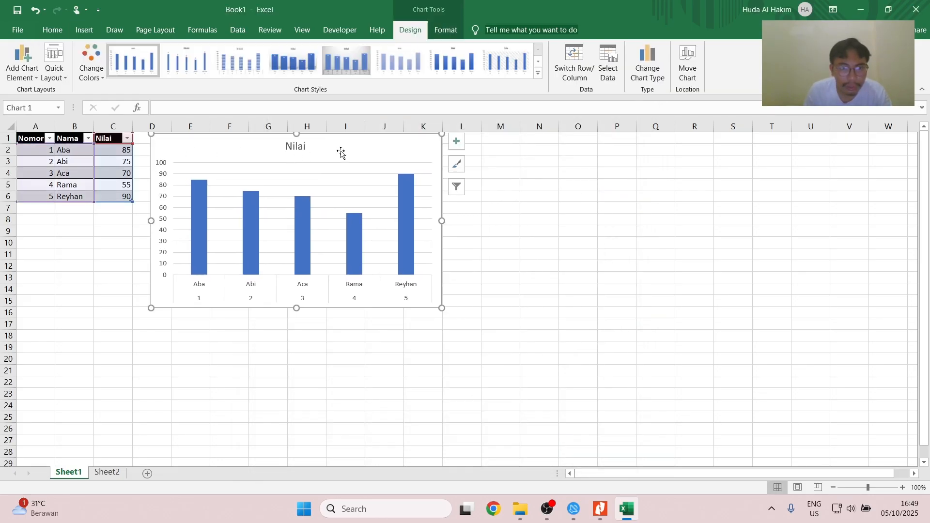
pyautogui.moveTo(348, 158); pyautogui.dragTo(351, 172)
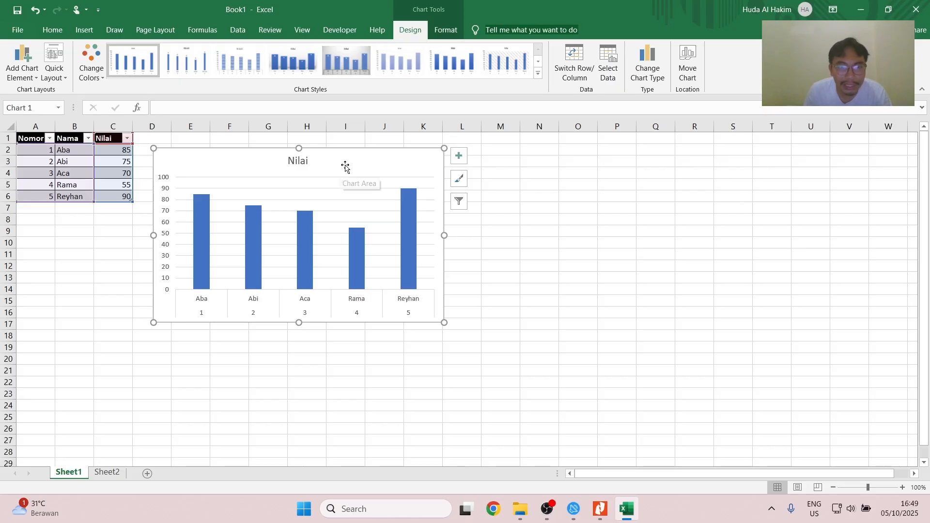
pyautogui.doubleClick(430, 163)
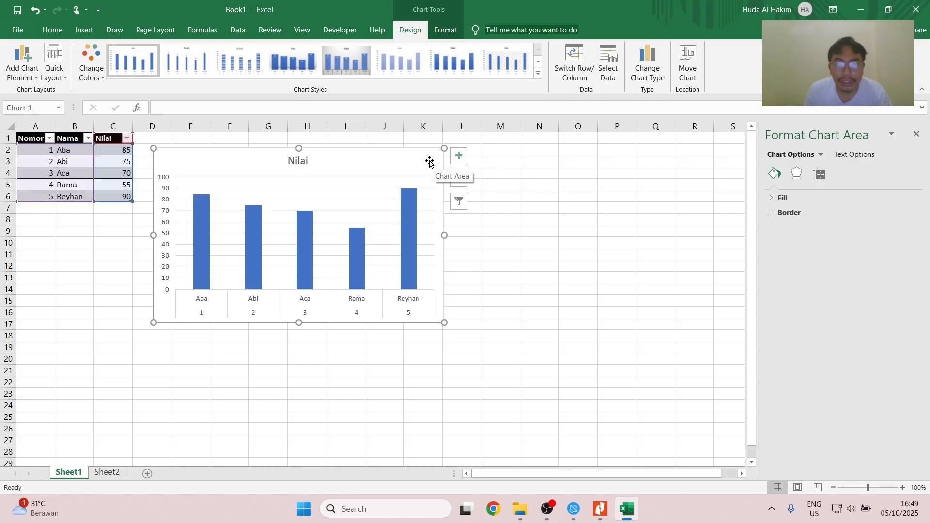
# - Change the Nilai chart's horizontal axis labels to the Nama cells =Sheet1!$B$2:$B$6 and apply the data source change
pyautogui.click(612, 67)
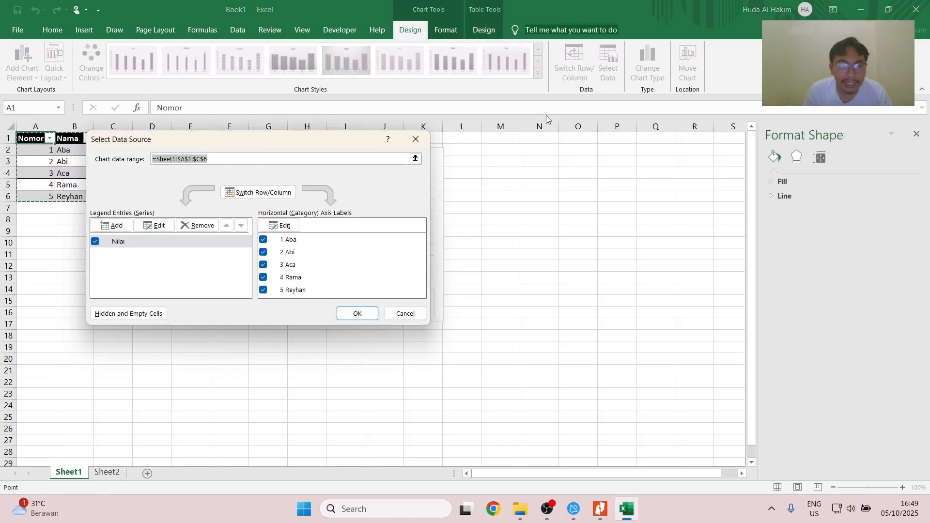
pyautogui.moveTo(190, 151); pyautogui.dragTo(192, 285)
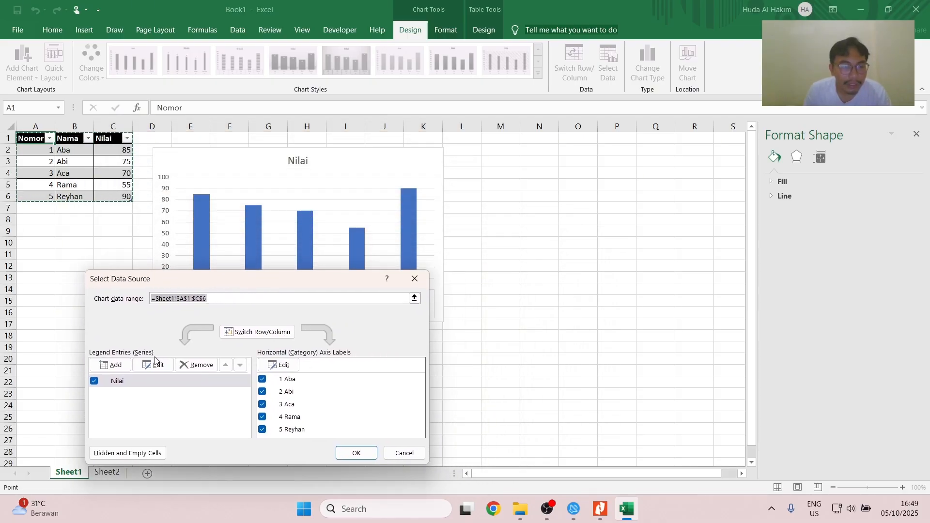
pyautogui.moveTo(248, 289); pyautogui.dragTo(282, 308)
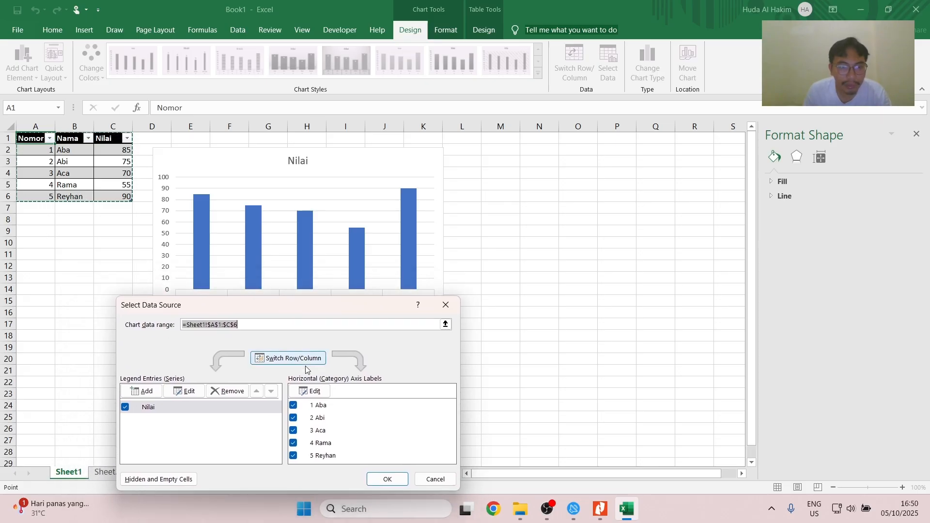
pyautogui.click(311, 390)
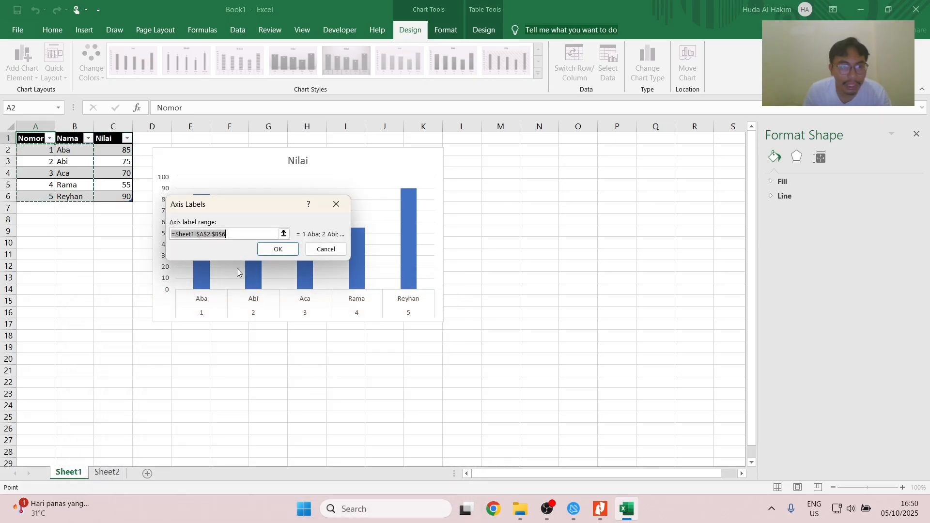
pyautogui.click(284, 235)
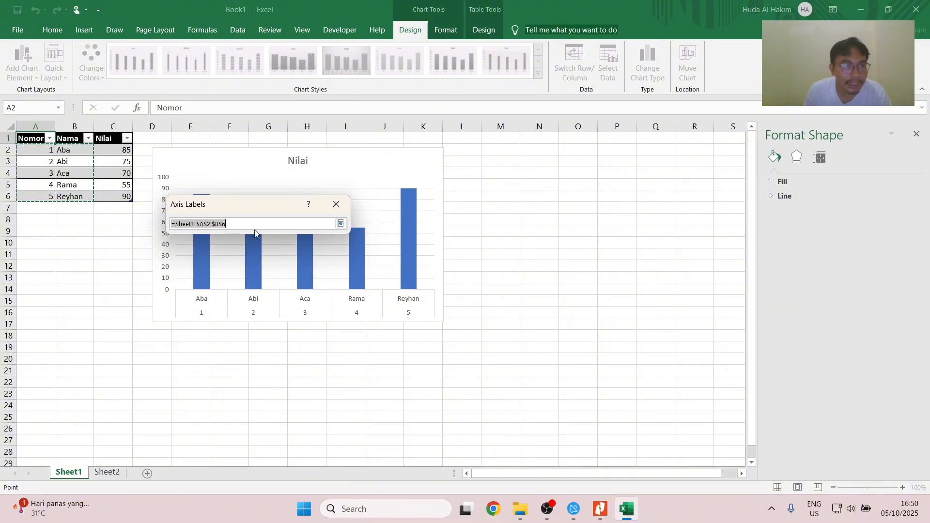
pyautogui.moveTo(61, 152); pyautogui.dragTo(68, 197)
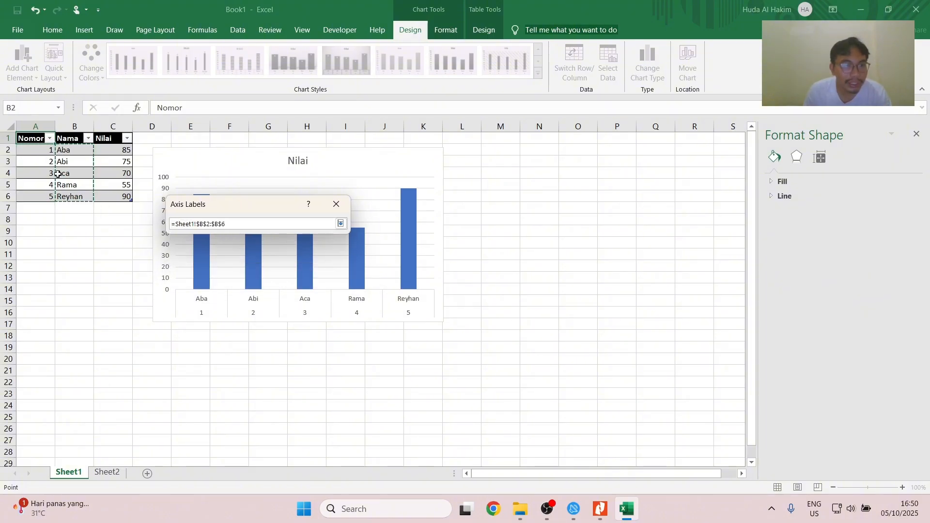
pyautogui.click(341, 223)
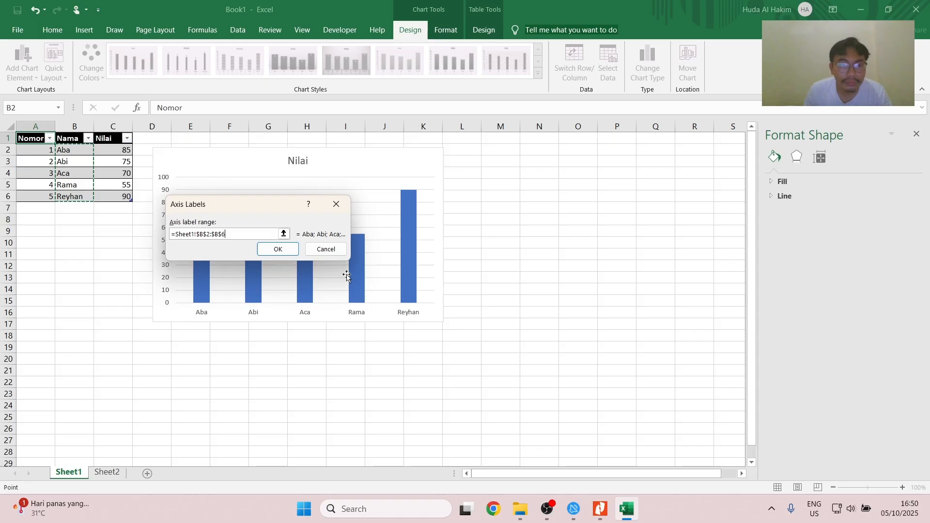
pyautogui.click(275, 250)
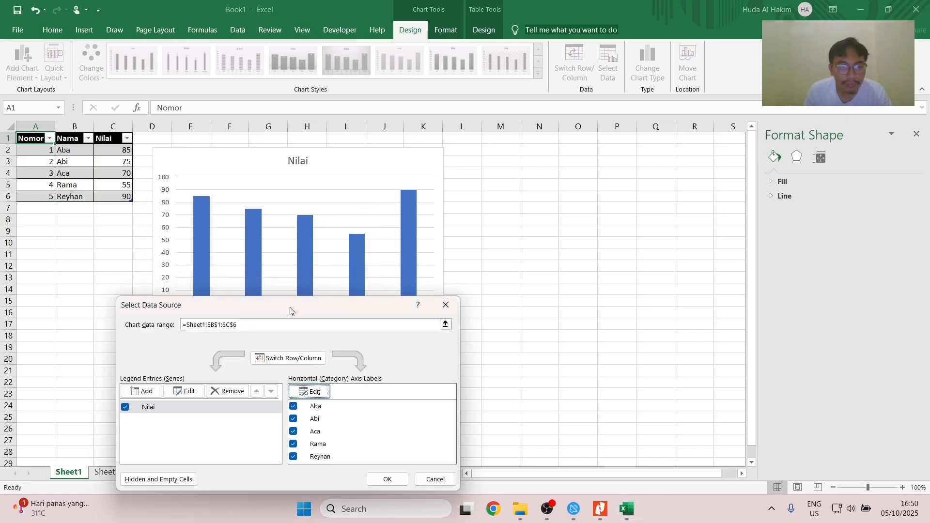
pyautogui.moveTo(291, 311); pyautogui.dragTo(323, 244)
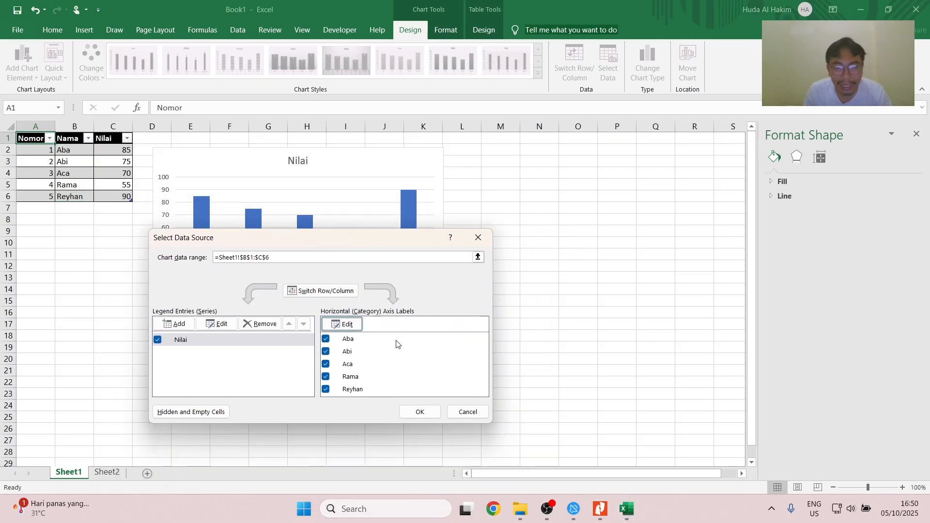
pyautogui.click(420, 412)
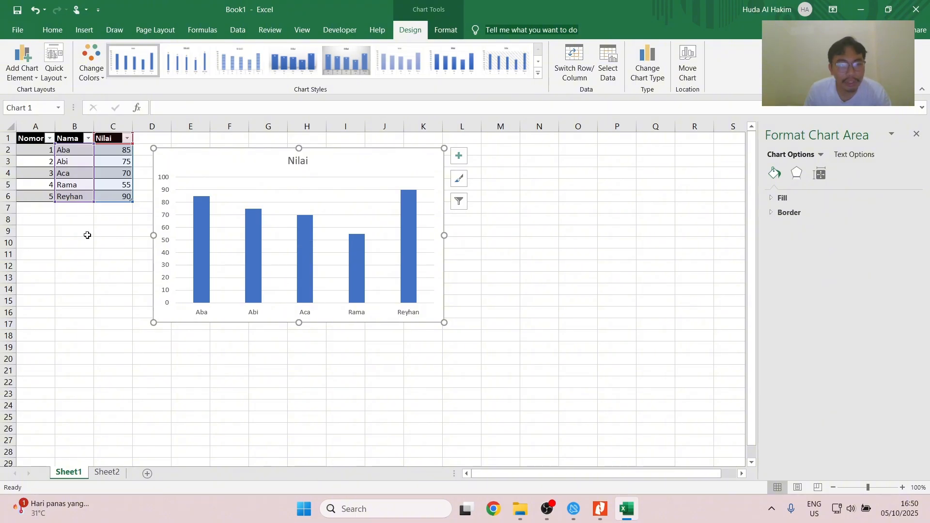
# - Shift the Nilai chart slightly so it starts in column D level with row 1, and deselect it
pyautogui.moveTo(187, 158); pyautogui.dragTo(196, 149)
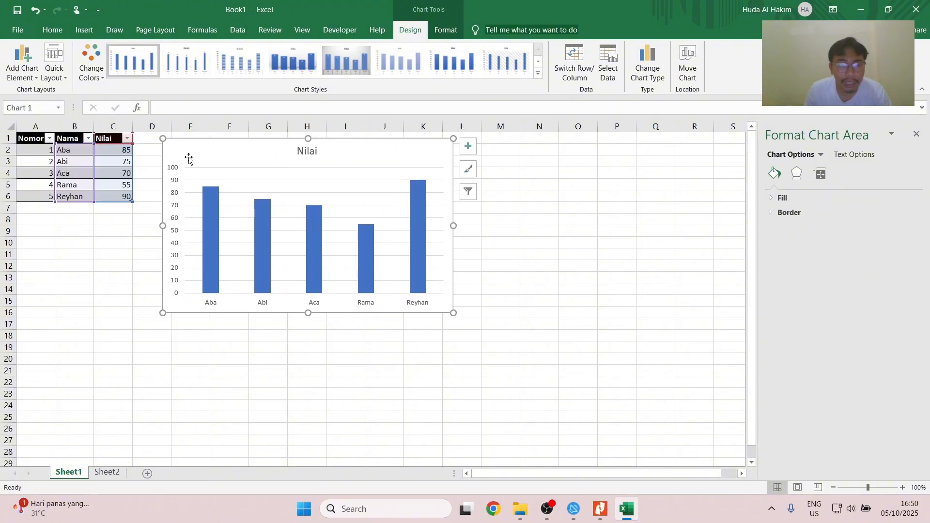
pyautogui.click(83, 228)
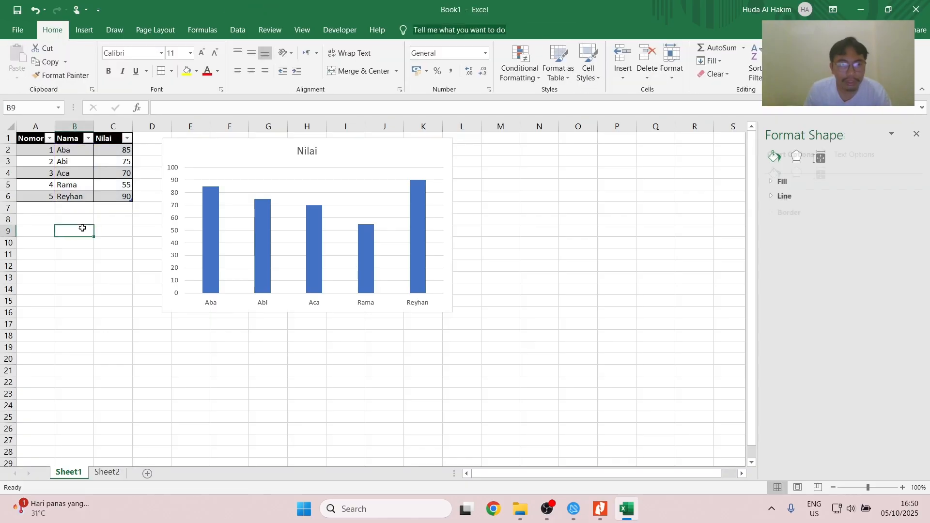
# - Switch to the PDF guide in Nitro Pro and view the rest of Bab 13 and the exercises from Bab 14 onward
pyautogui.hotkey('alt', 'Tab')
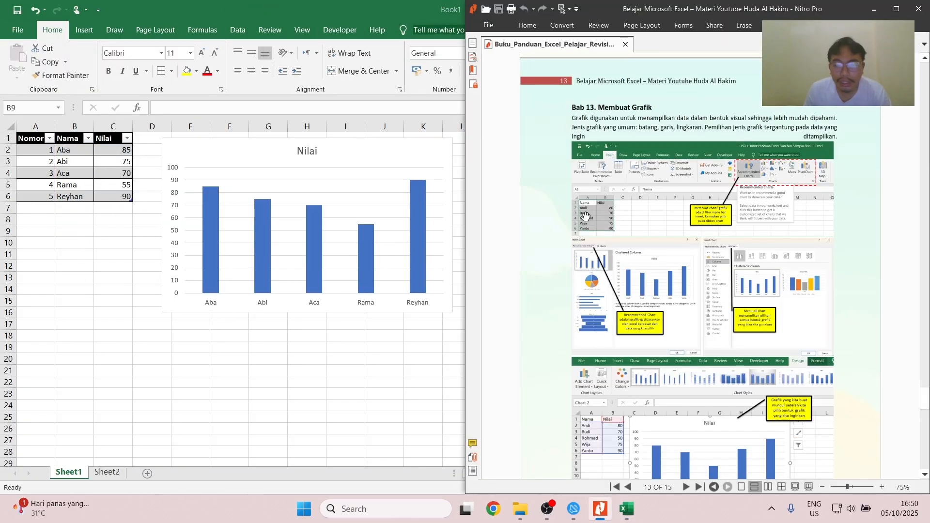
pyautogui.scroll(-1, 750, 219)
pyautogui.scroll(-10, 648, 216)
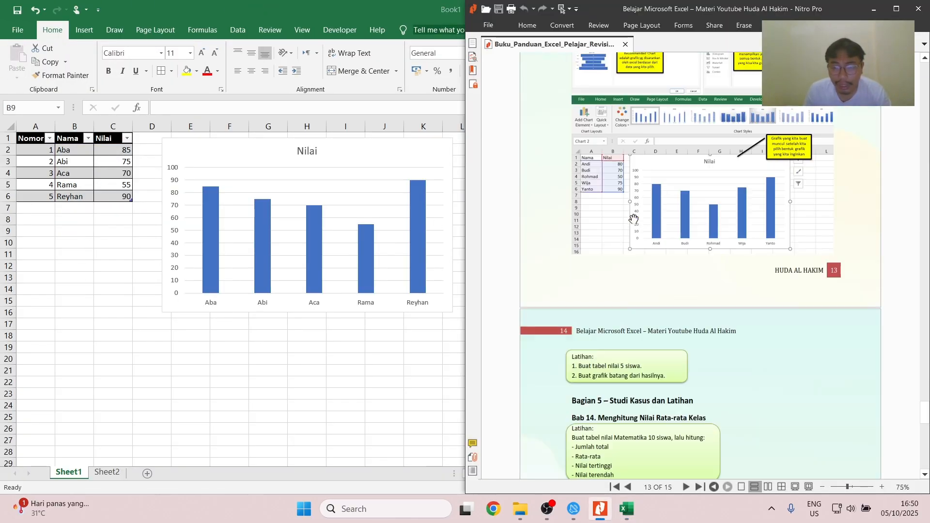
pyautogui.scroll(-3, 648, 216)
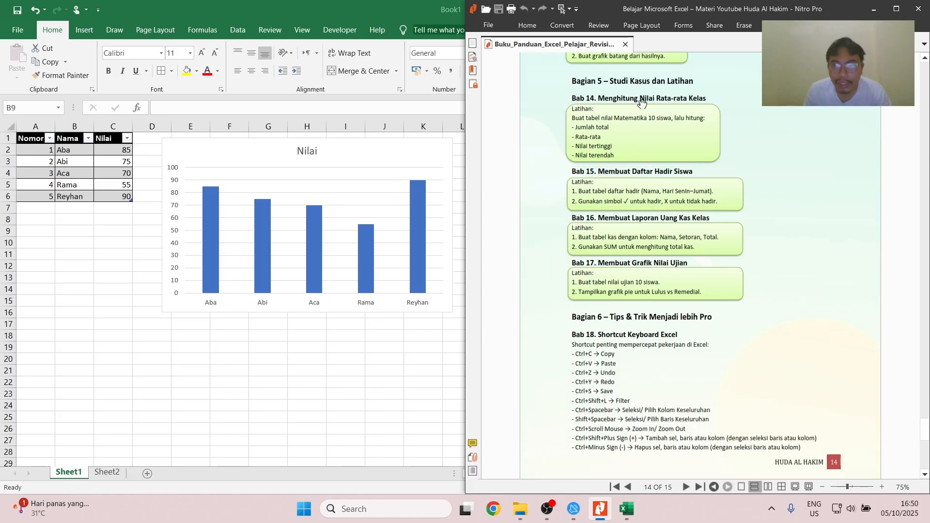
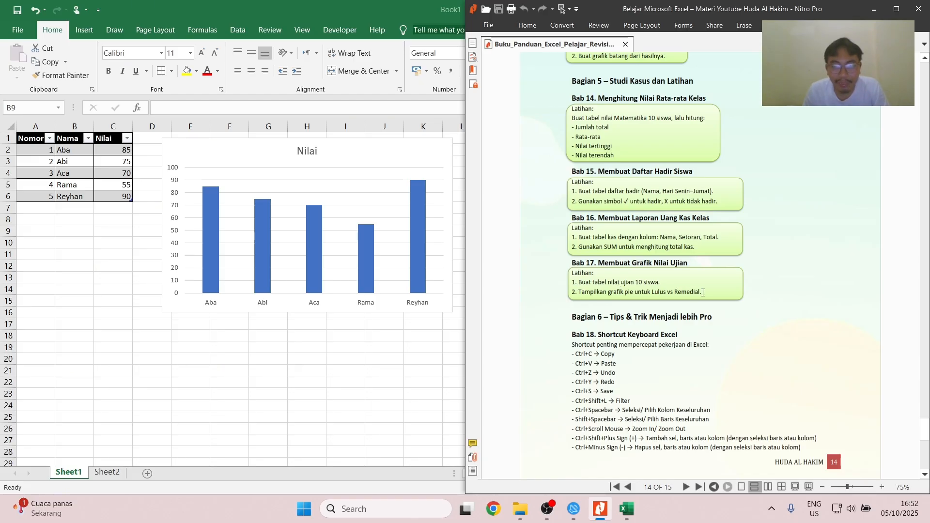
# - Read the Bab 14 to Bab 17 exercises and the Bab 18 keyboard shortcut list in the PDF guide
pyautogui.scroll(-2, 703, 292)
pyautogui.scroll(3, 679, 237)
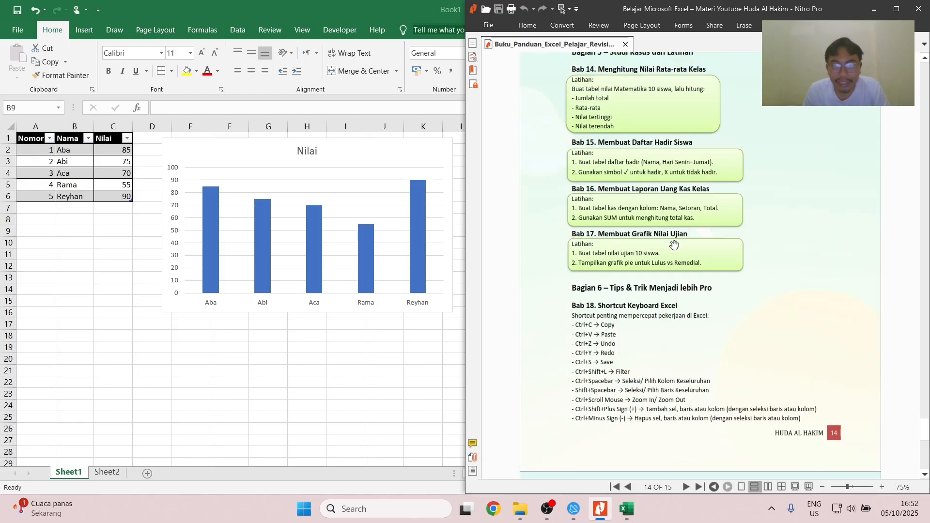
pyautogui.scroll(-1, 656, 106)
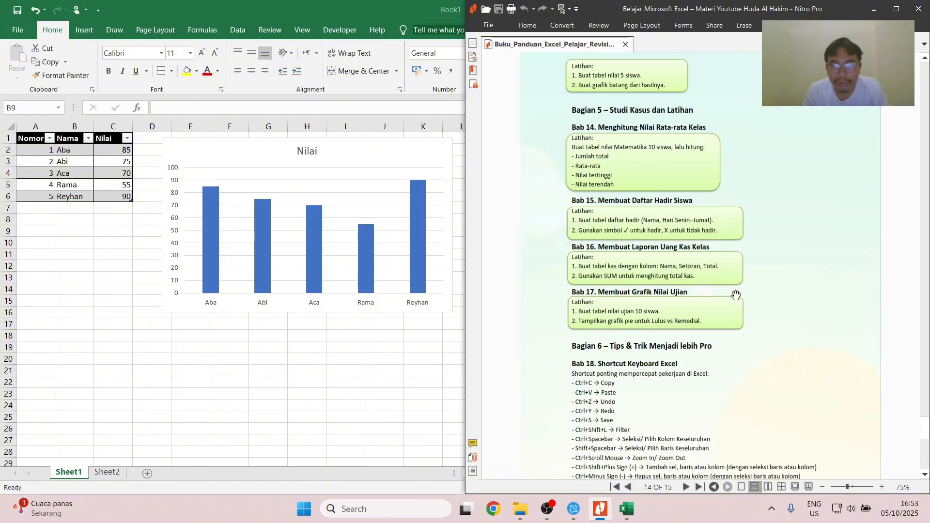
pyautogui.scroll(-3, 674, 330)
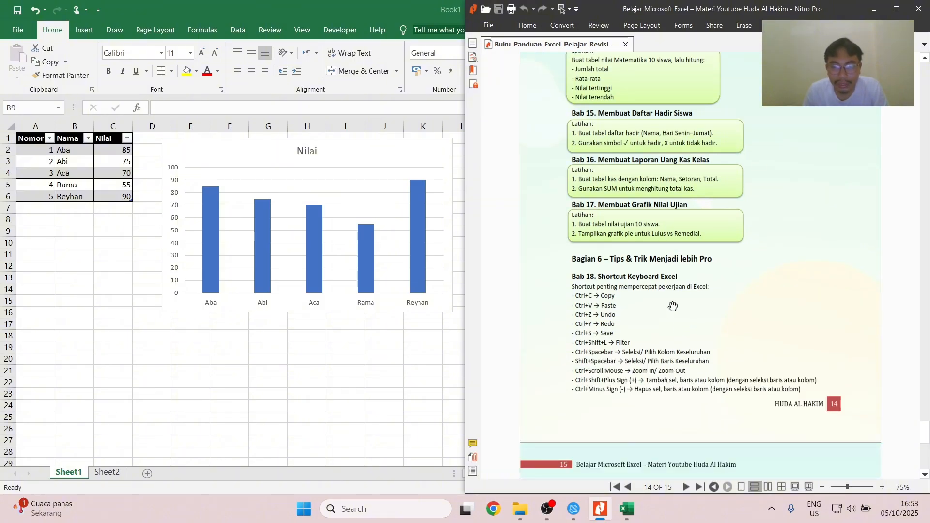
pyautogui.scroll(-2, 639, 268)
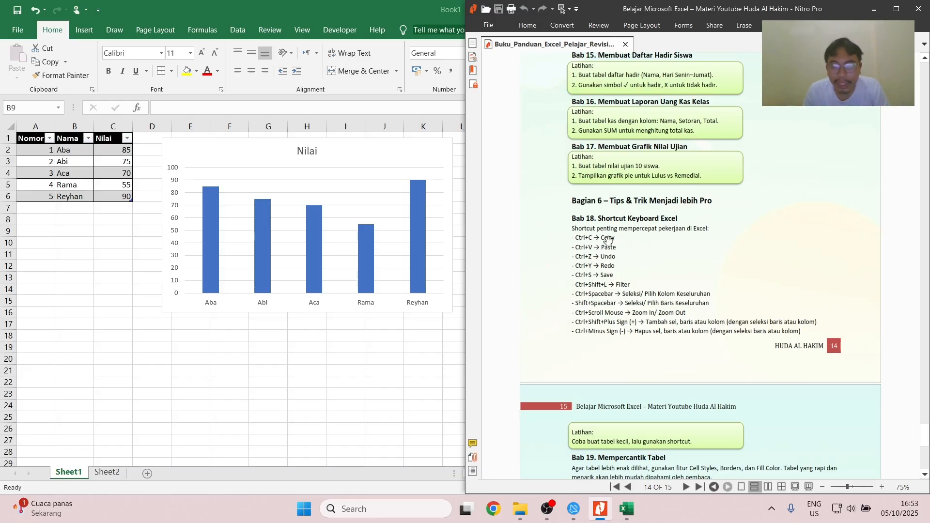
pyautogui.scroll(-1, 608, 239)
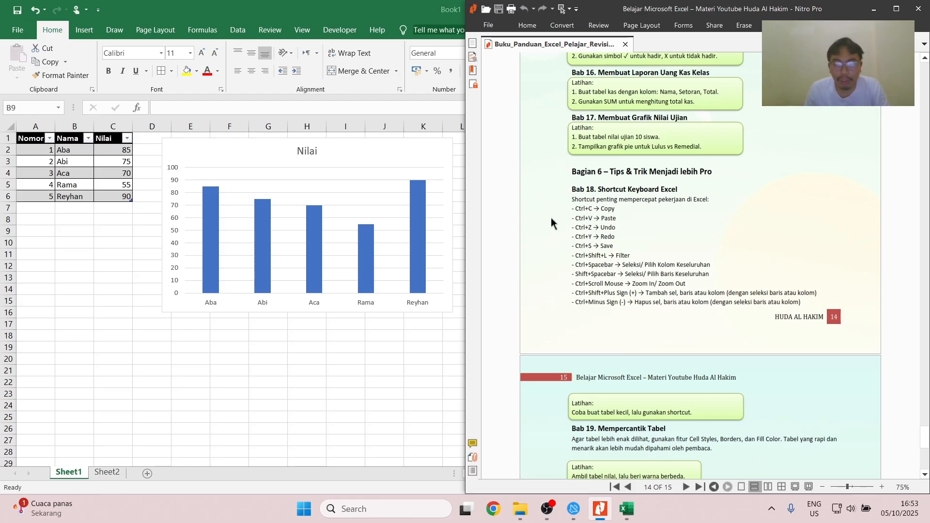
# - Switch to Excel, close the Format Shape settings, and copy the content of cell A2 into cell A9
pyautogui.moveTo(262, 8); pyautogui.dragTo(0, 142)
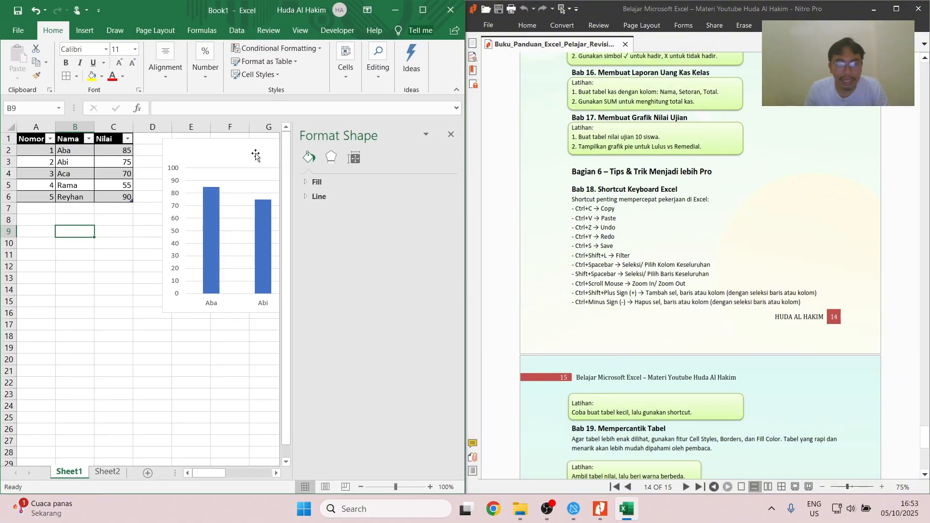
pyautogui.click(451, 135)
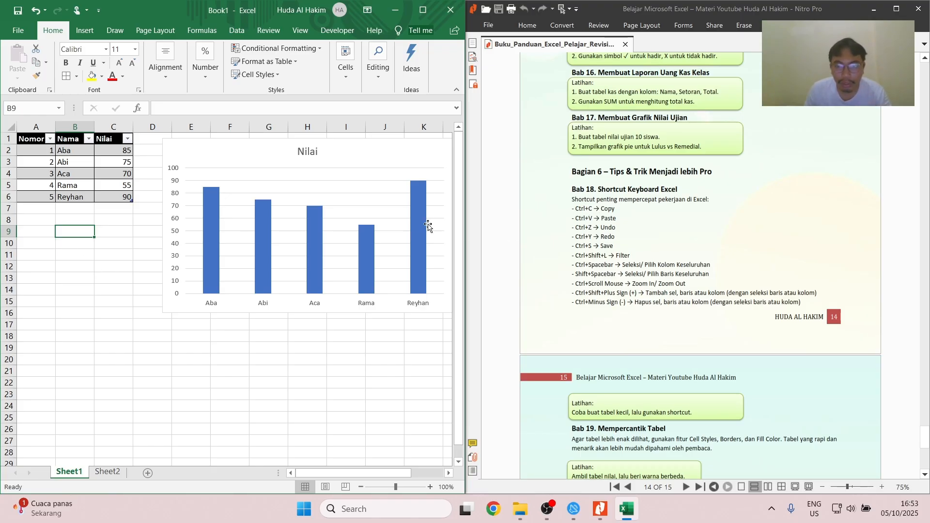
pyautogui.click(42, 152)
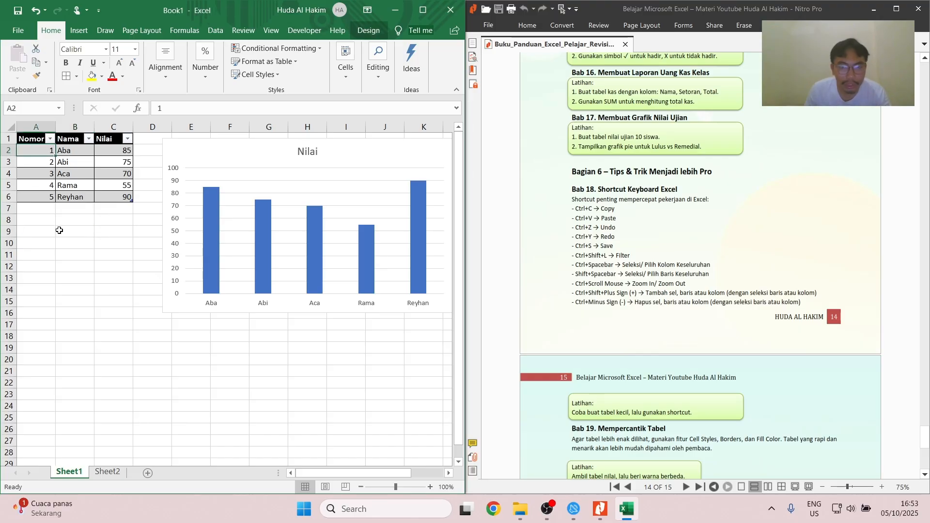
pyautogui.hotkey('ctrl', 'c')
pyautogui.click(41, 230)
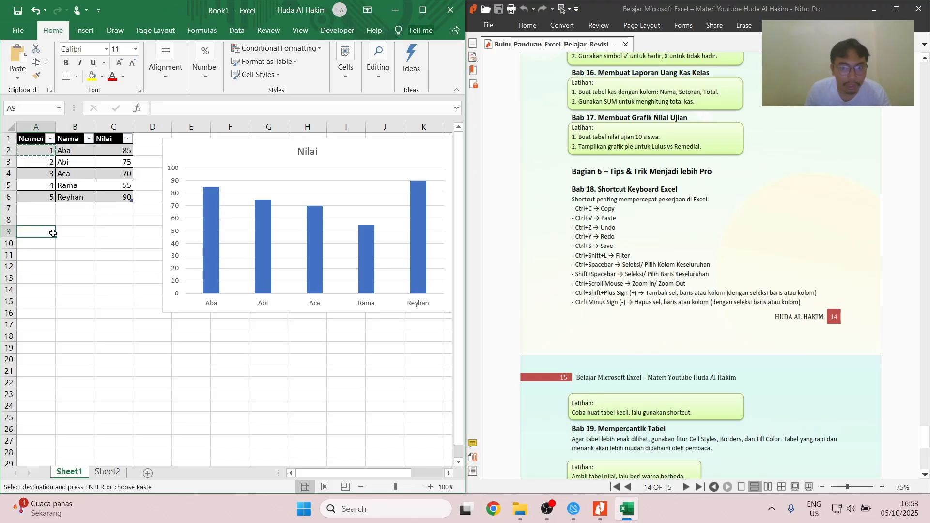
pyautogui.hotkey('ctrl', 'v')
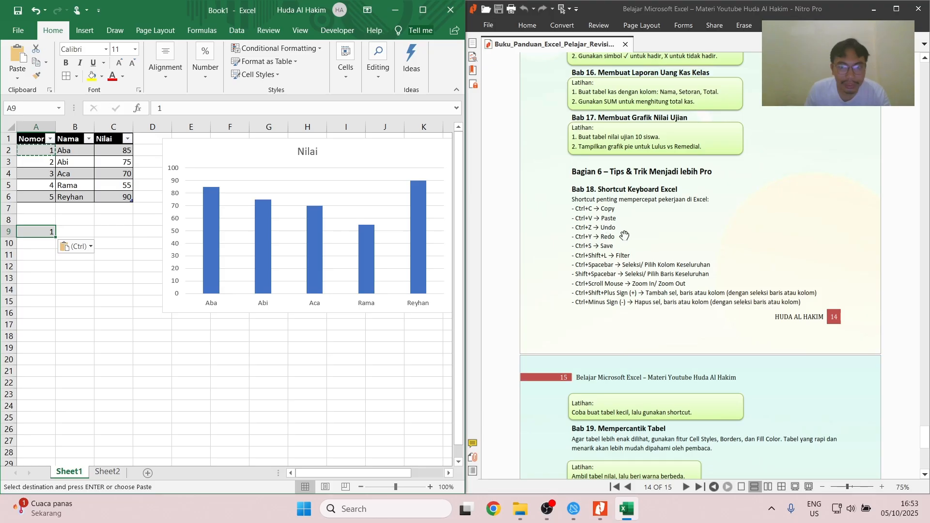
# - Undo the paste into cell A9 and paste the copied cell there again
pyautogui.hotkey('ctrl', 'z')
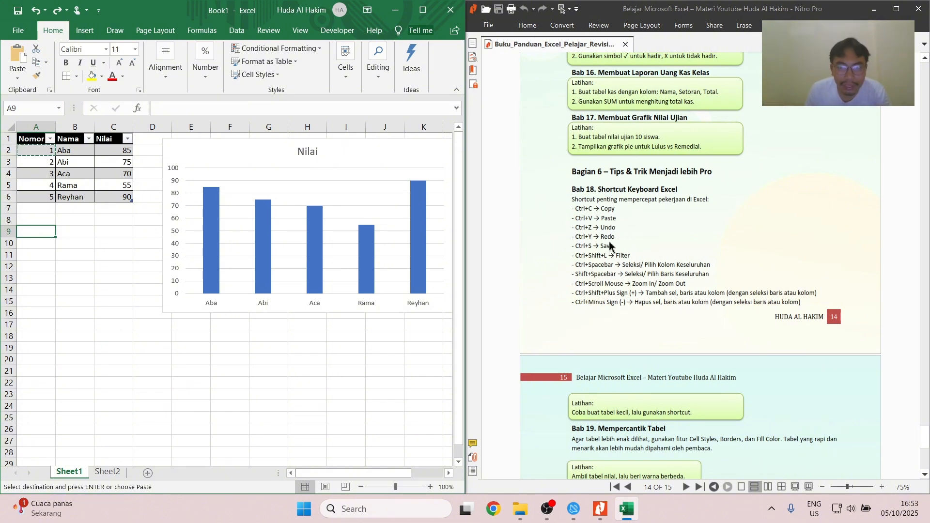
pyautogui.hotkey('ctrl', 'v')
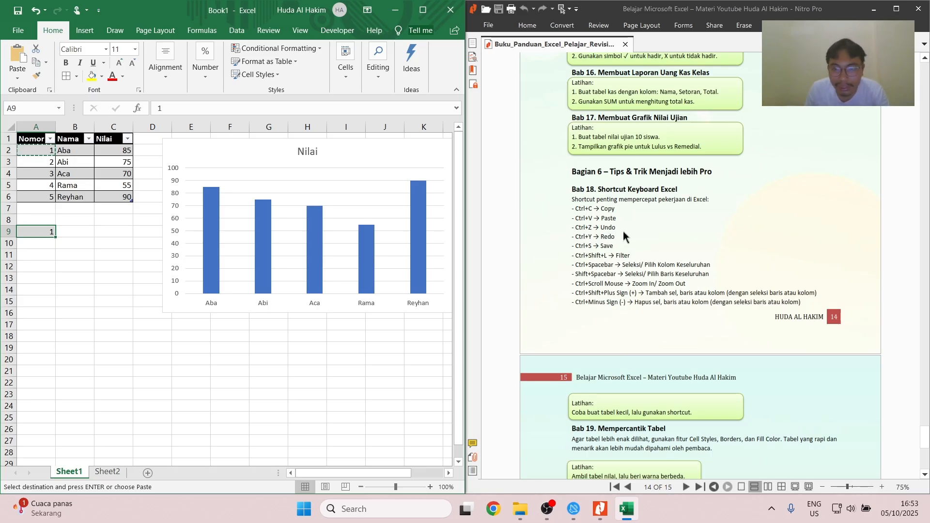
pyautogui.hotkey('ctrl', 's')
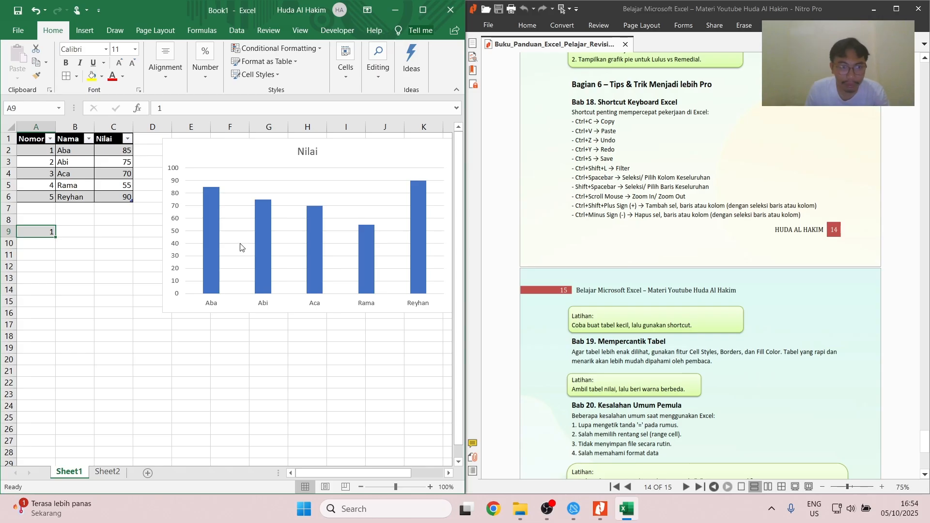
# - Turn the filter of the table range A1:C6 off and back on
pyautogui.moveTo(34, 141); pyautogui.dragTo(120, 203)
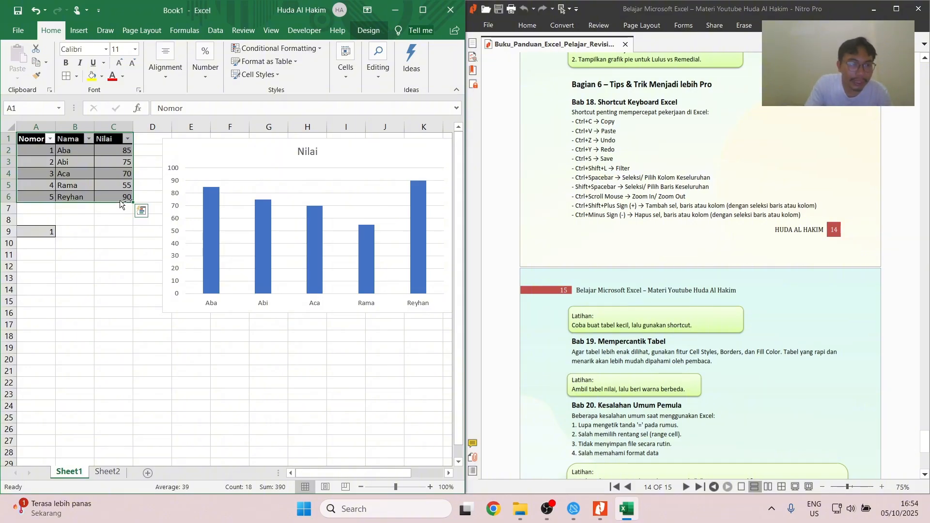
pyautogui.hotkey('ctrl', 'shift', 'l')
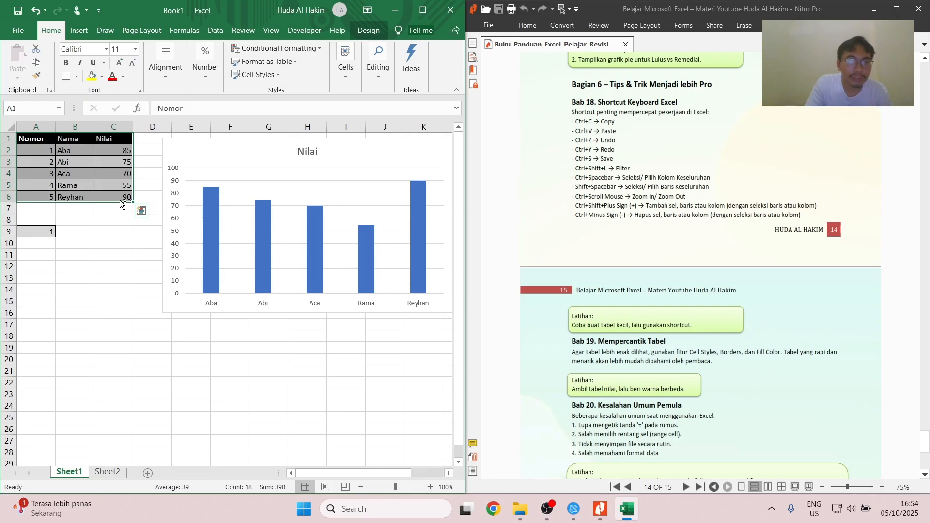
pyautogui.hotkey('ctrl', 'shift', 'l')
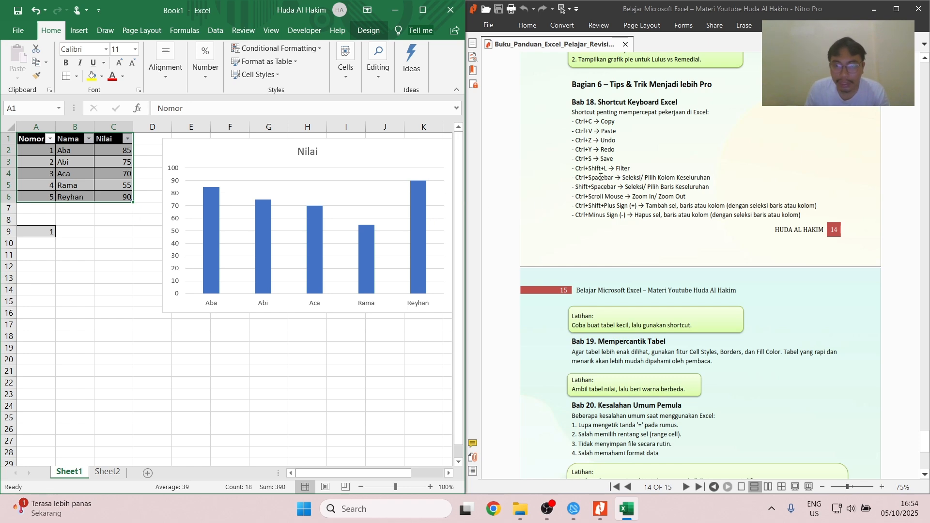
# - Practise selecting whole columns A and B and whole rows 16 and 17, one at a time, and clear the selection
pyautogui.click(39, 301)
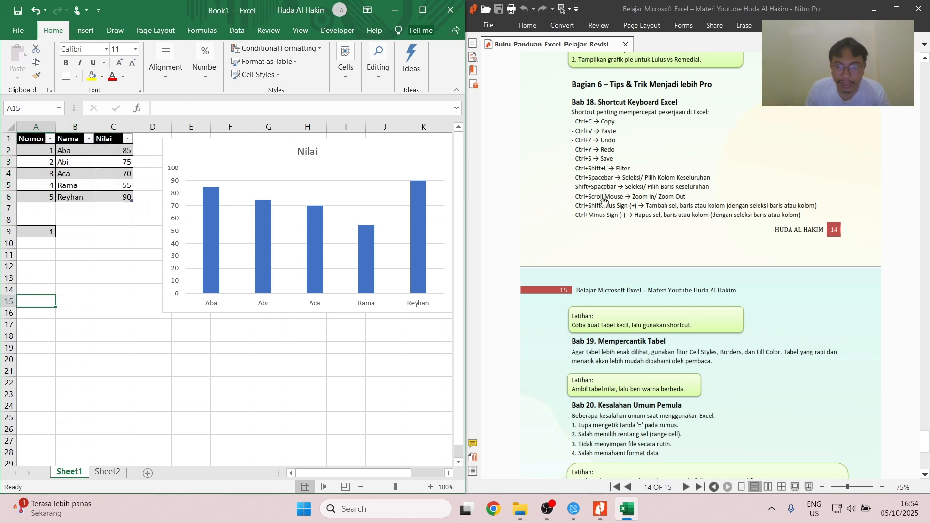
pyautogui.hotkey('ctrl', 'space')
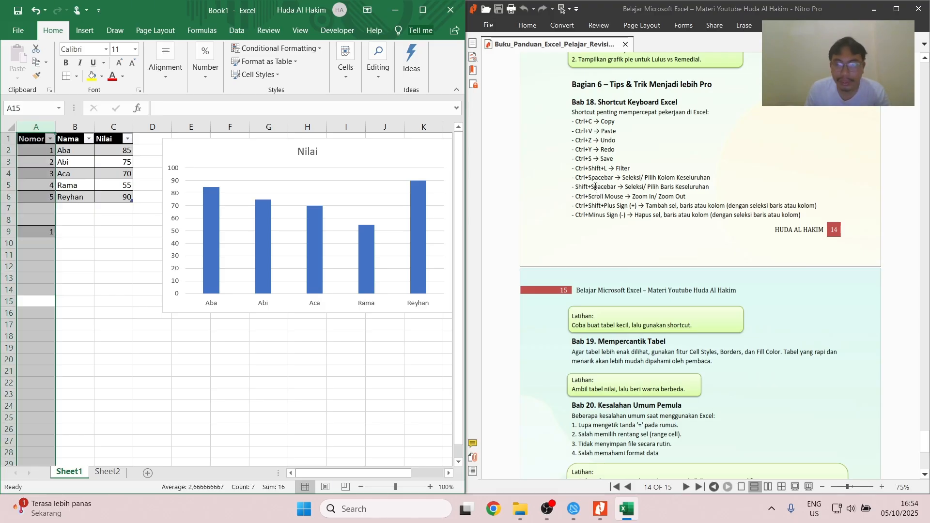
pyautogui.click(90, 313)
pyautogui.hotkey('ctrl', 'space')
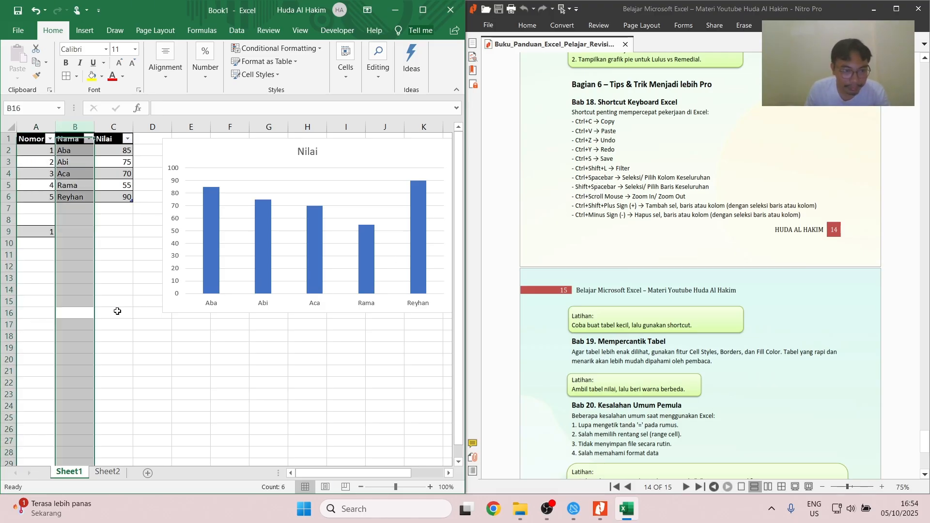
pyautogui.click(112, 310)
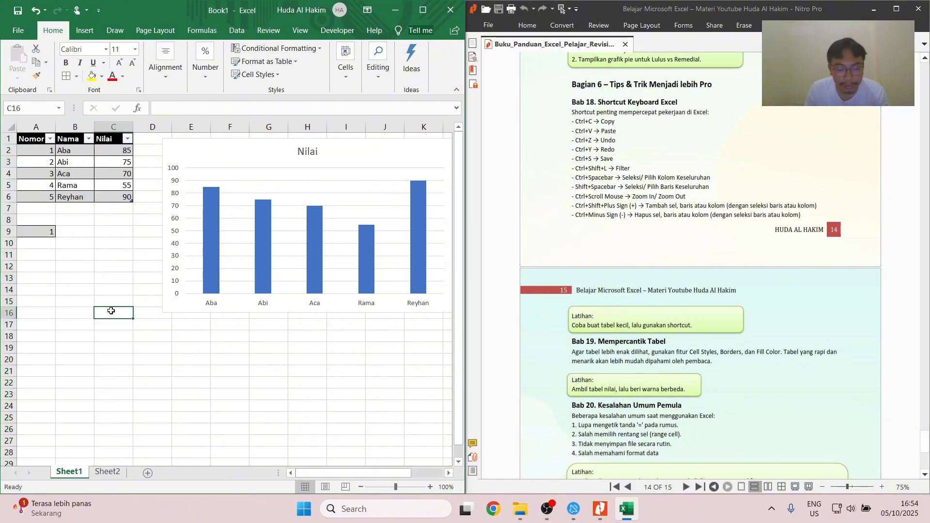
pyautogui.hotkey('shift', 'space')
pyautogui.moveTo(111, 311); pyautogui.dragTo(108, 325)
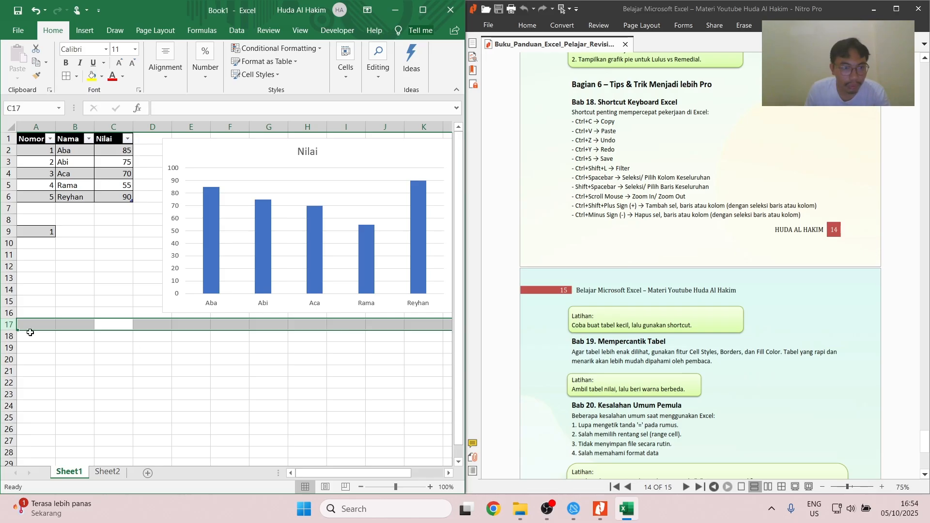
pyautogui.click(66, 338)
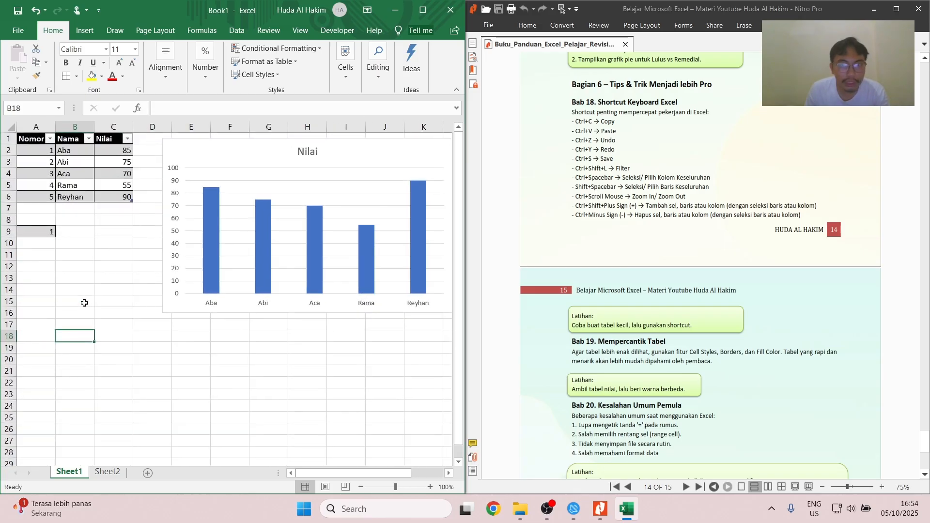
pyautogui.click(84, 303)
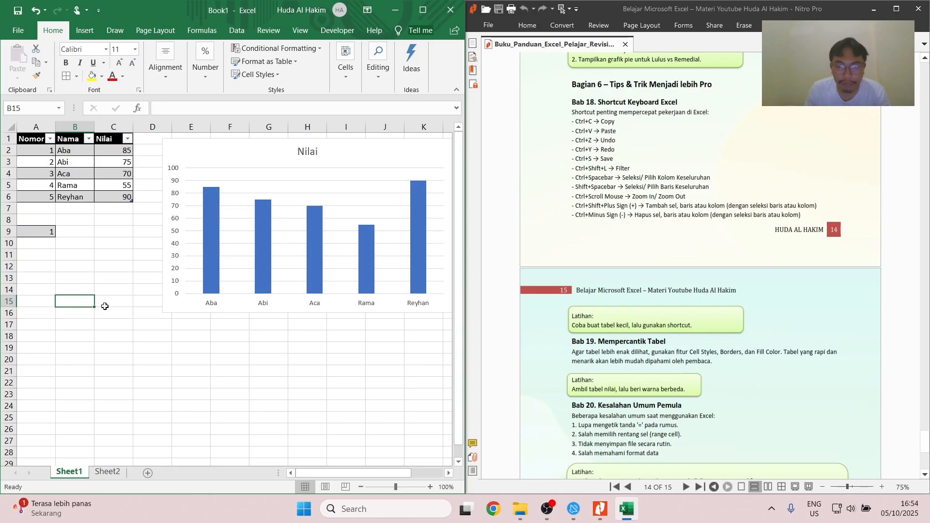
pyautogui.hotkey('ctrl', 'shift', '+')
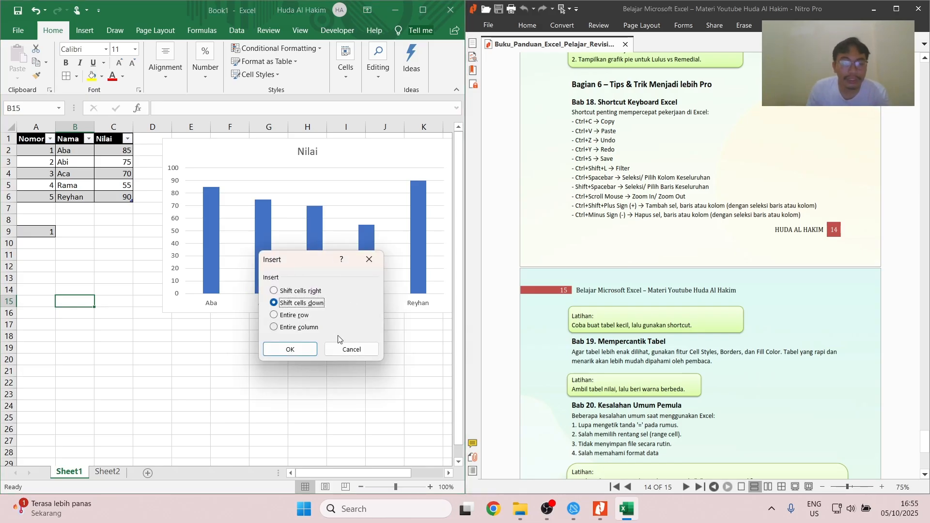
pyautogui.click(351, 349)
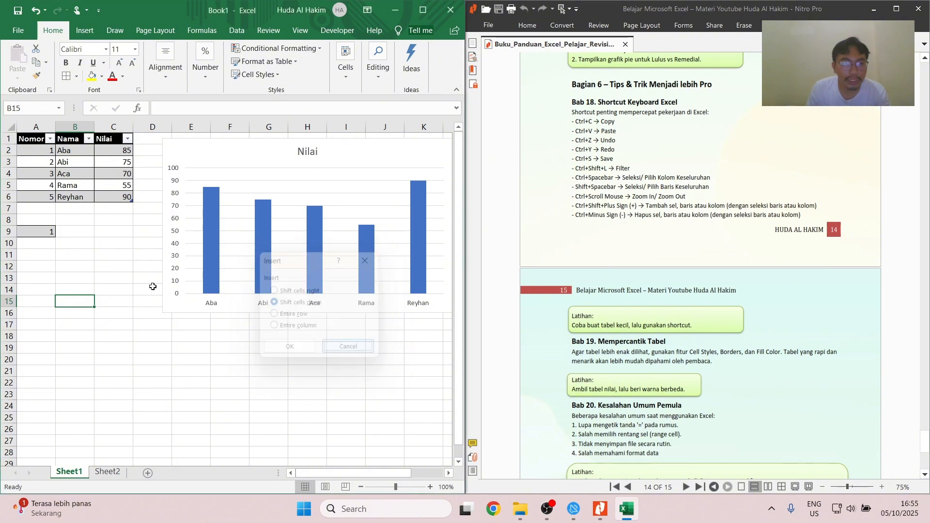
# - Select the entire row 8, insert two blank rows there, and delete both of them again
pyautogui.click(47, 220)
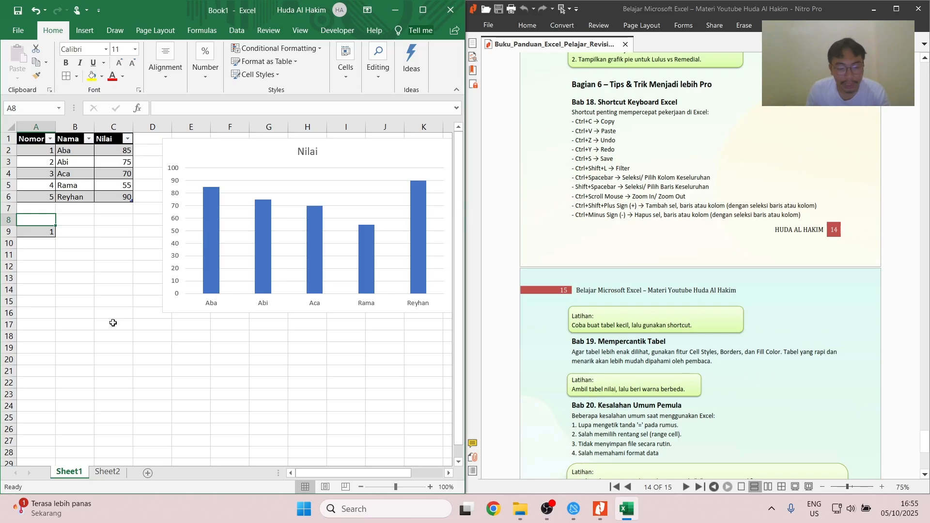
pyautogui.hotkey('shift', 'space')
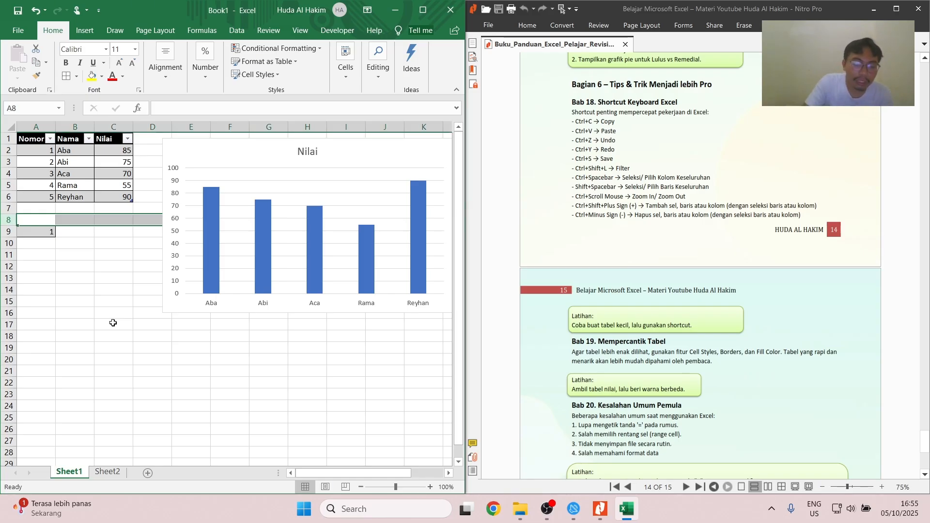
pyautogui.hotkey('ctrl', 'shift', '+')
pyautogui.hotkey('ctrl', 'shift', '+')
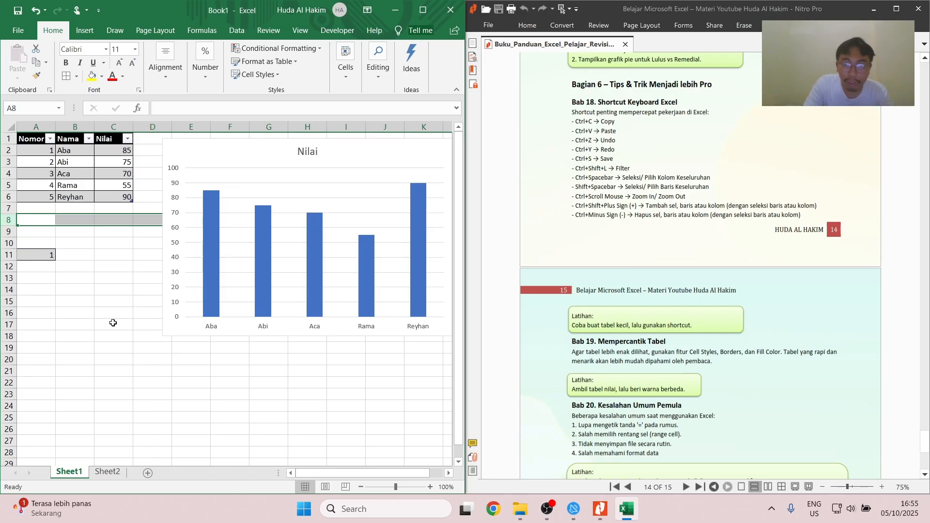
pyautogui.hotkey('ctrl', '-')
pyautogui.hotkey('ctrl', '-')
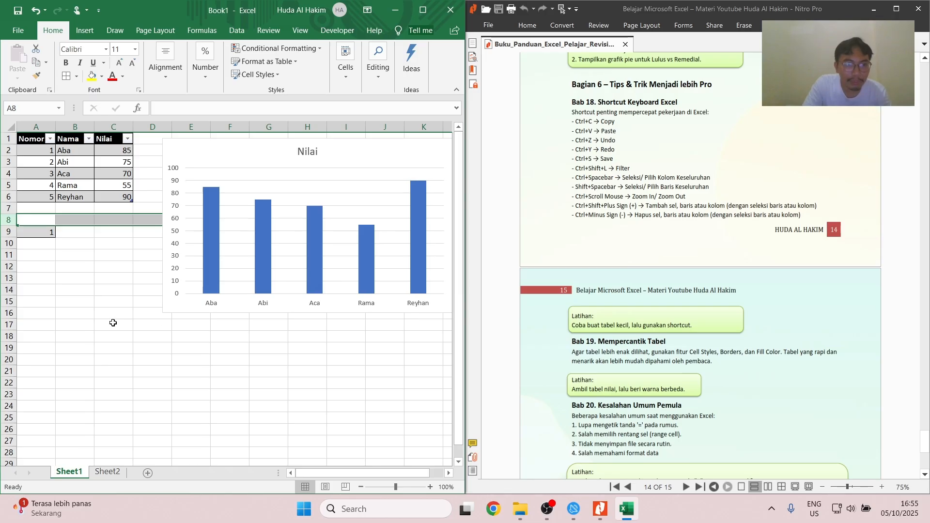
# - Select the entire column B, insert a blank column there, and delete it again
pyautogui.click(73, 266)
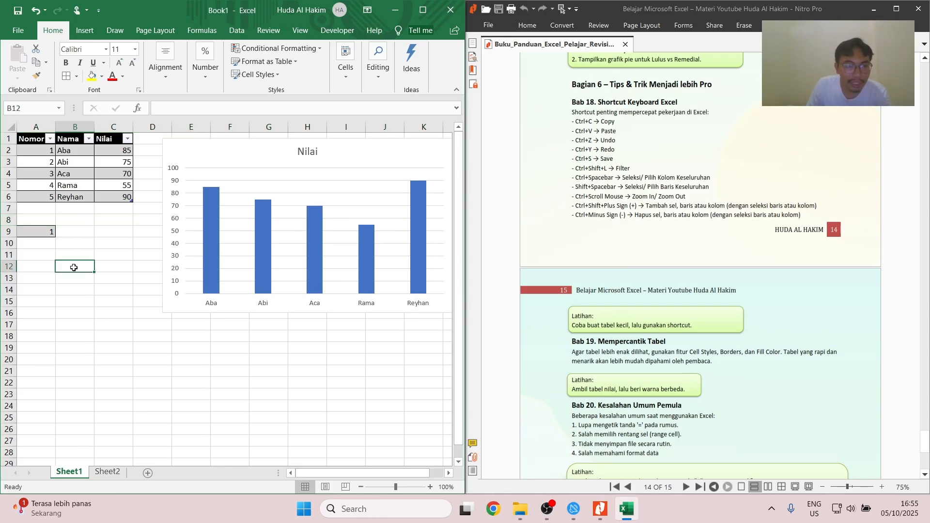
pyautogui.hotkey('ctrl', 'space')
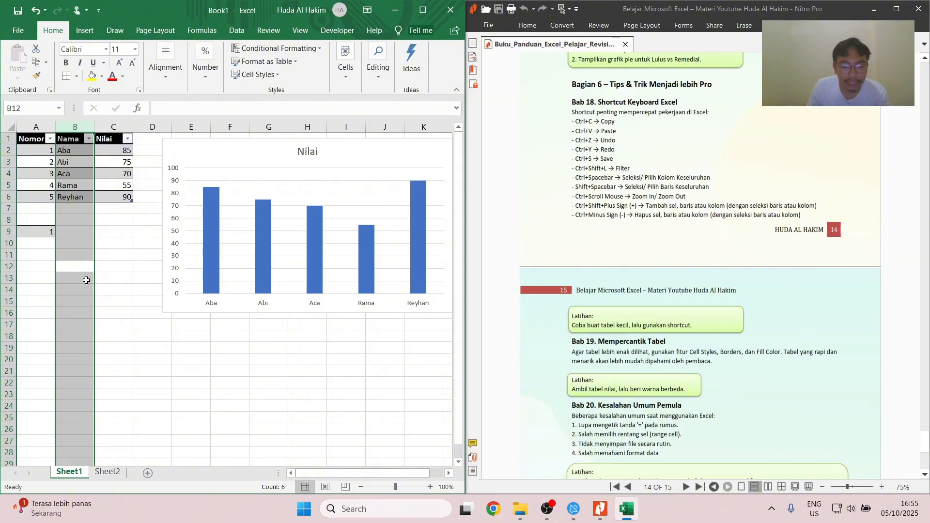
pyautogui.hotkey('ctrl', 'shift', '+')
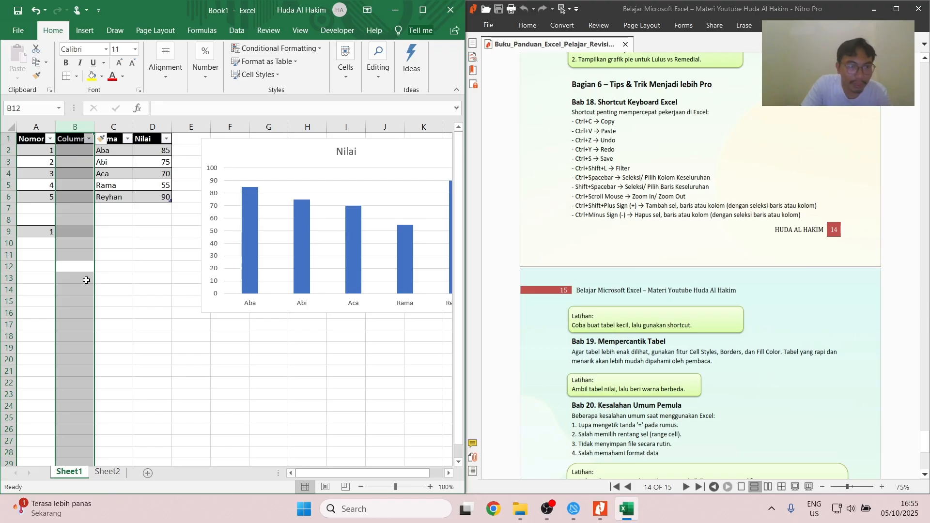
pyautogui.hotkey('ctrl', '-')
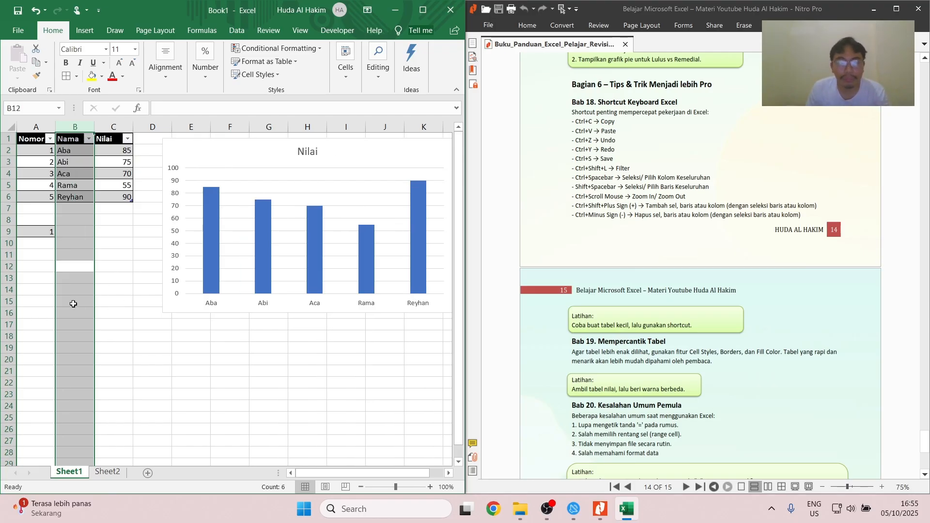
pyautogui.click(74, 301)
# - Read the Bab 19 and Bab 20 exercises and the Penutup section on page 15 of the PDF guide
pyautogui.scroll(-1, 612, 285)
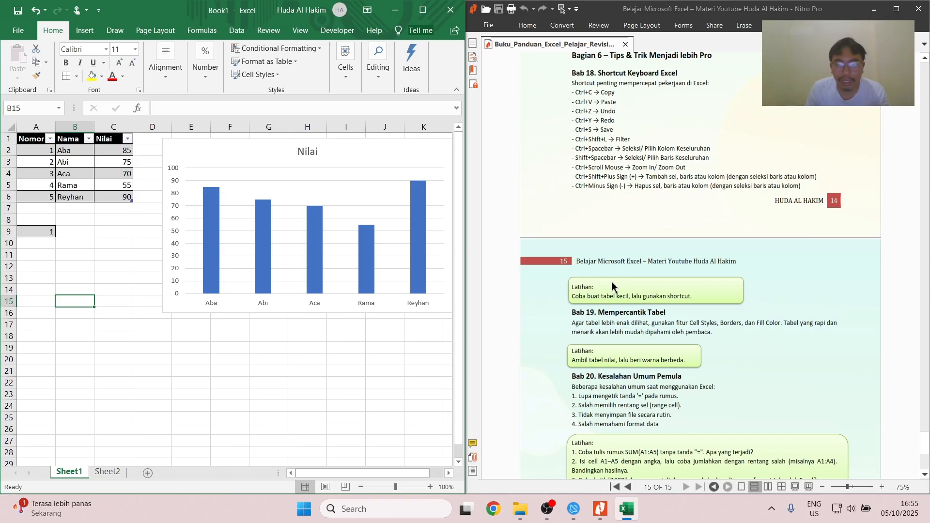
pyautogui.scroll(-5, 612, 281)
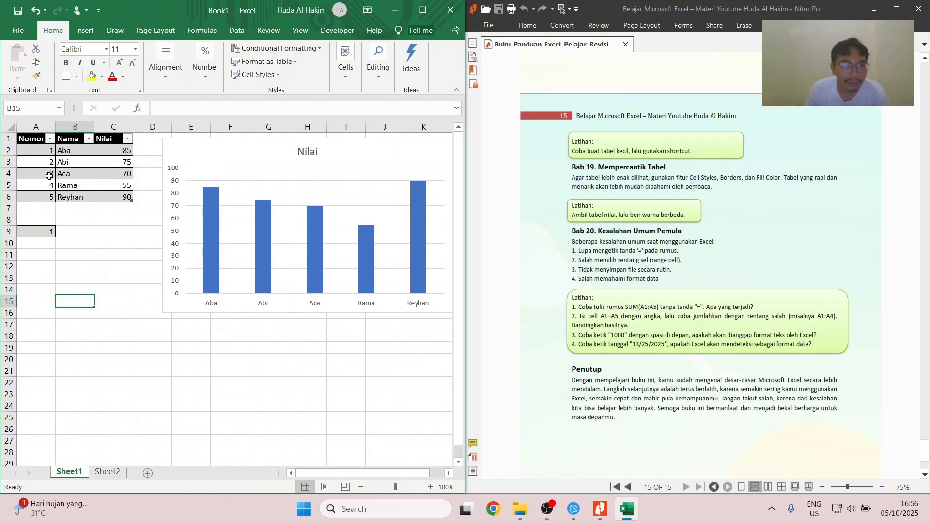
# - Clear the stray 1 in cell A9 by filling the blank cell A8 downward over it
pyautogui.click(41, 219)
pyautogui.moveTo(55, 226); pyautogui.dragTo(55, 248)
pyautogui.click(48, 176)
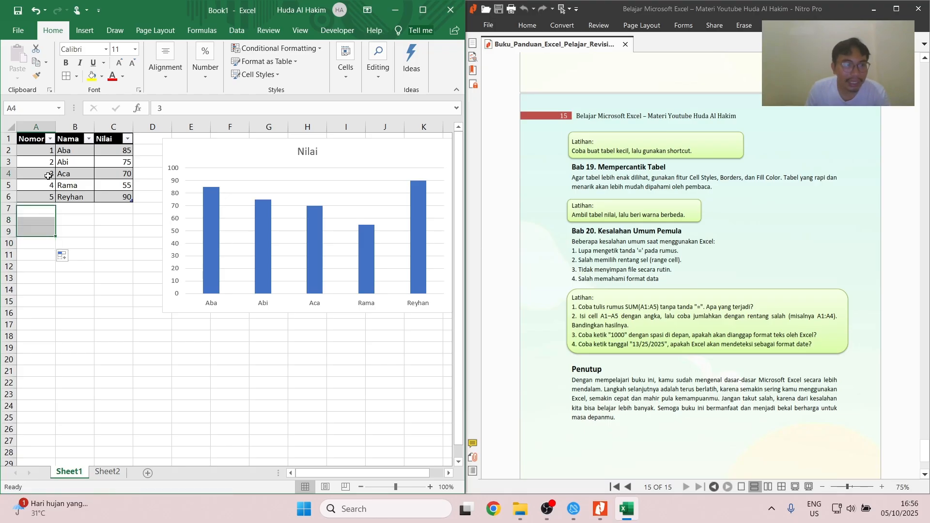
# - Maximize the workbook window and fill the table's header cells A1:C1 with standard green
pyautogui.click(80, 30)
pyautogui.click(415, 12)
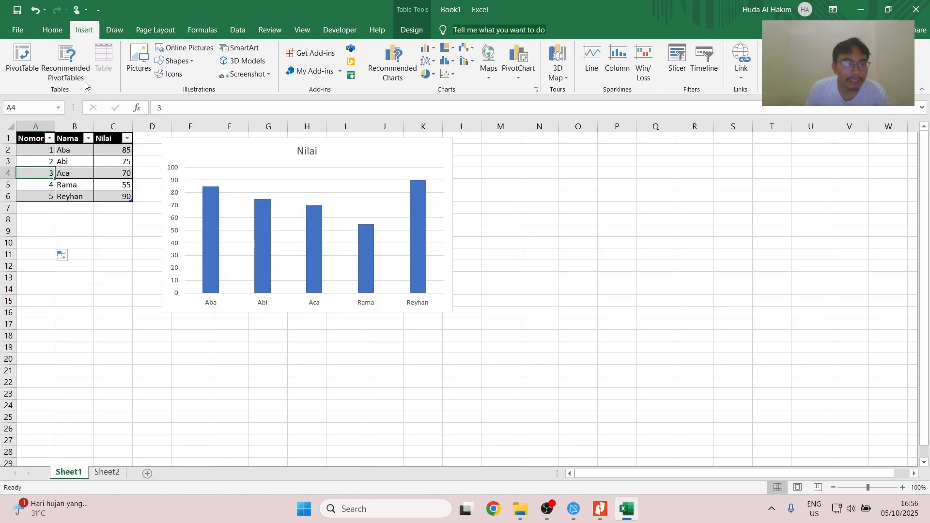
pyautogui.click(52, 30)
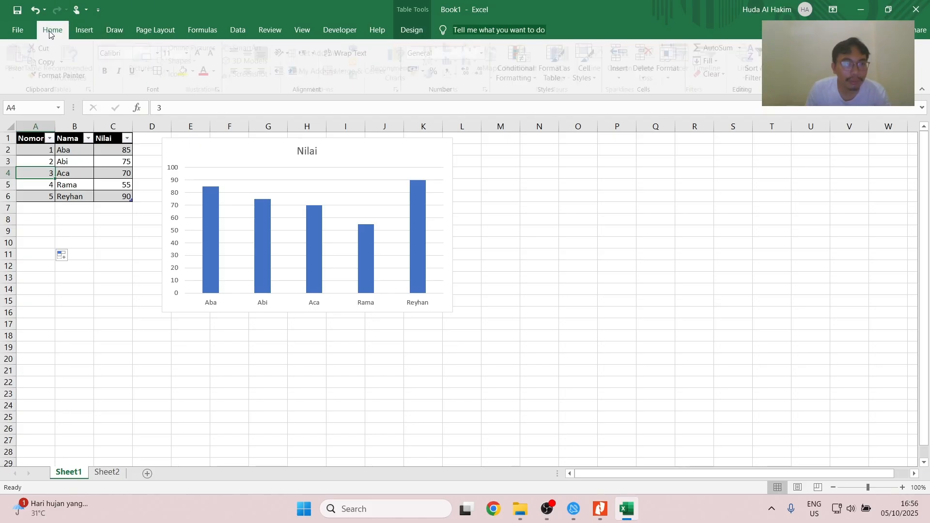
pyautogui.moveTo(33, 139); pyautogui.dragTo(113, 138)
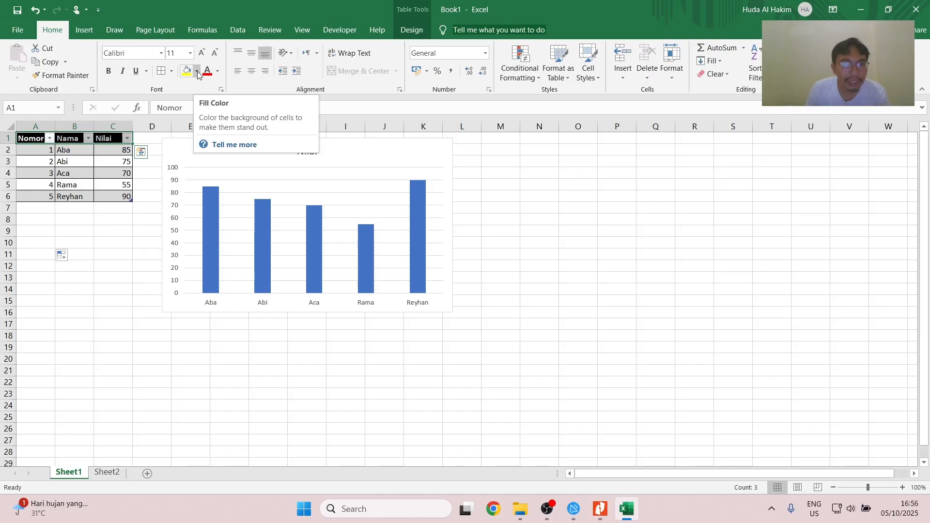
pyautogui.click(197, 72)
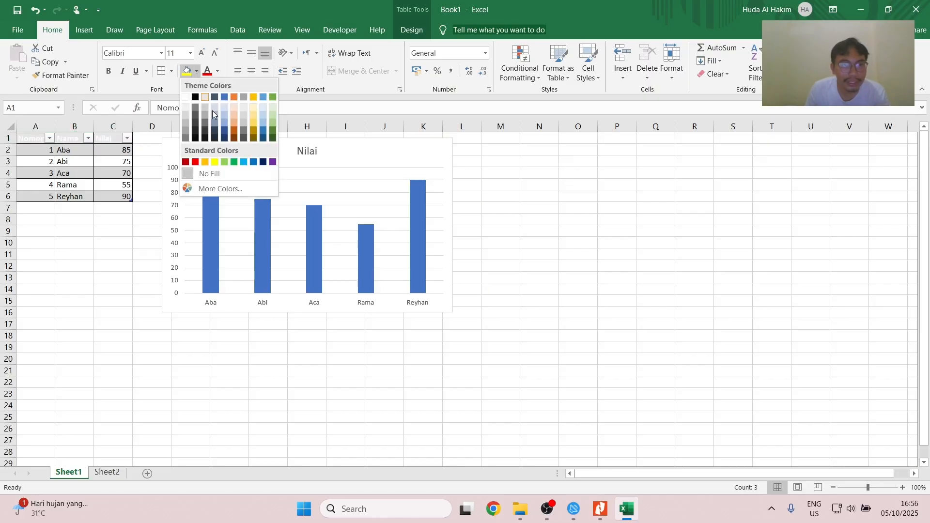
pyautogui.click(234, 162)
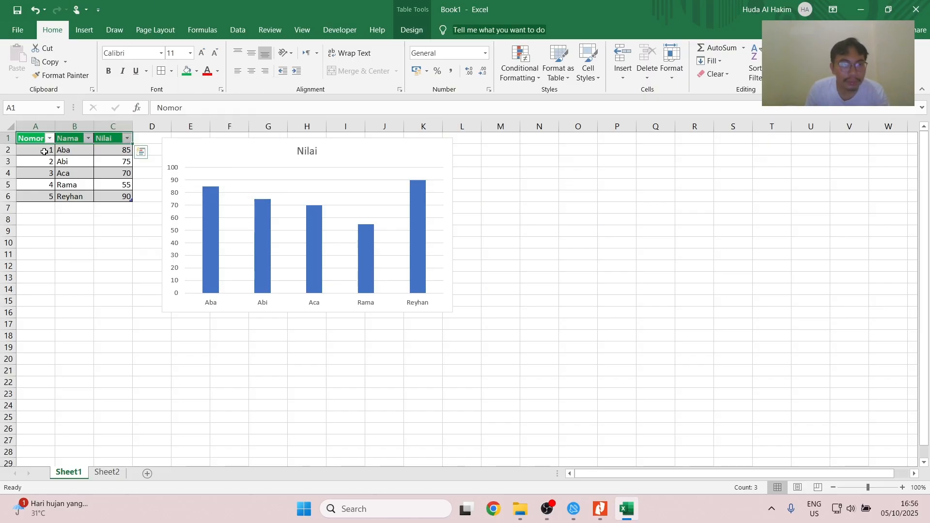
# - Center the text of the table's header cells A1:C1 horizontally and clear the selection
pyautogui.moveTo(34, 150); pyautogui.dragTo(116, 149)
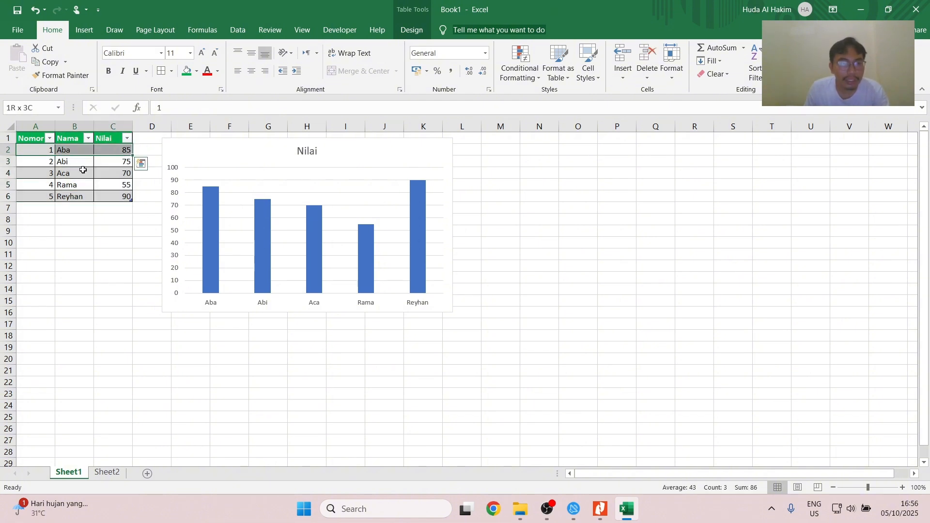
pyautogui.hotkey('ctrl', 'z')
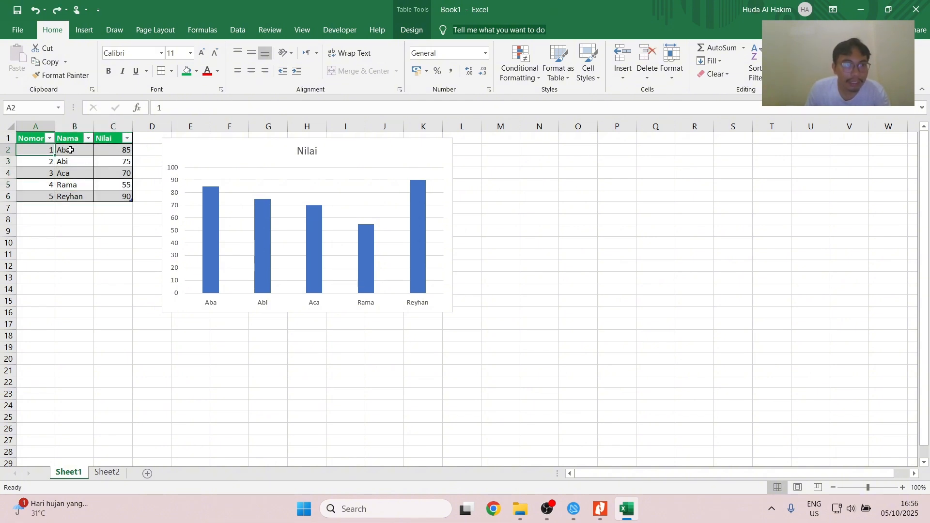
pyautogui.moveTo(34, 141); pyautogui.dragTo(114, 139)
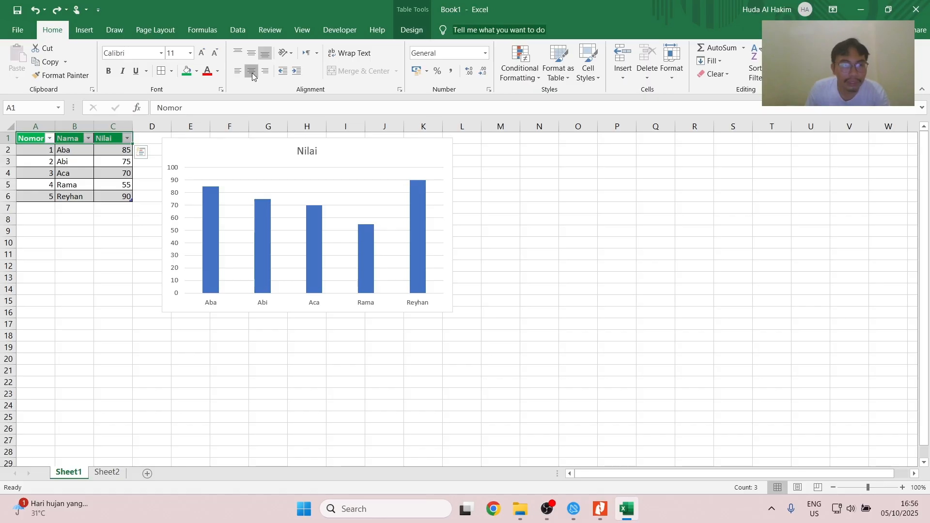
pyautogui.click(251, 70)
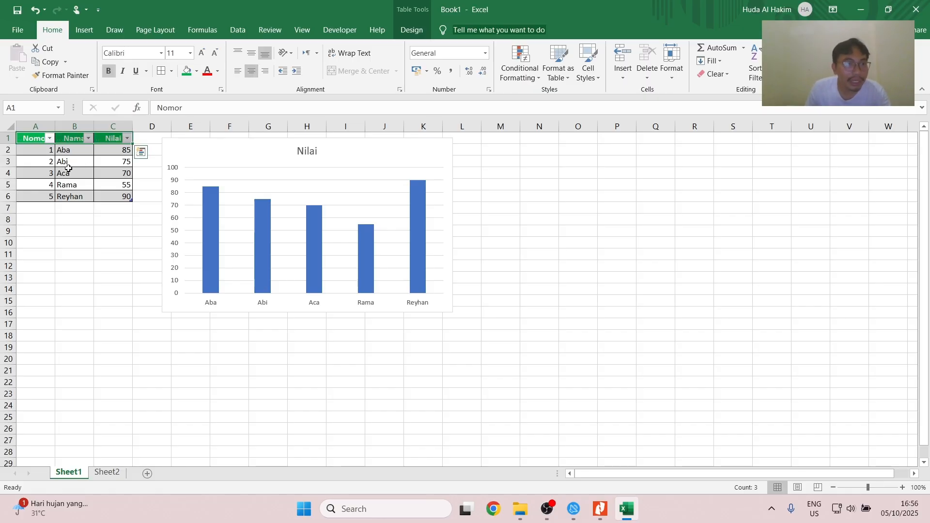
pyautogui.click(70, 172)
pyautogui.click(38, 221)
# - Switch to the PDF guide in Nitro Pro and read the list of common beginner mistakes in Bab 20
pyautogui.hotkey('alt', 'Tab')
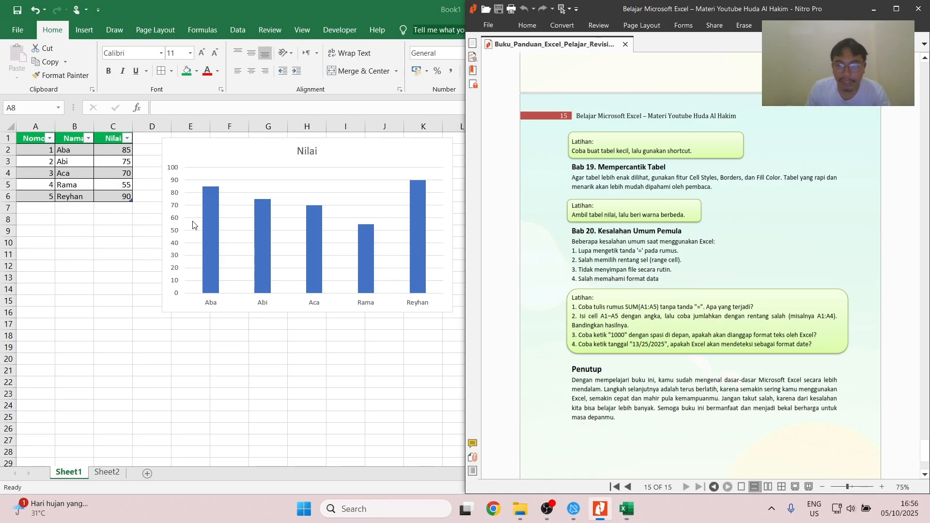
pyautogui.scroll(-3, 628, 214)
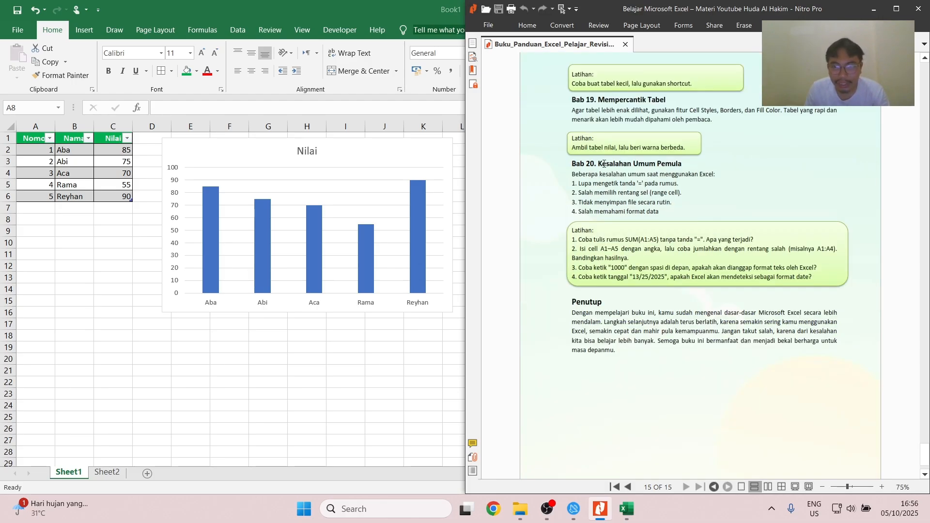
pyautogui.scroll(1, 663, 175)
pyautogui.scroll(1, 662, 175)
pyautogui.moveTo(613, 210); pyautogui.dragTo(607, 185)
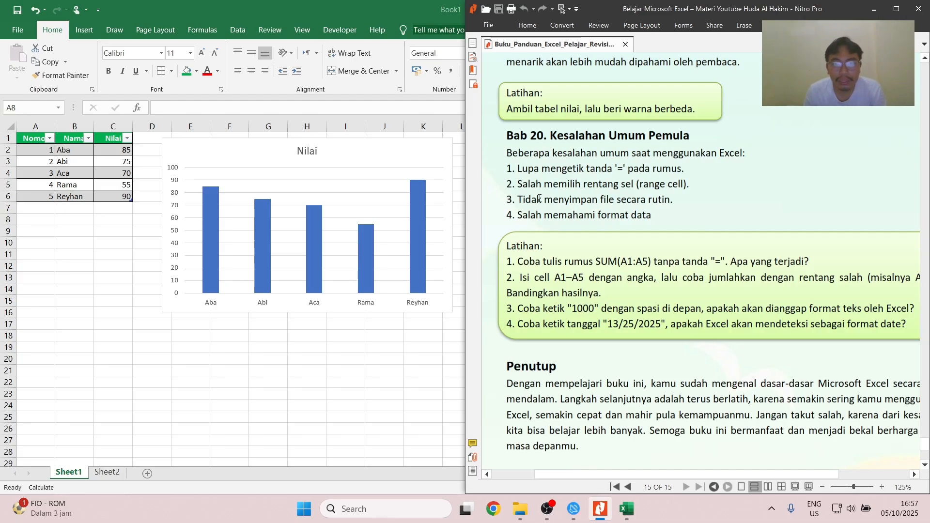
pyautogui.moveTo(541, 199); pyautogui.dragTo(550, 200)
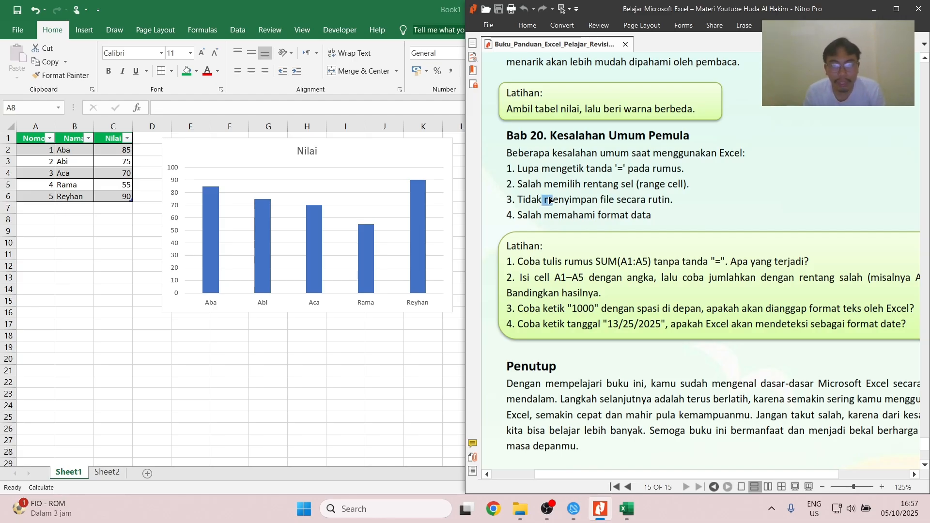